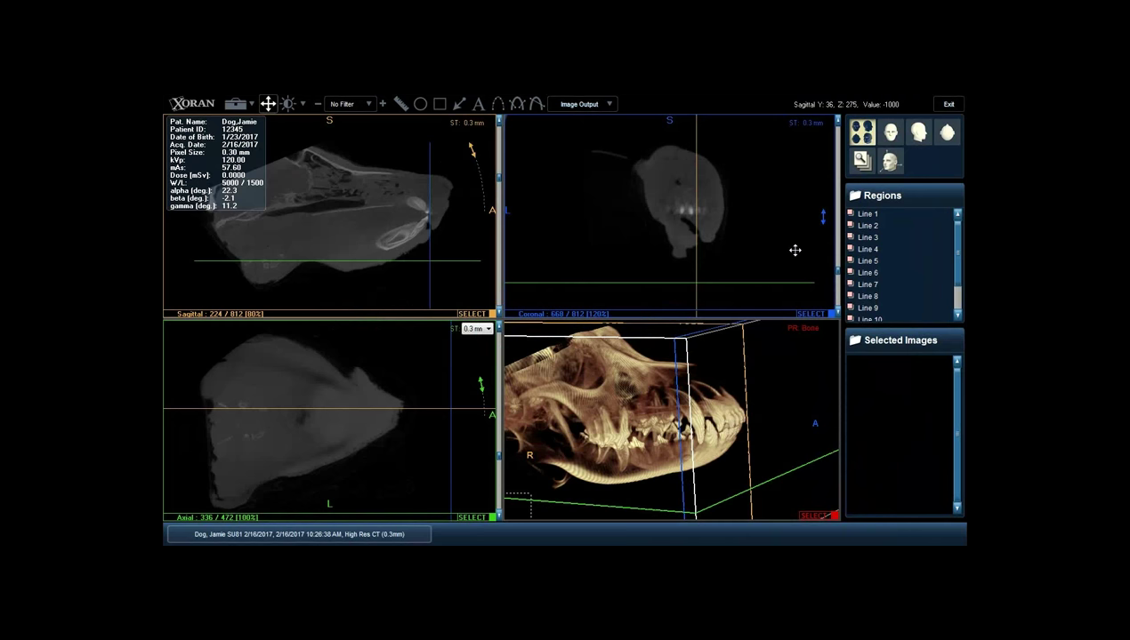
# Shift the coronal image slightly left and step the coronal slice down from about 422 to 393.
pyautogui.moveTo(794, 247); pyautogui.dragTo(761, 244)
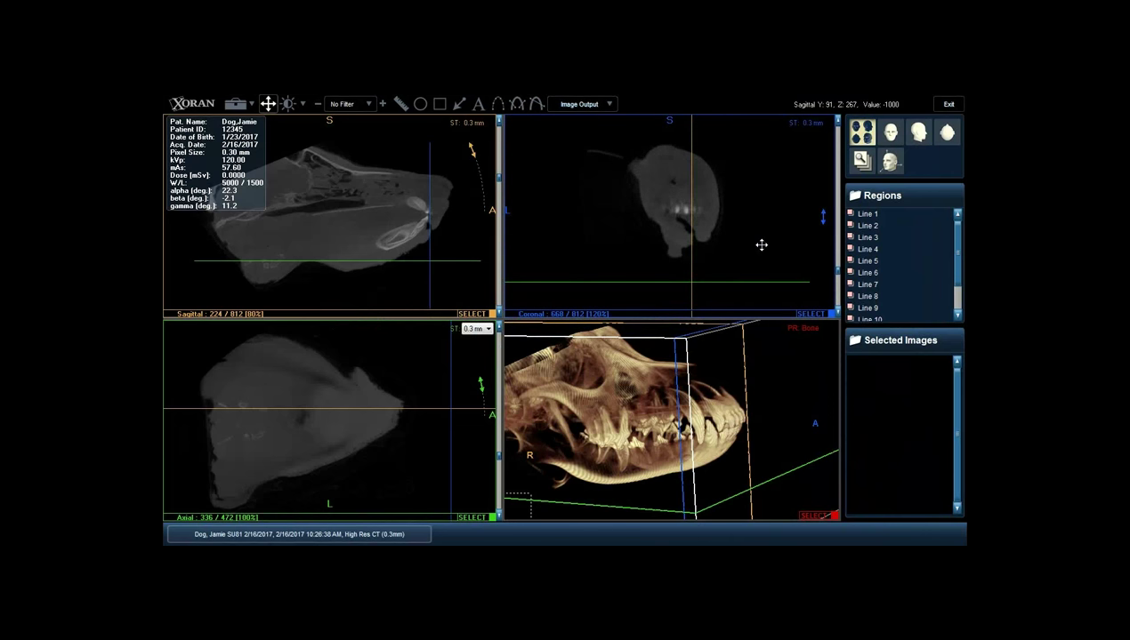
pyautogui.scroll(-8, 761, 245)
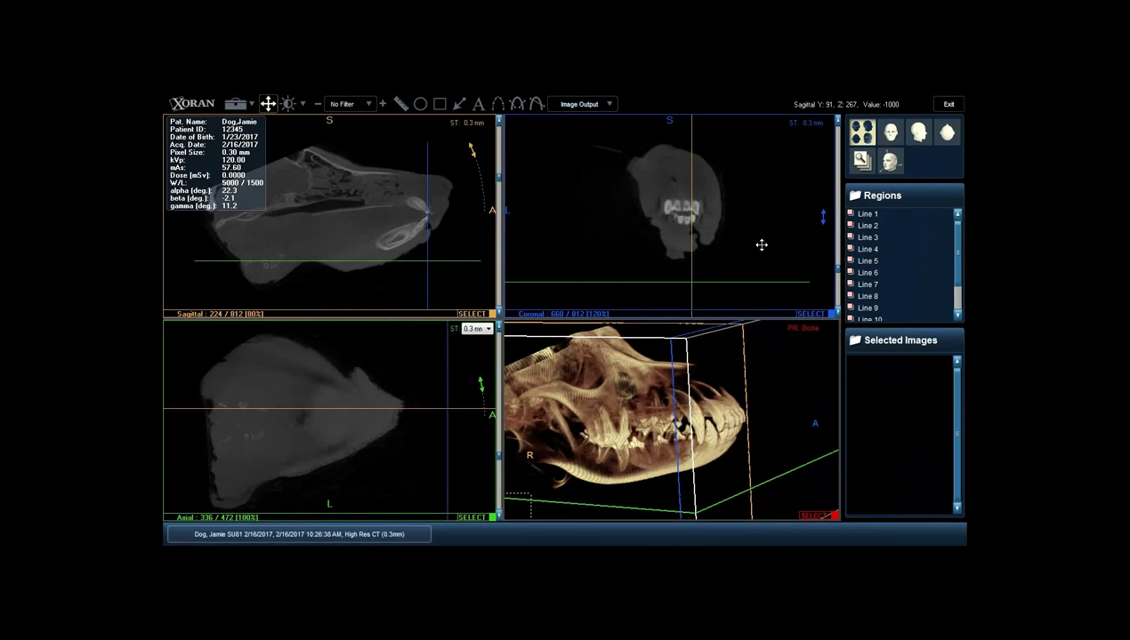
pyautogui.scroll(-5, 761, 244)
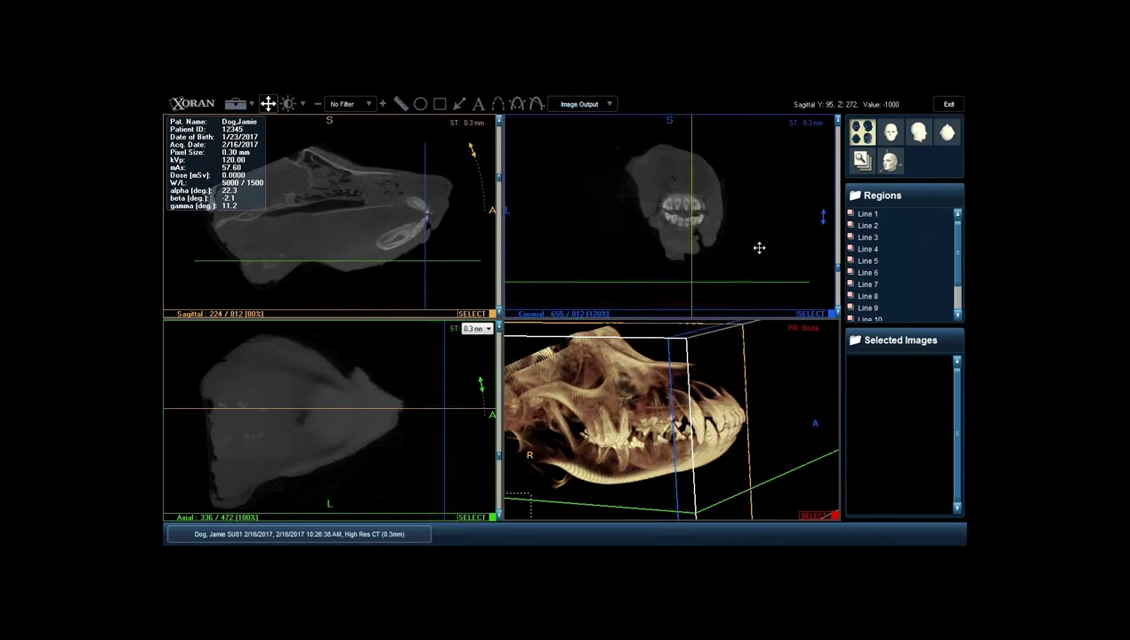
pyautogui.scroll(-5, 759, 248)
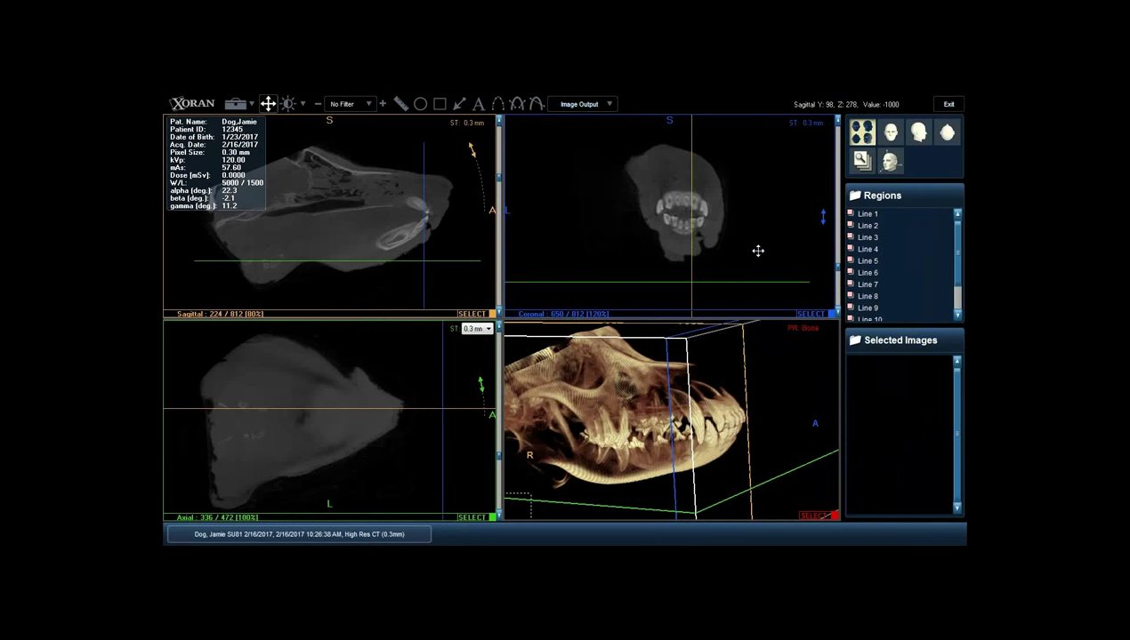
pyautogui.scroll(-1, 757, 251)
pyautogui.scroll(-4, 757, 251)
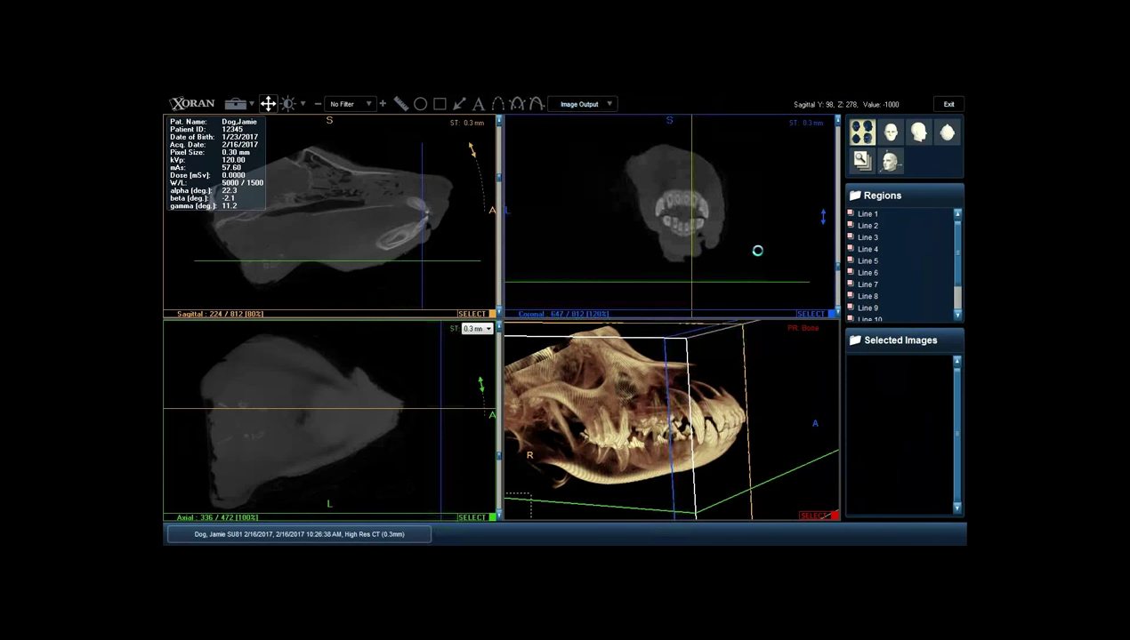
pyautogui.scroll(-3, 757, 251)
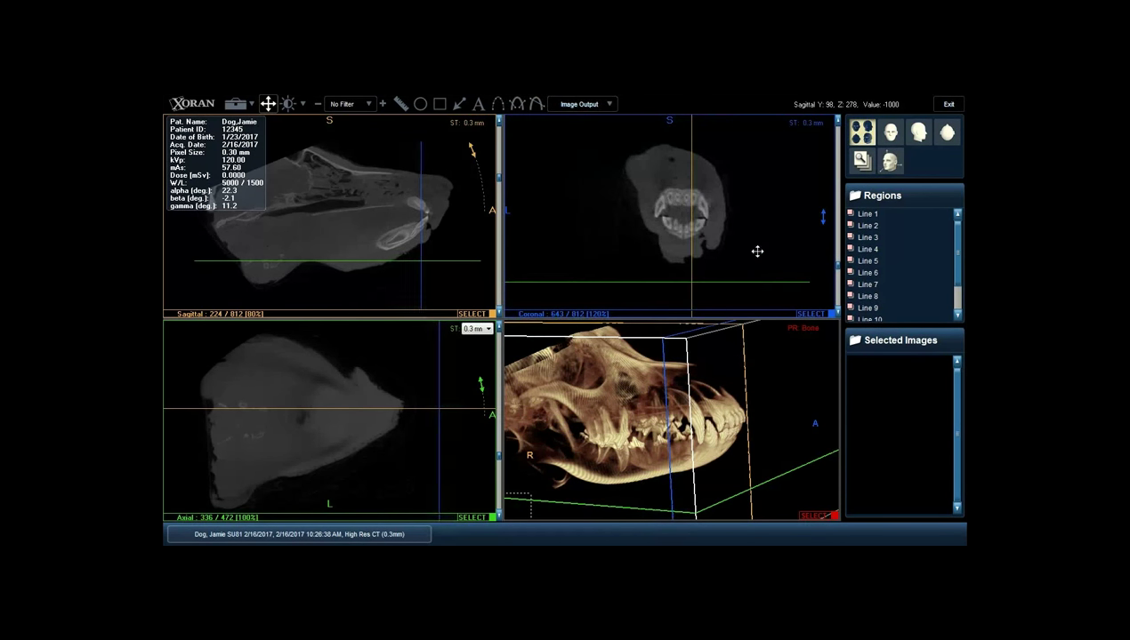
pyautogui.scroll(-3, 757, 251)
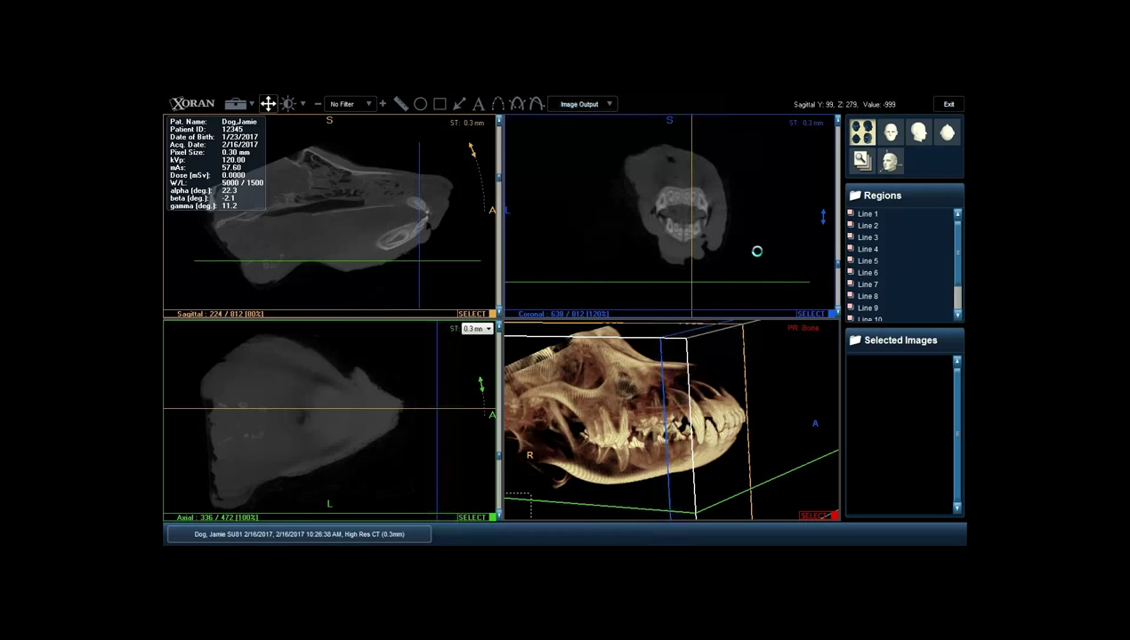
pyautogui.scroll(-6, 757, 251)
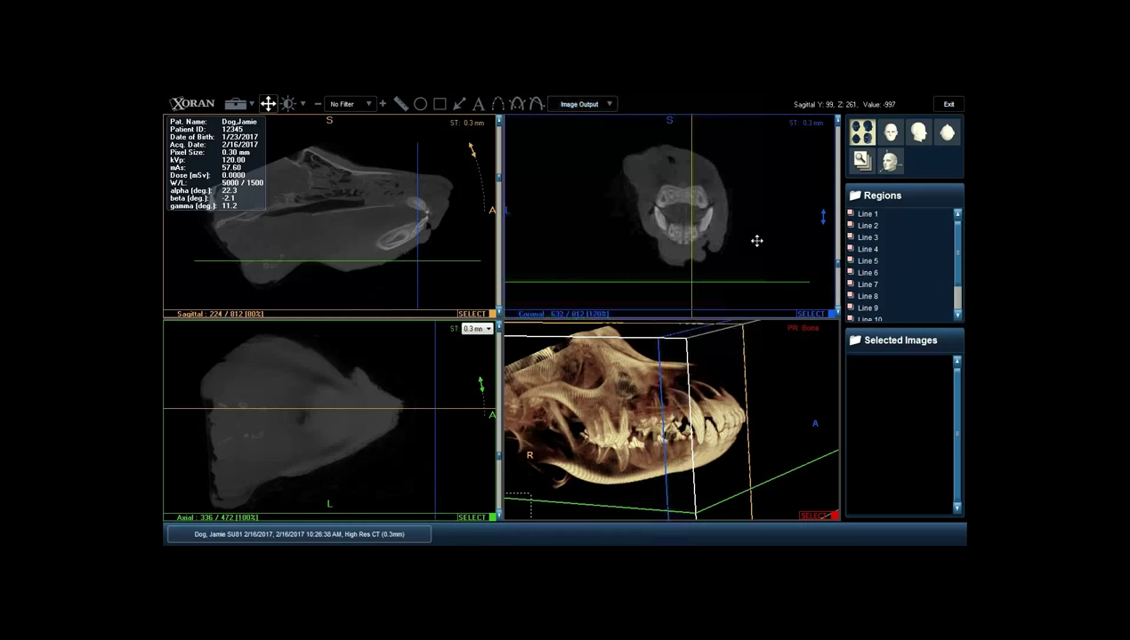
pyautogui.scroll(-4, 756, 240)
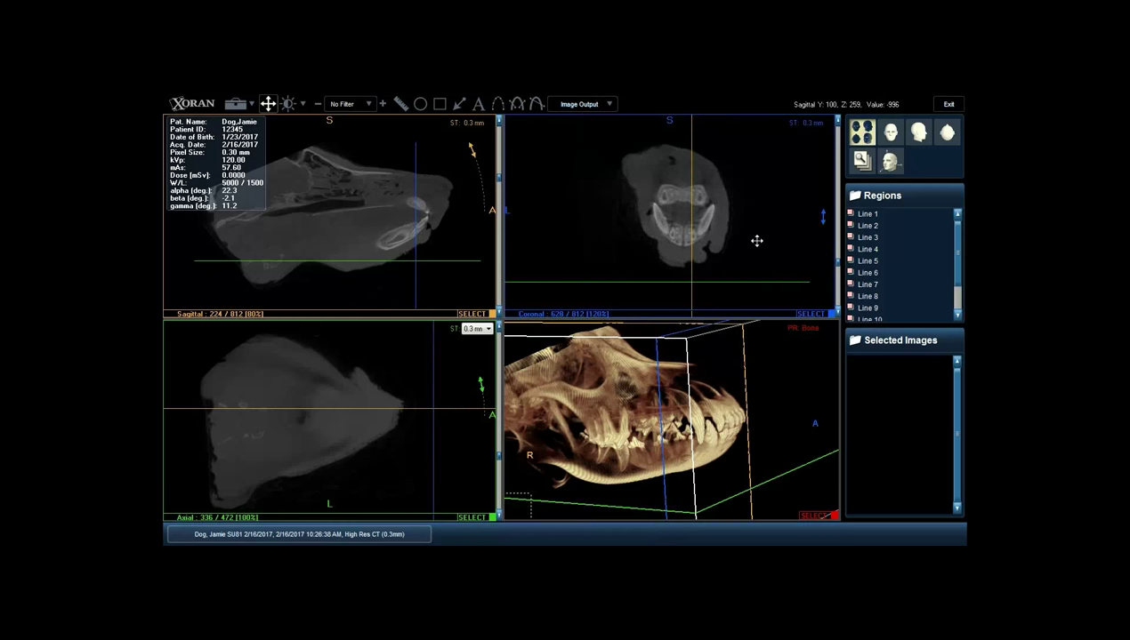
pyautogui.scroll(-2, 756, 240)
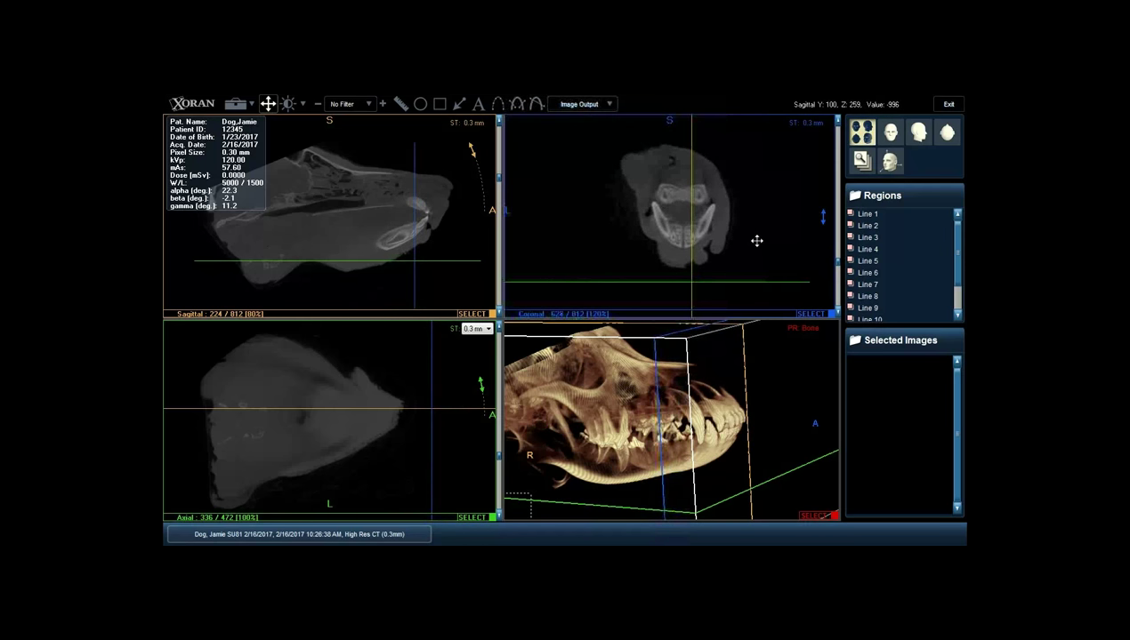
pyautogui.scroll(-6, 756, 240)
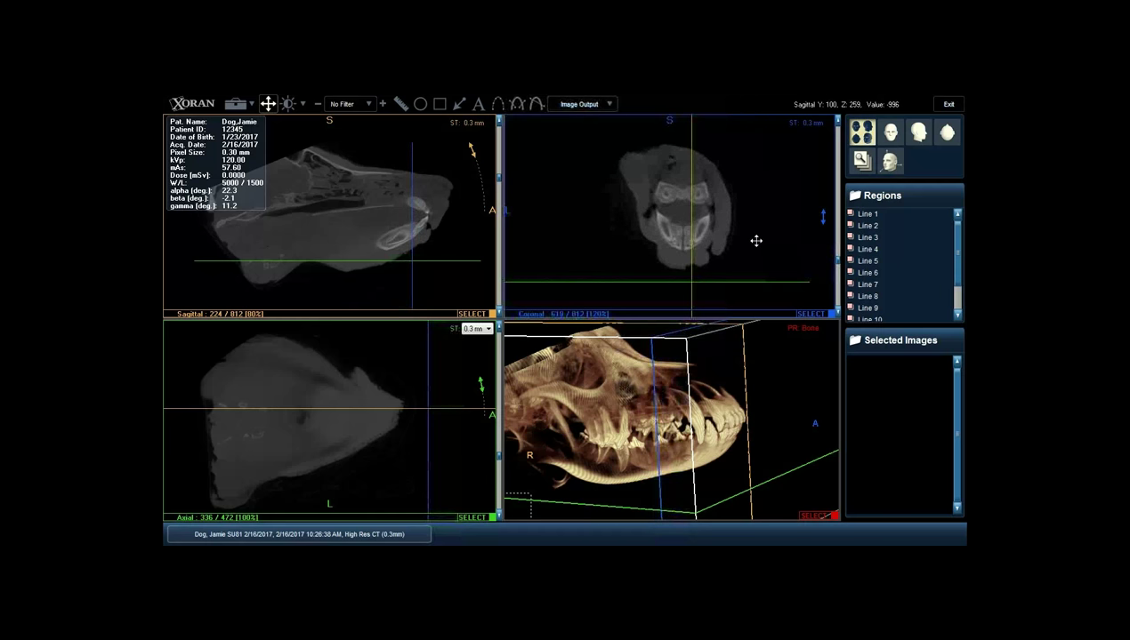
pyautogui.scroll(-6, 756, 240)
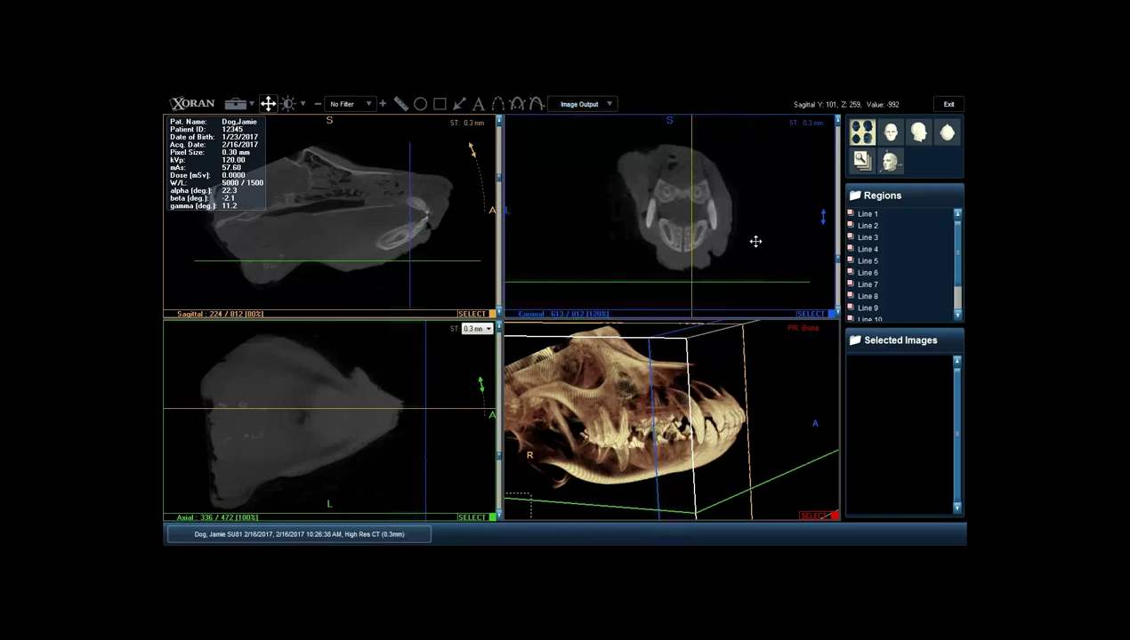
pyautogui.scroll(-3, 755, 241)
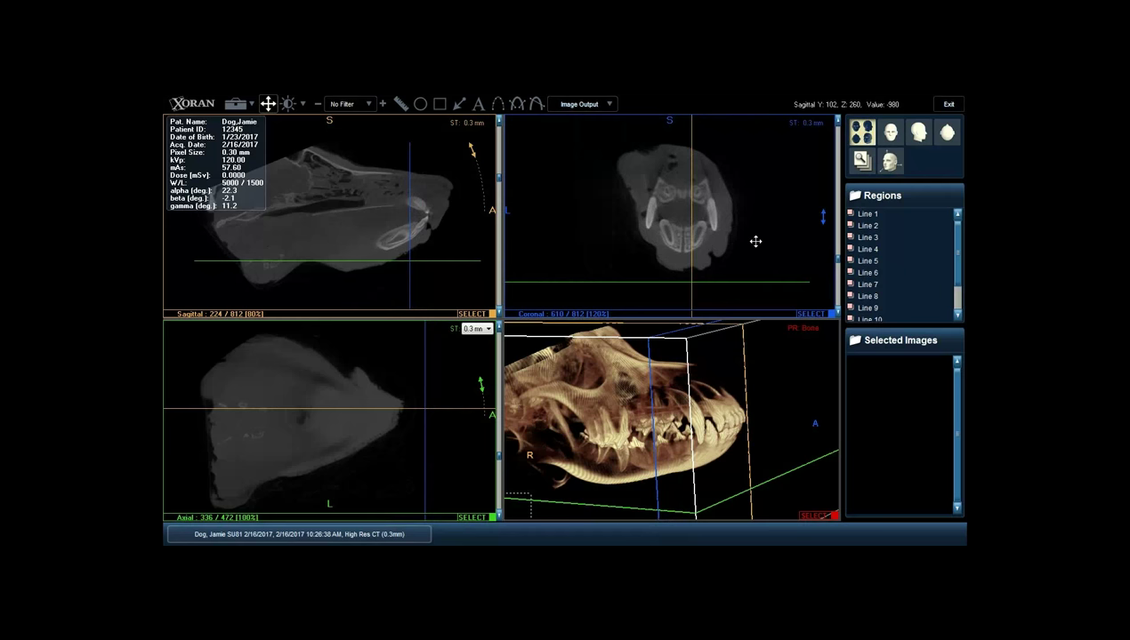
pyautogui.scroll(-3, 755, 241)
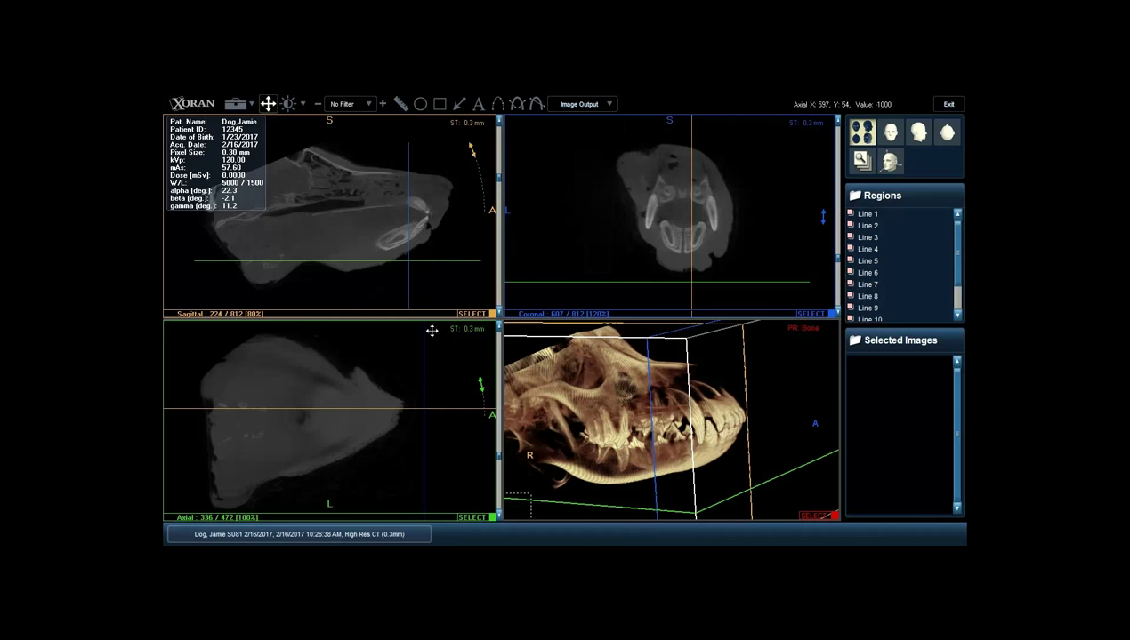
pyautogui.scroll(1, 752, 179)
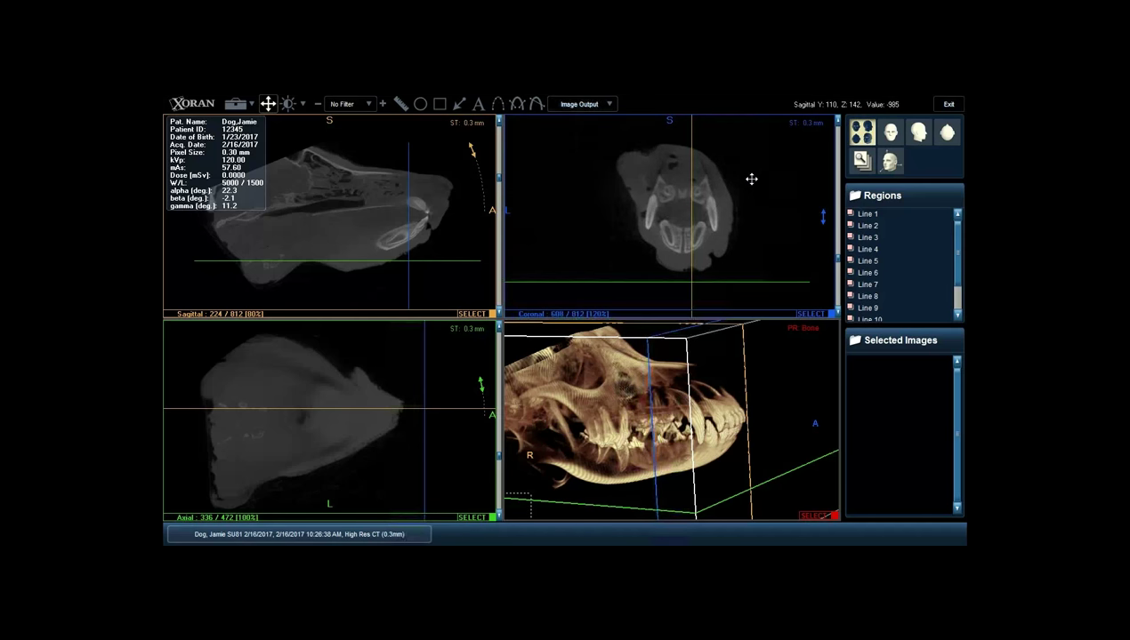
pyautogui.scroll(-6, 751, 179)
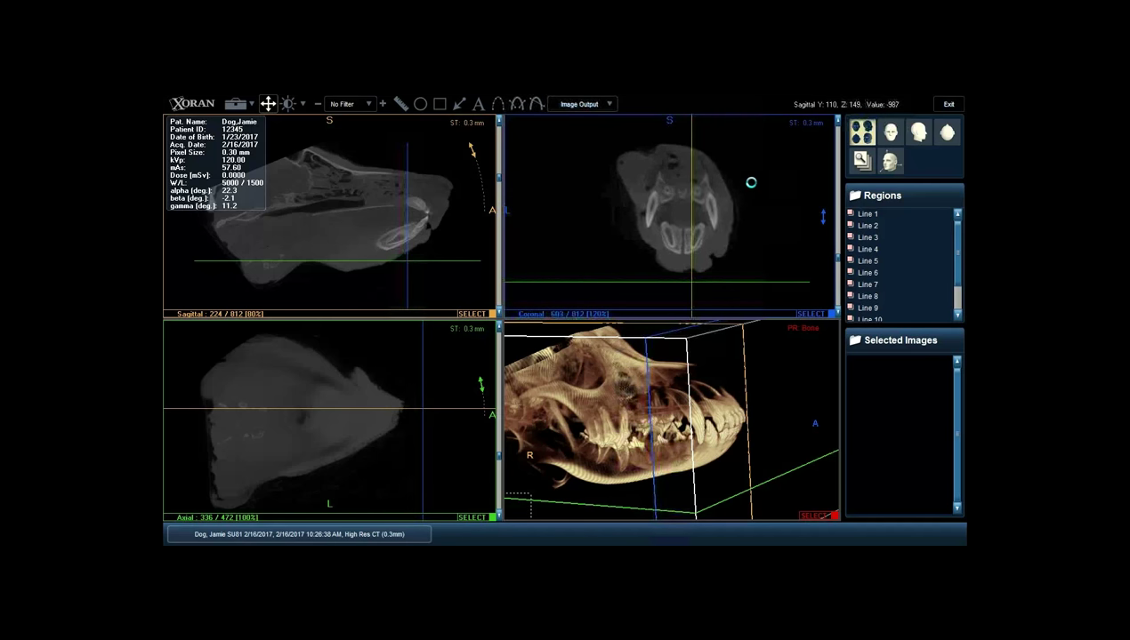
pyautogui.scroll(-6, 774, 209)
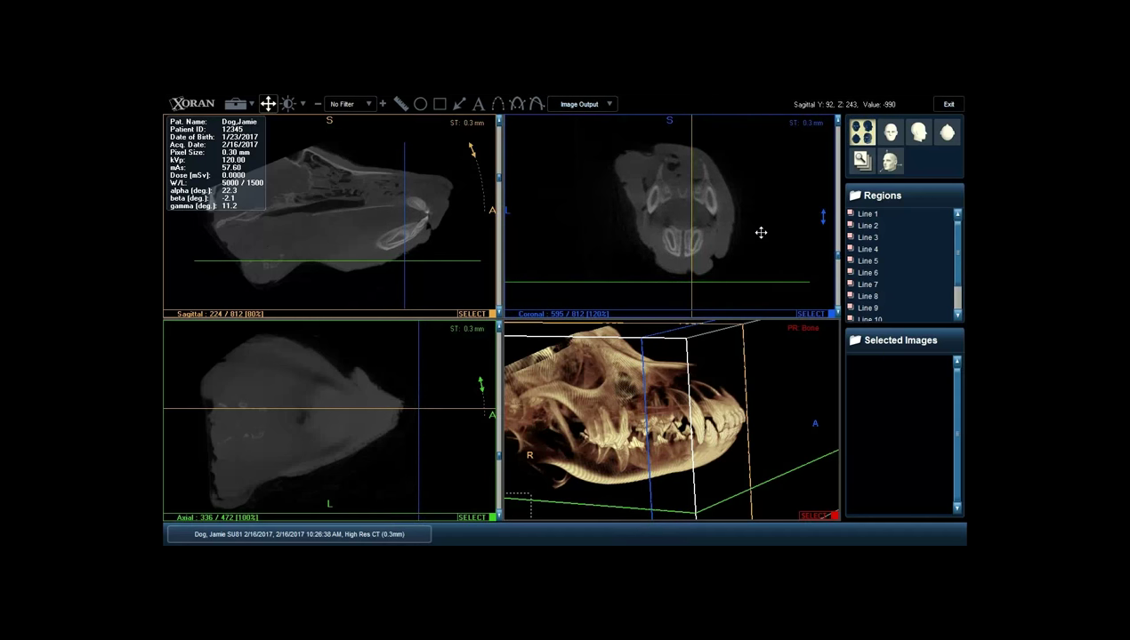
pyautogui.scroll(-3, 760, 232)
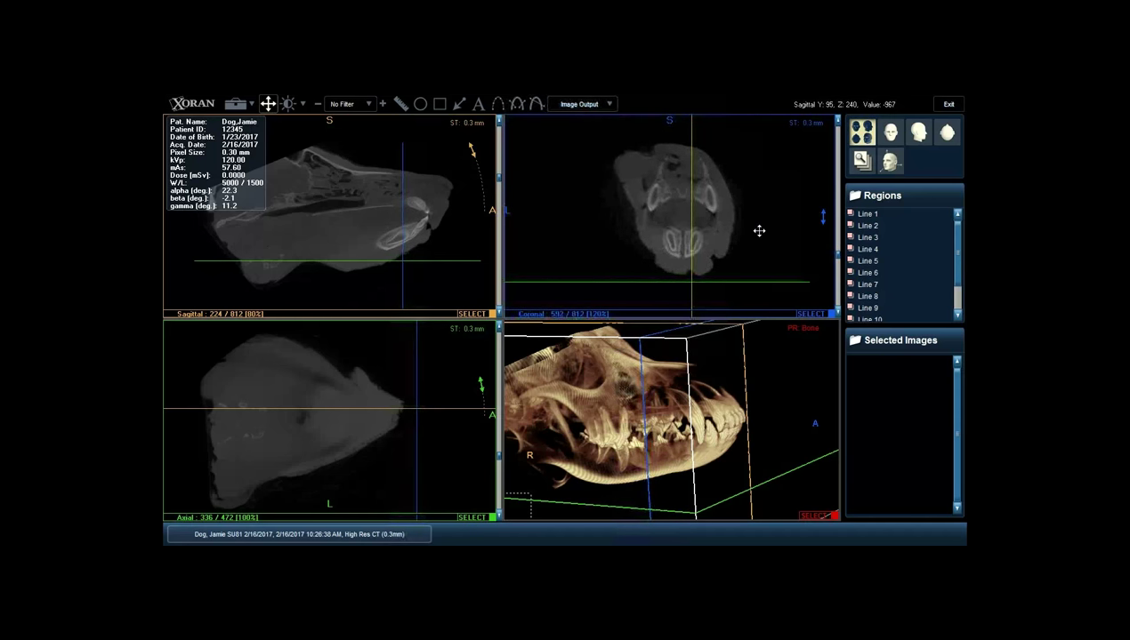
pyautogui.scroll(-1, 758, 231)
pyautogui.scroll(-1, 759, 231)
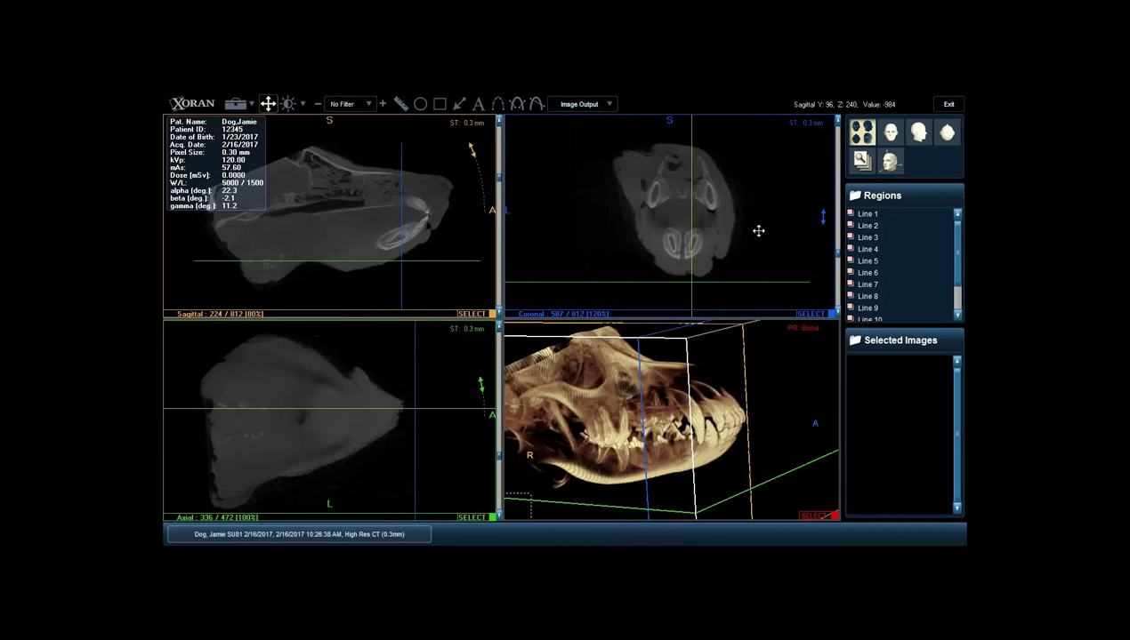
pyautogui.scroll(-4, 758, 230)
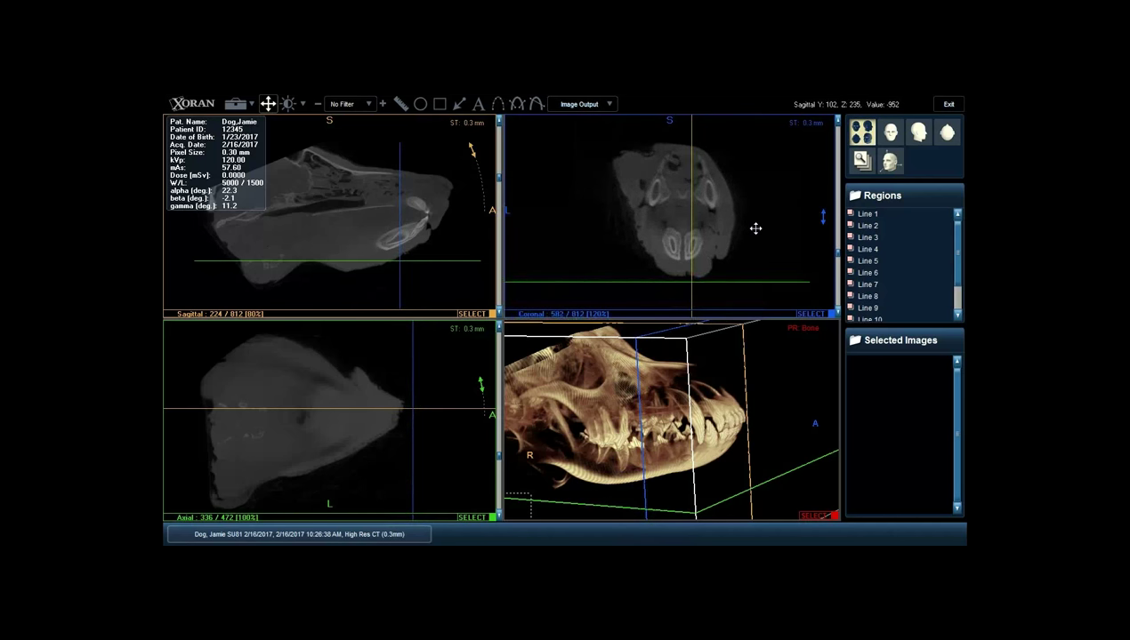
pyautogui.scroll(-4, 755, 229)
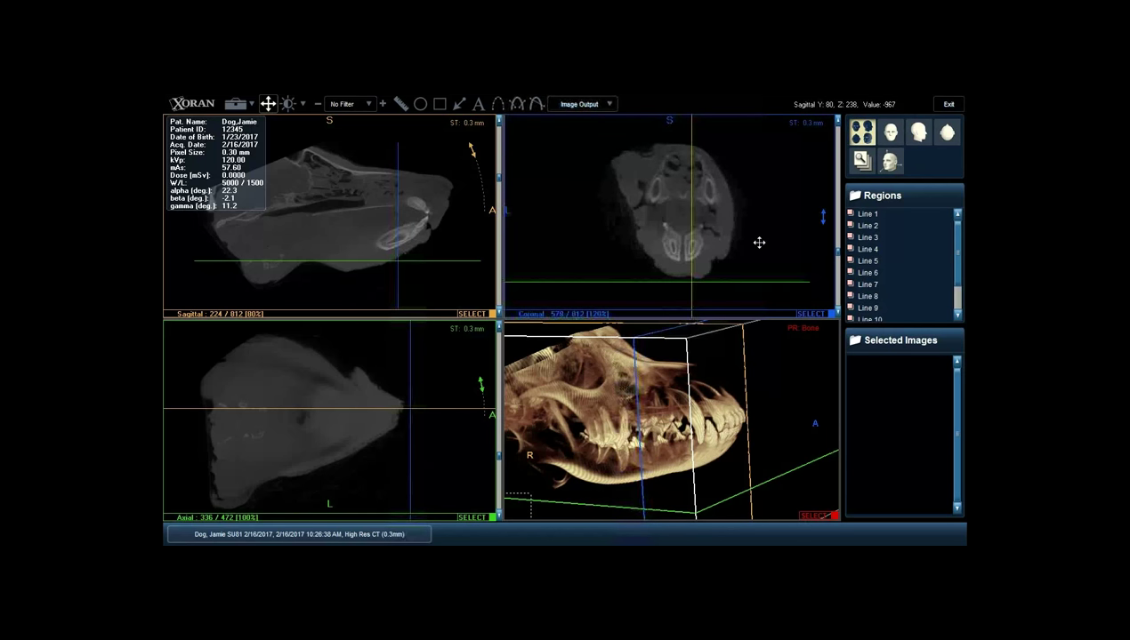
pyautogui.scroll(-6, 759, 242)
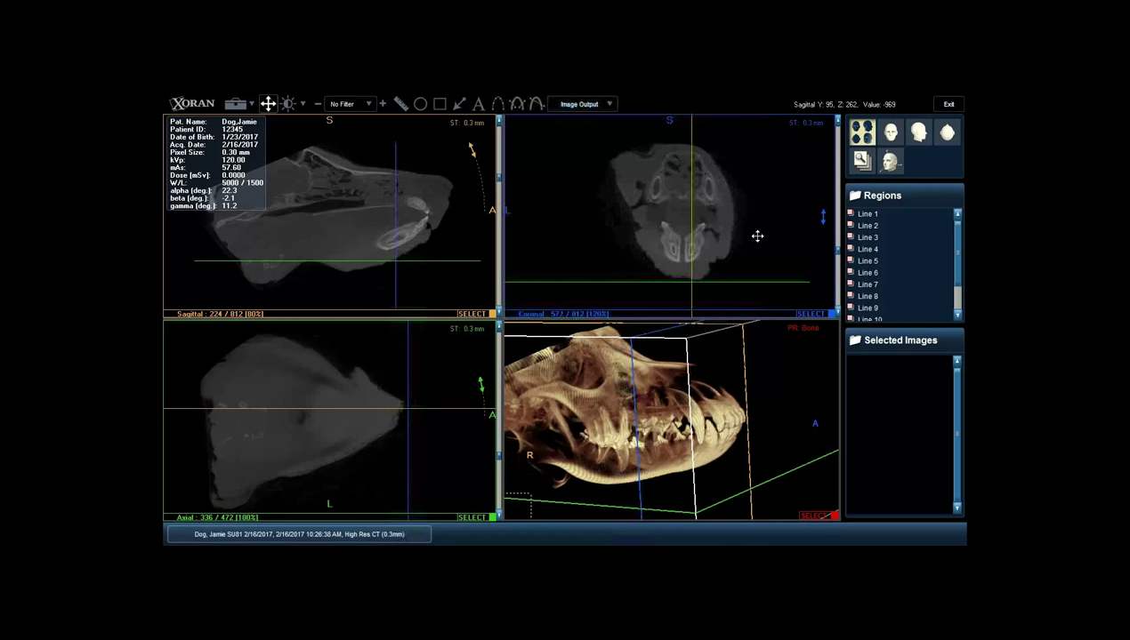
pyautogui.scroll(-6, 757, 236)
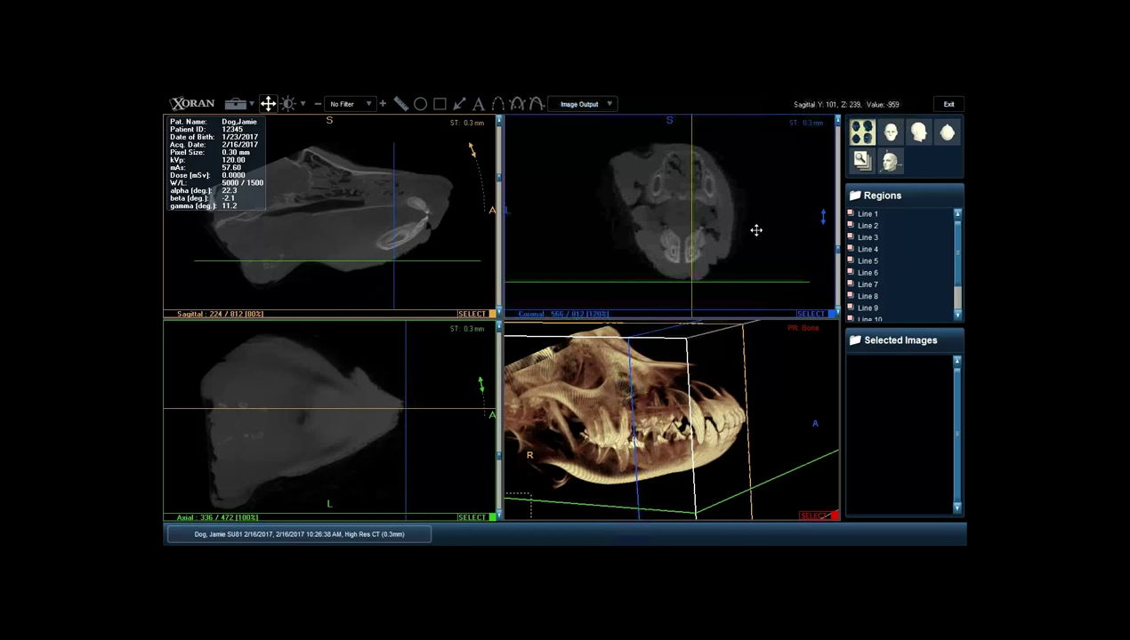
pyautogui.scroll(-3, 756, 231)
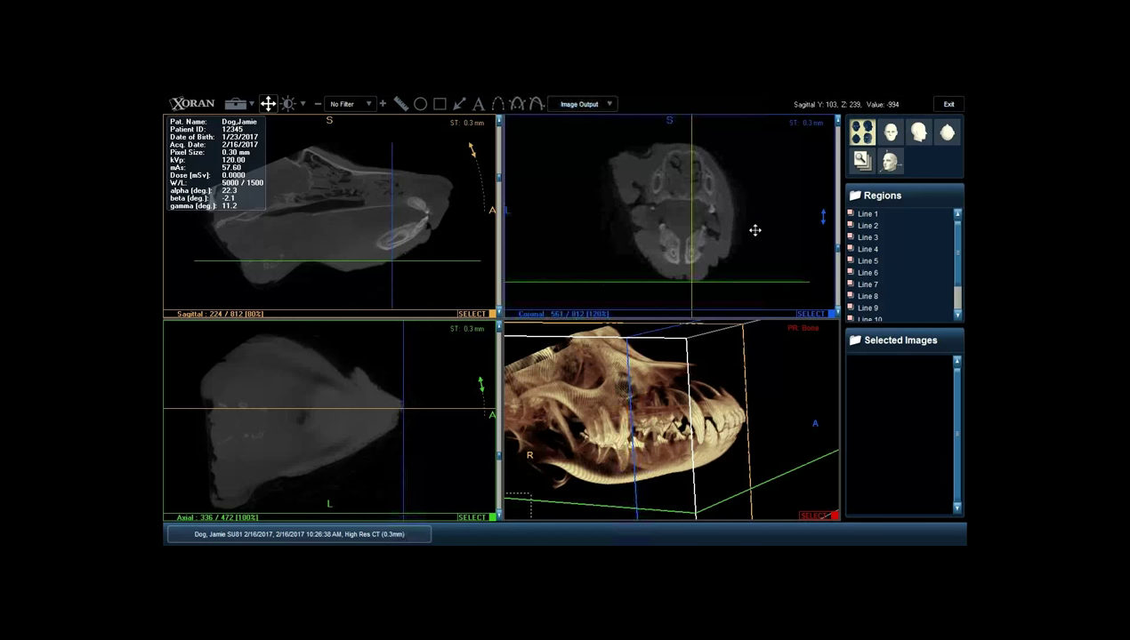
pyautogui.scroll(-7, 754, 230)
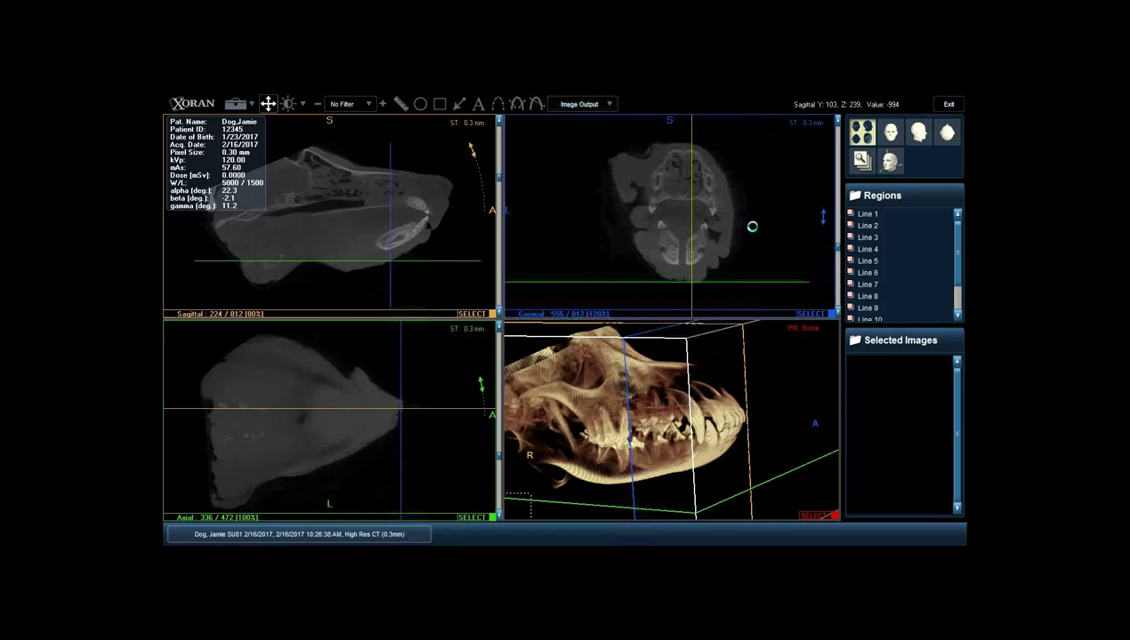
pyautogui.scroll(-1, 751, 226)
pyautogui.scroll(-4, 752, 225)
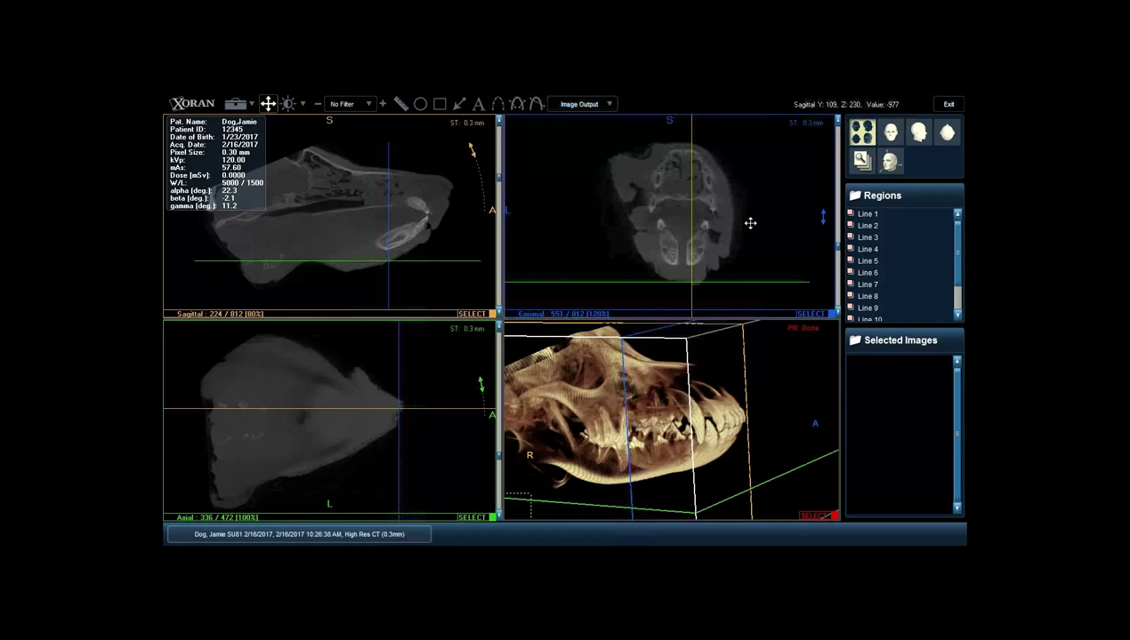
pyautogui.scroll(-6, 748, 220)
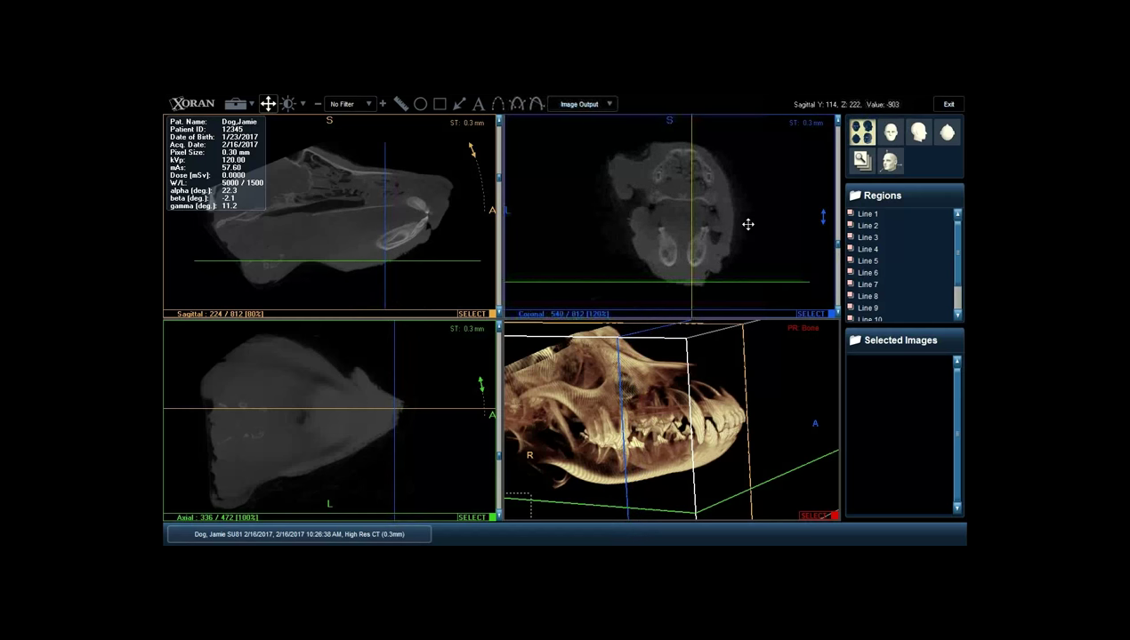
pyautogui.scroll(-3, 748, 222)
pyautogui.scroll(-1, 748, 224)
pyautogui.scroll(-6, 748, 224)
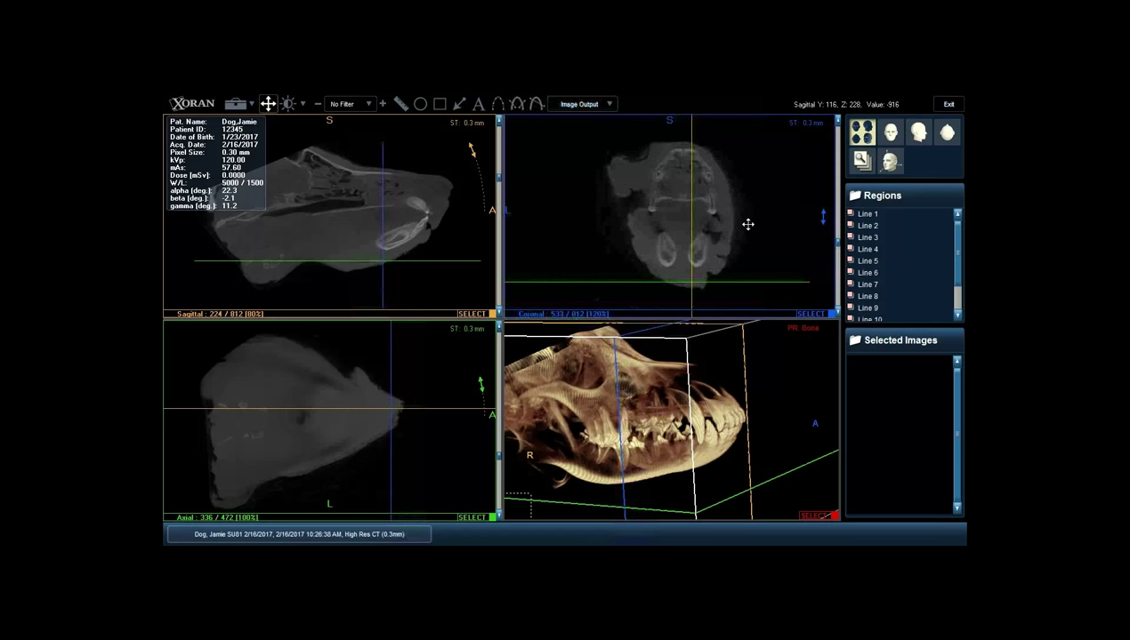
pyautogui.scroll(-2, 748, 224)
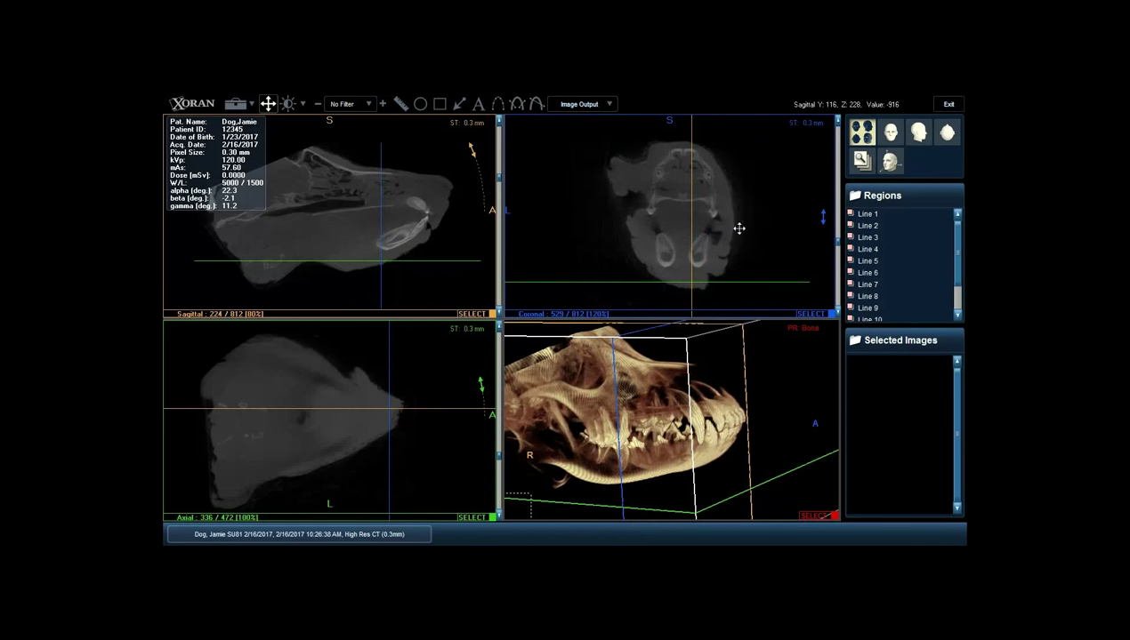
pyautogui.scroll(-4, 754, 226)
pyautogui.scroll(-4, 749, 224)
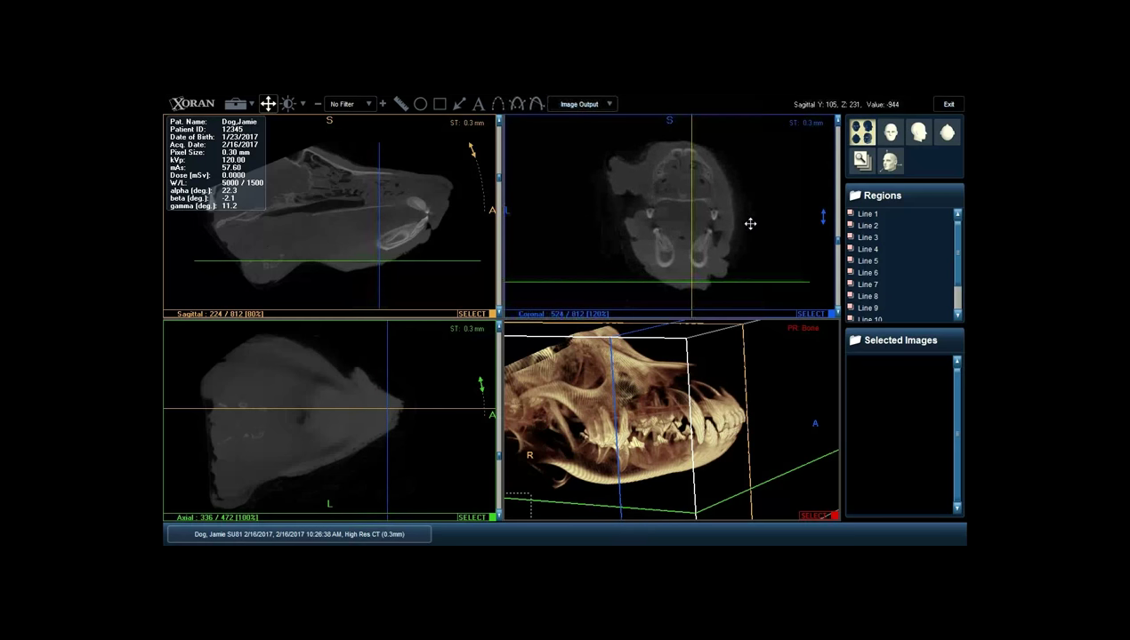
pyautogui.scroll(-7, 748, 223)
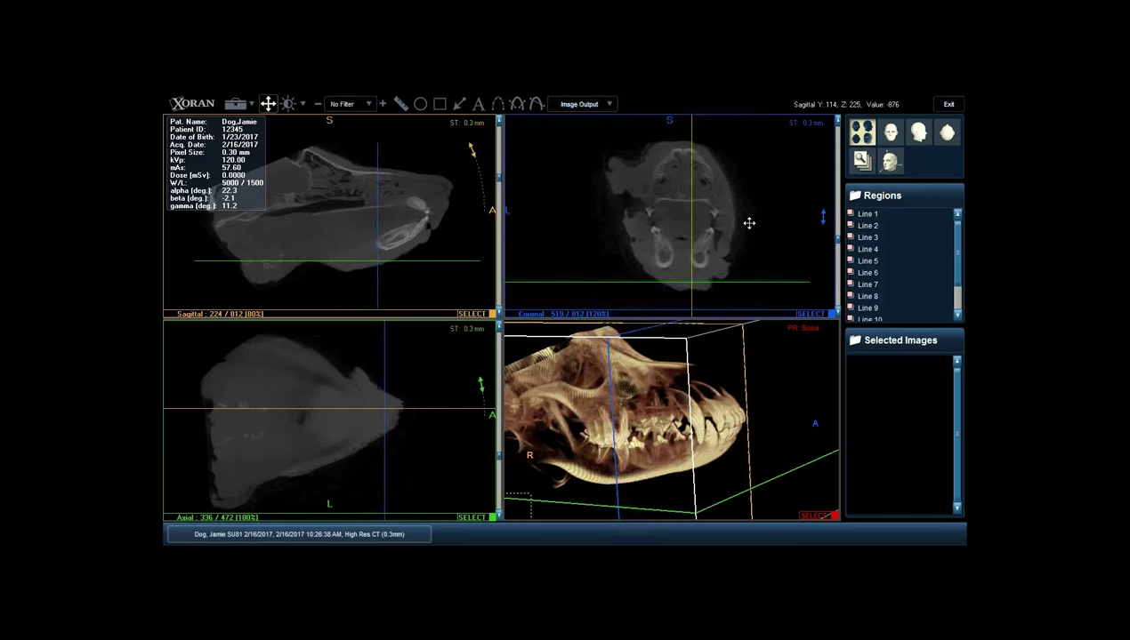
pyautogui.scroll(-4, 749, 223)
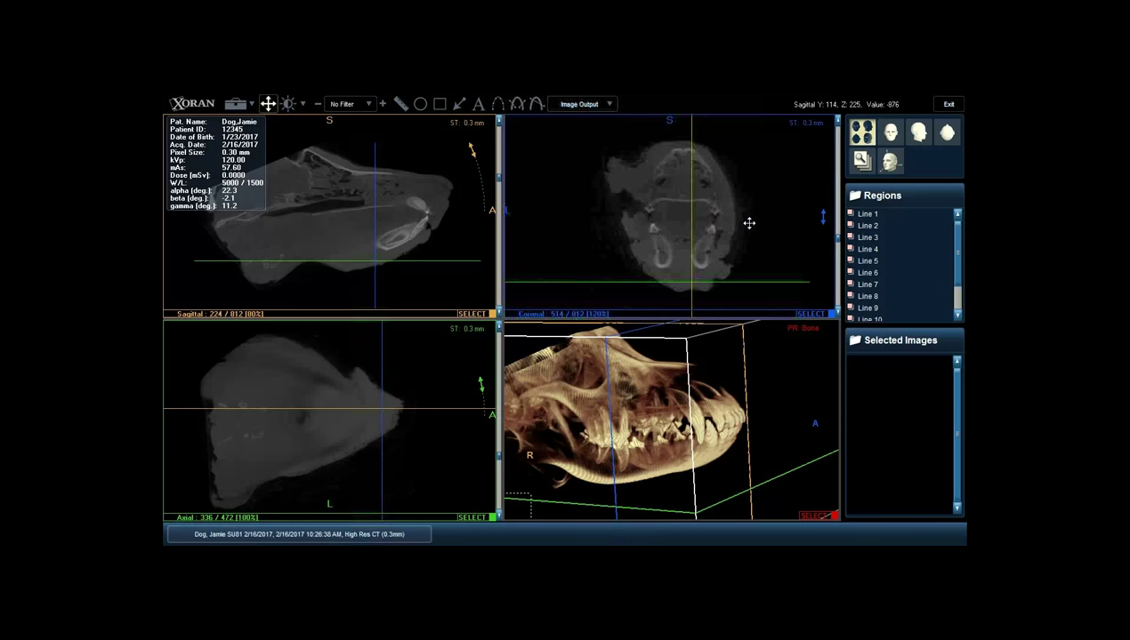
pyautogui.scroll(-6, 744, 222)
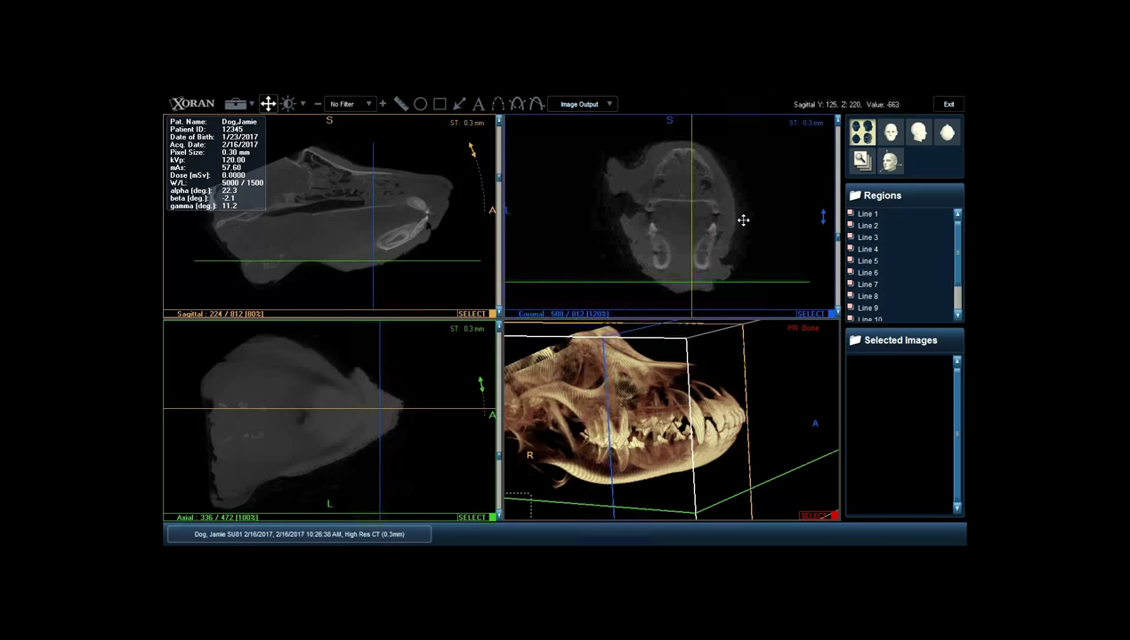
pyautogui.scroll(-6, 742, 219)
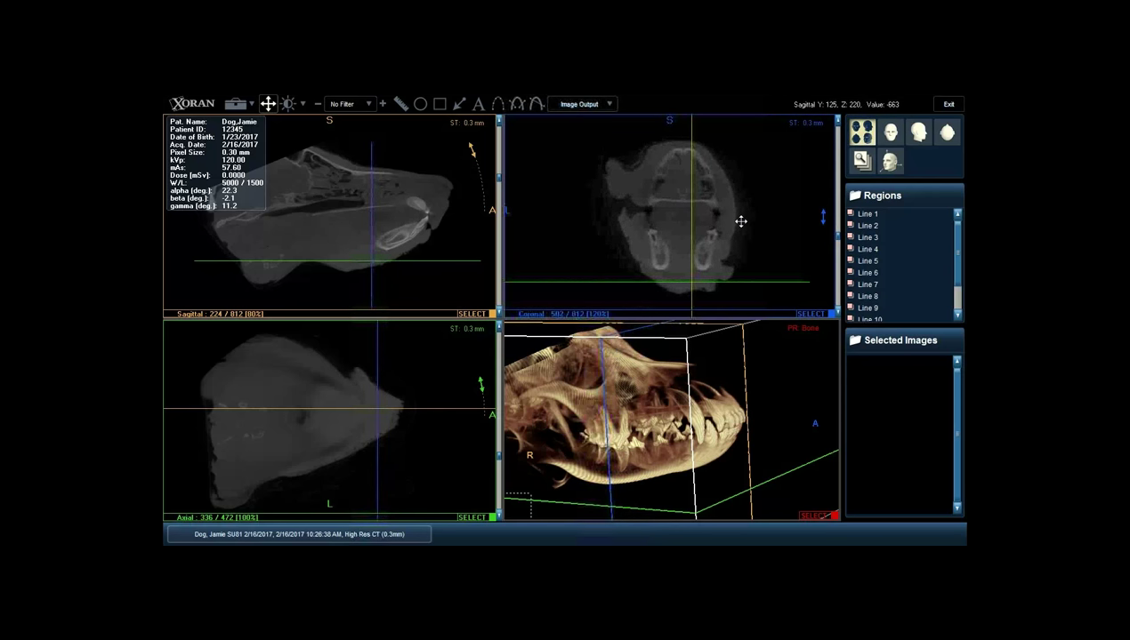
pyautogui.scroll(-5, 740, 222)
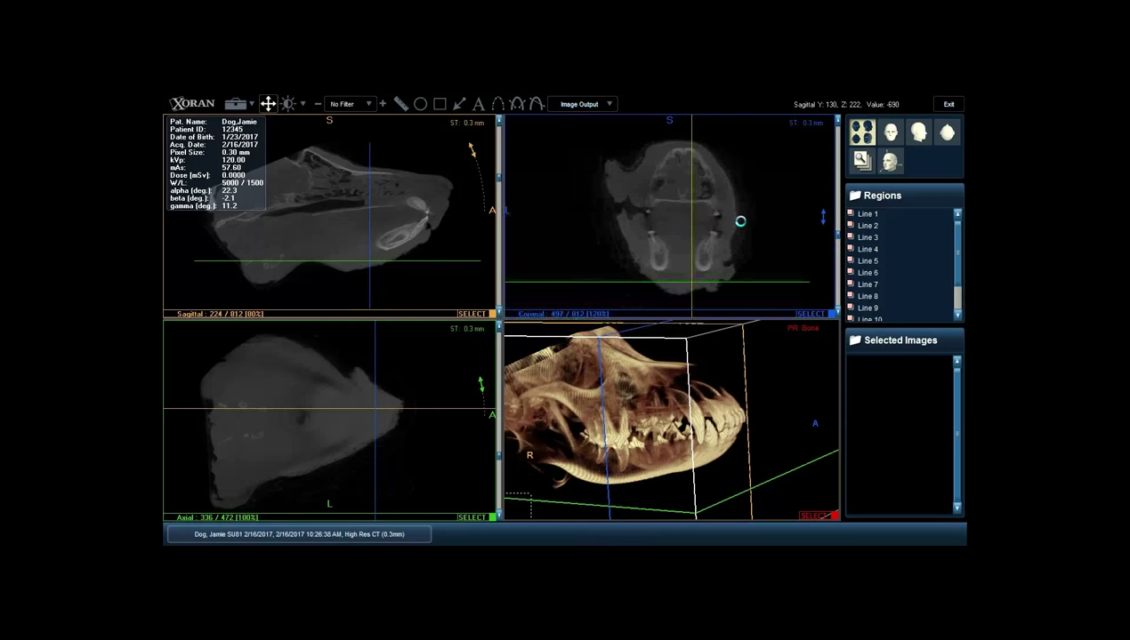
pyautogui.scroll(-5, 740, 222)
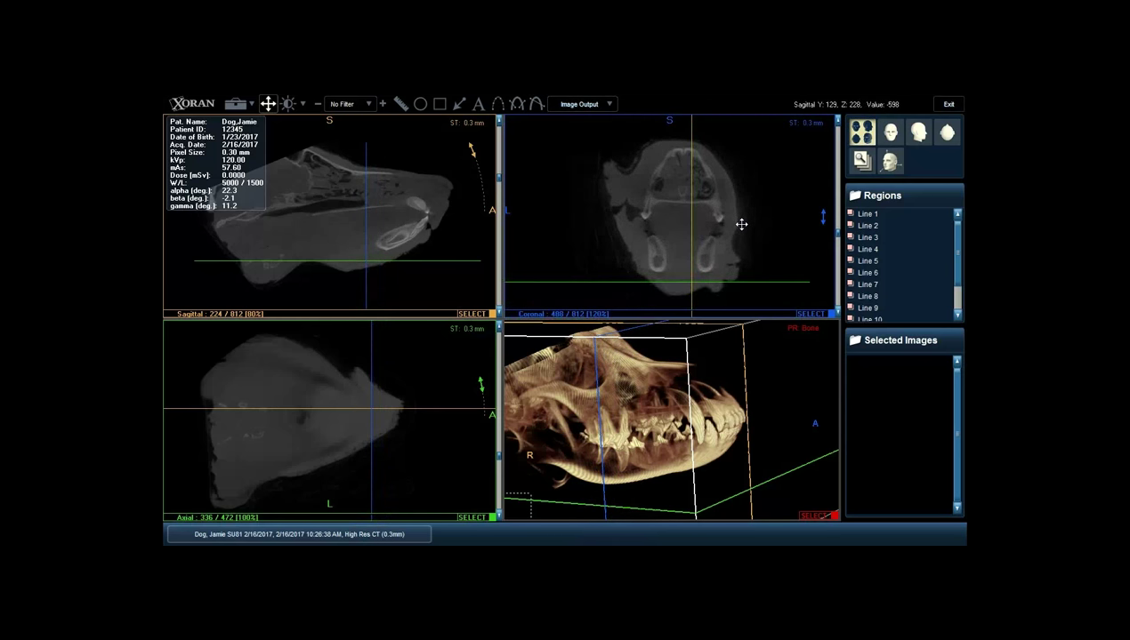
pyautogui.scroll(-5, 741, 224)
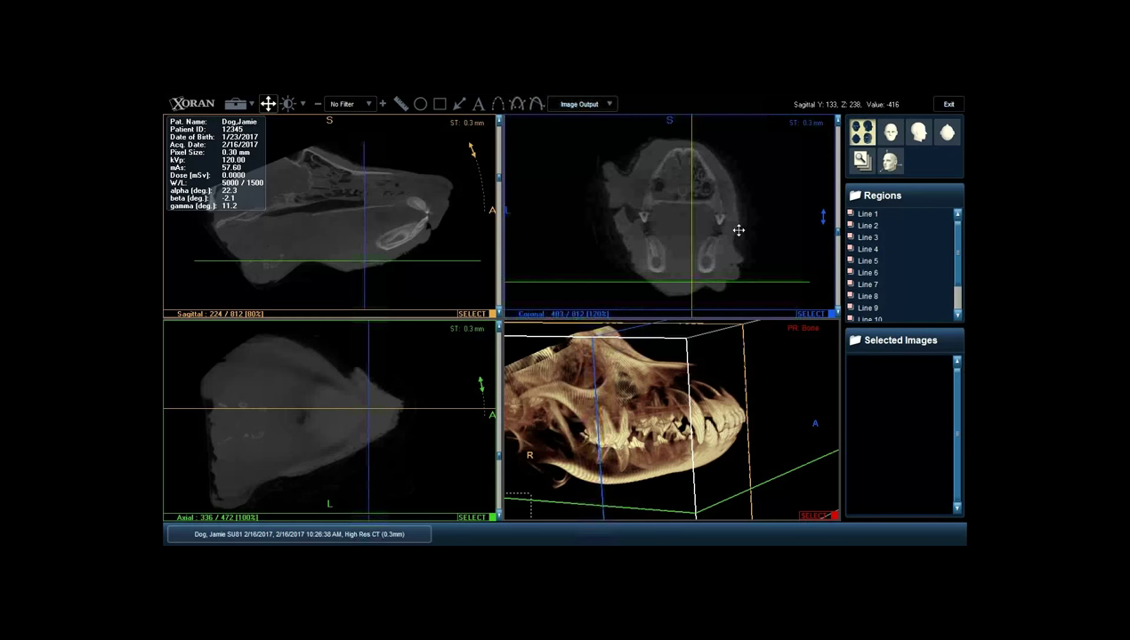
pyautogui.scroll(-2, 738, 231)
pyautogui.scroll(-1, 742, 235)
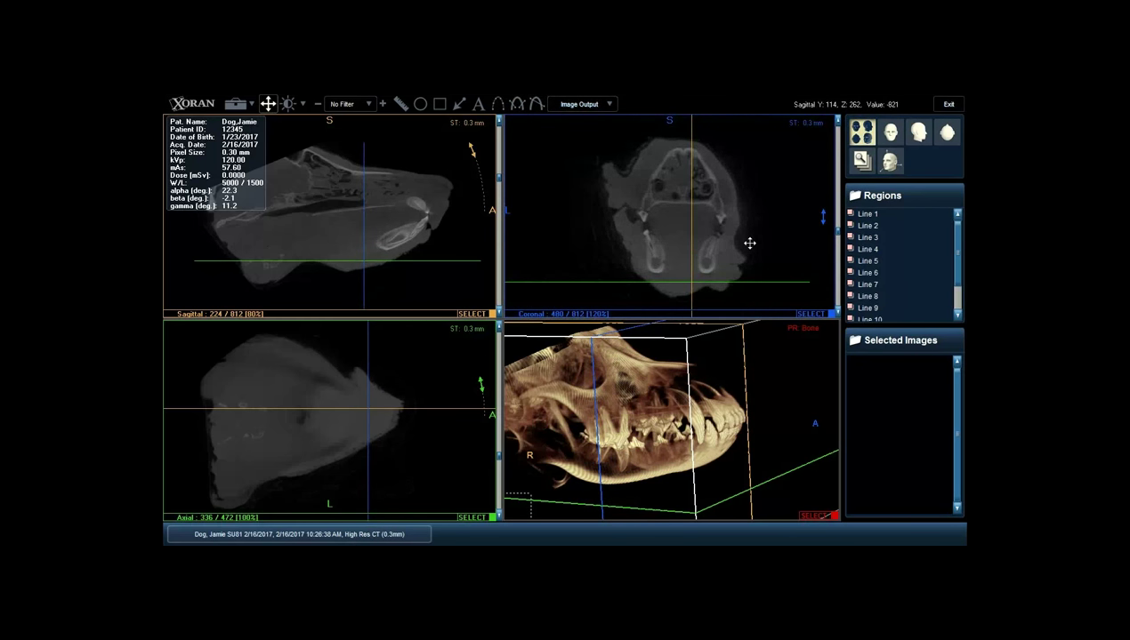
pyautogui.scroll(-1, 750, 242)
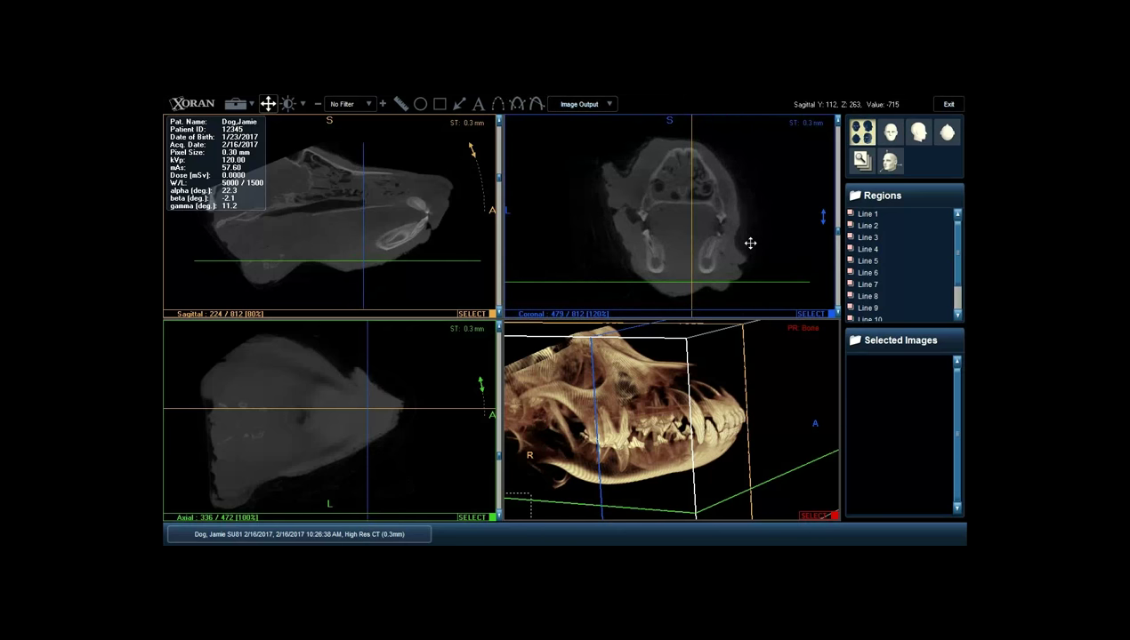
pyautogui.scroll(-1, 749, 243)
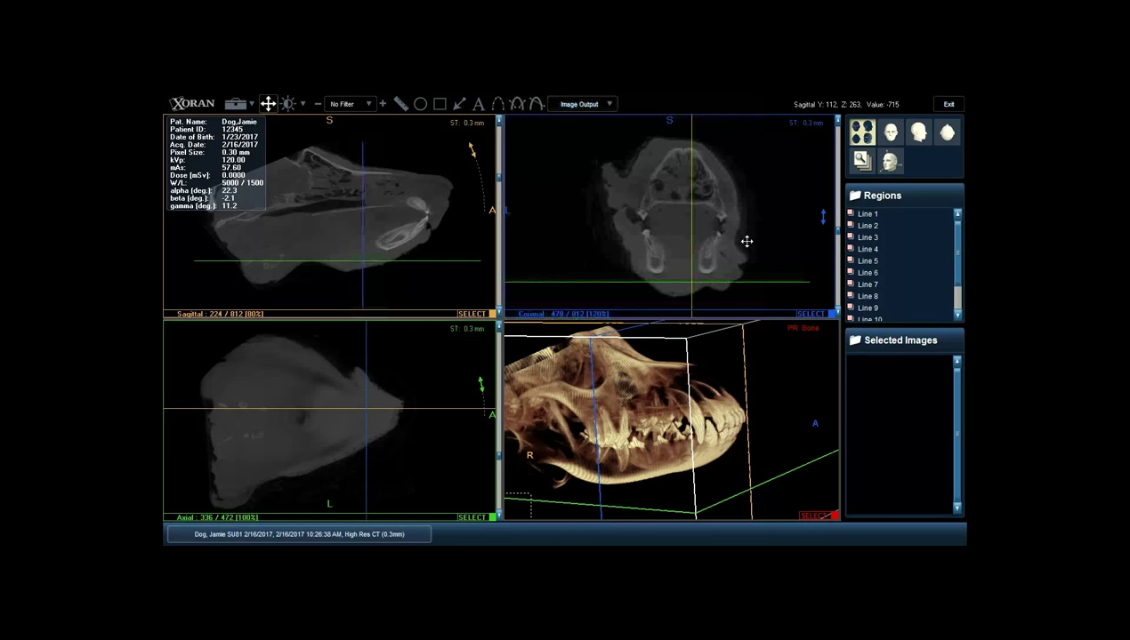
pyautogui.scroll(-2, 746, 241)
pyautogui.scroll(-1, 746, 241)
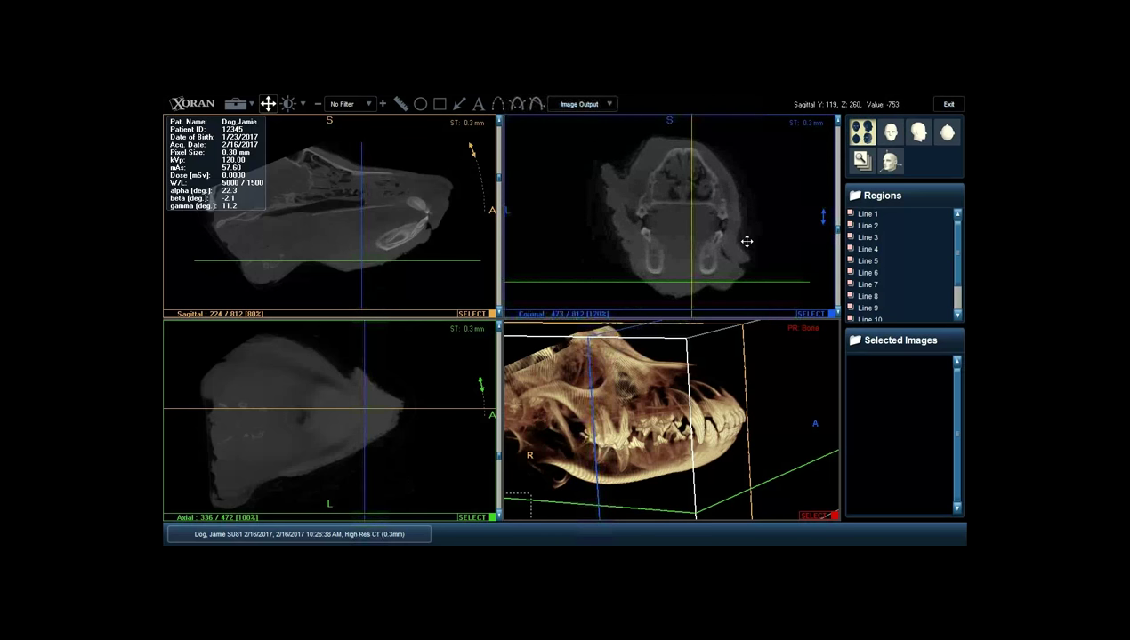
pyautogui.scroll(-3, 746, 241)
pyautogui.scroll(-2, 746, 241)
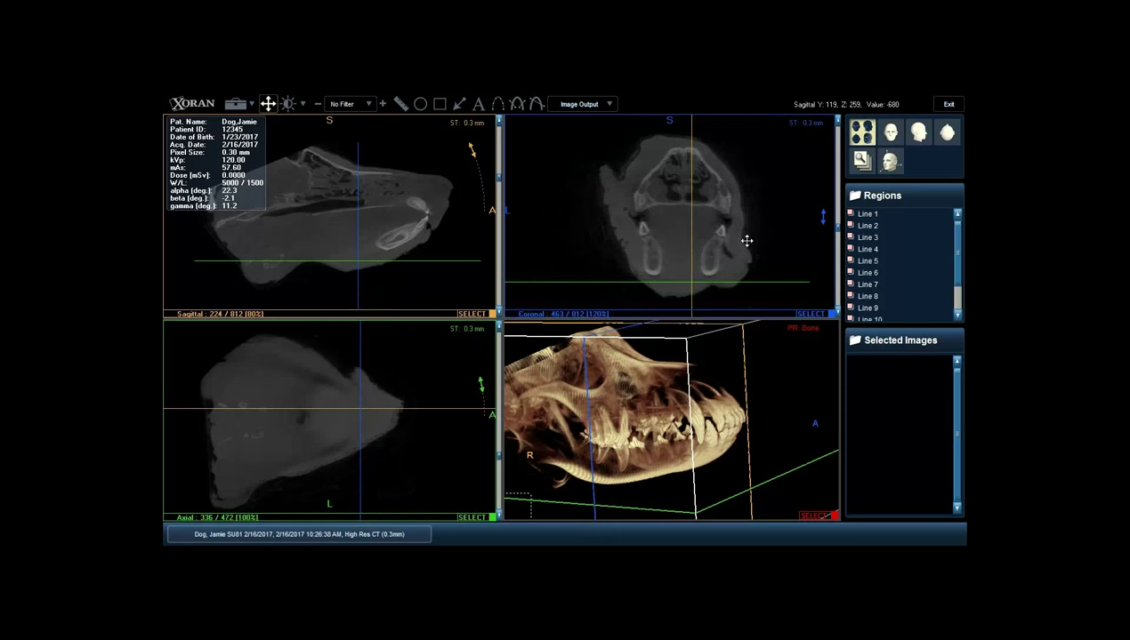
pyautogui.scroll(-6, 746, 241)
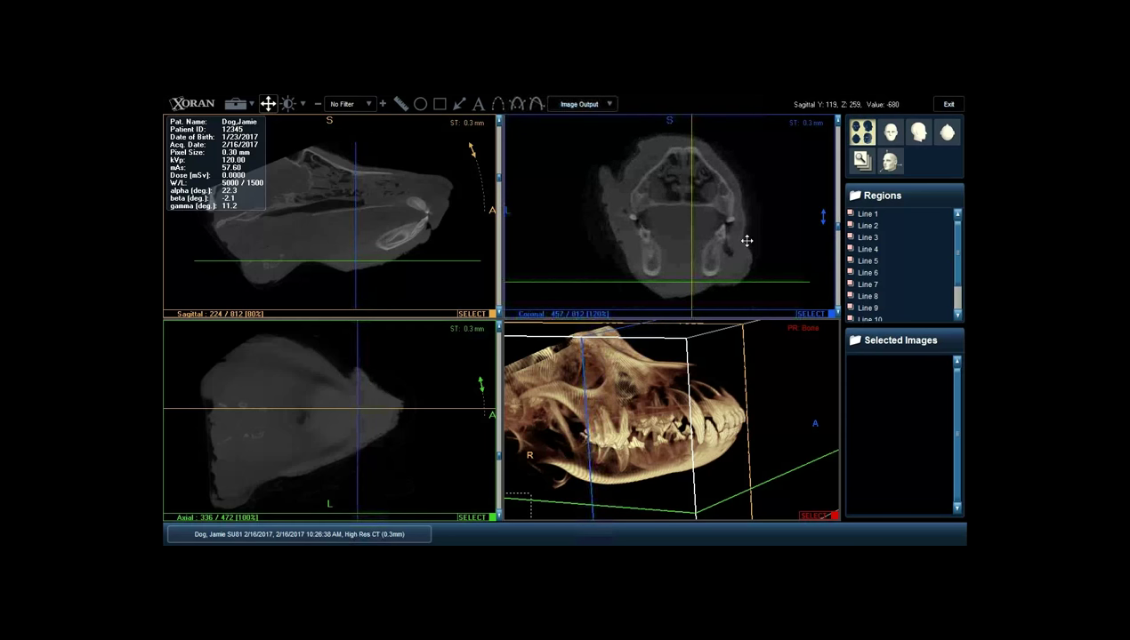
pyautogui.scroll(-3, 746, 235)
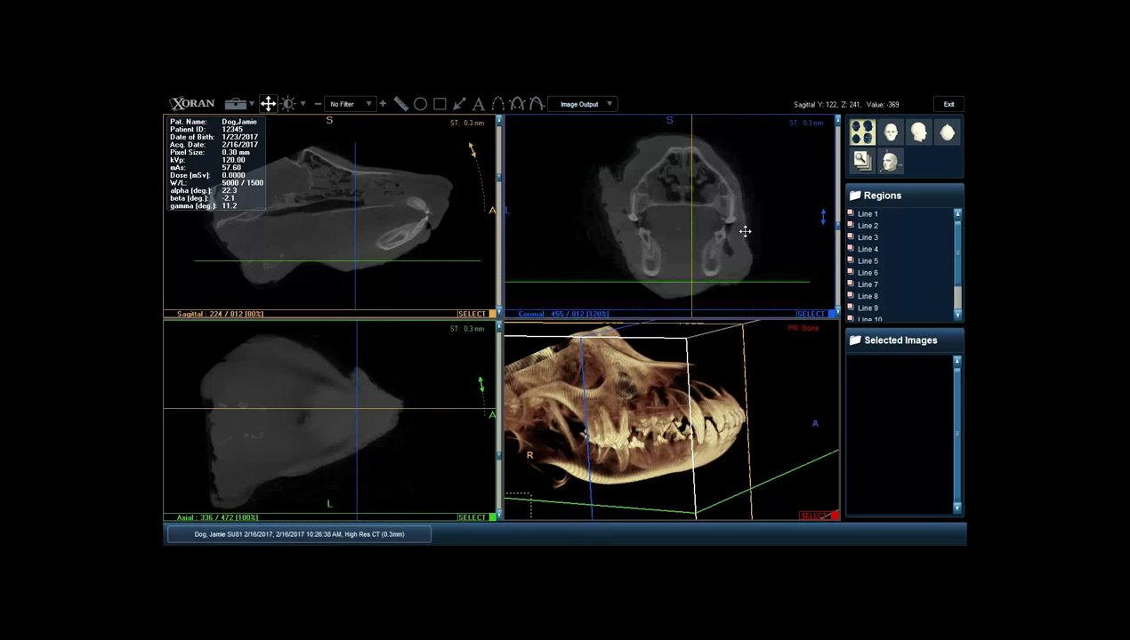
pyautogui.scroll(-1, 746, 234)
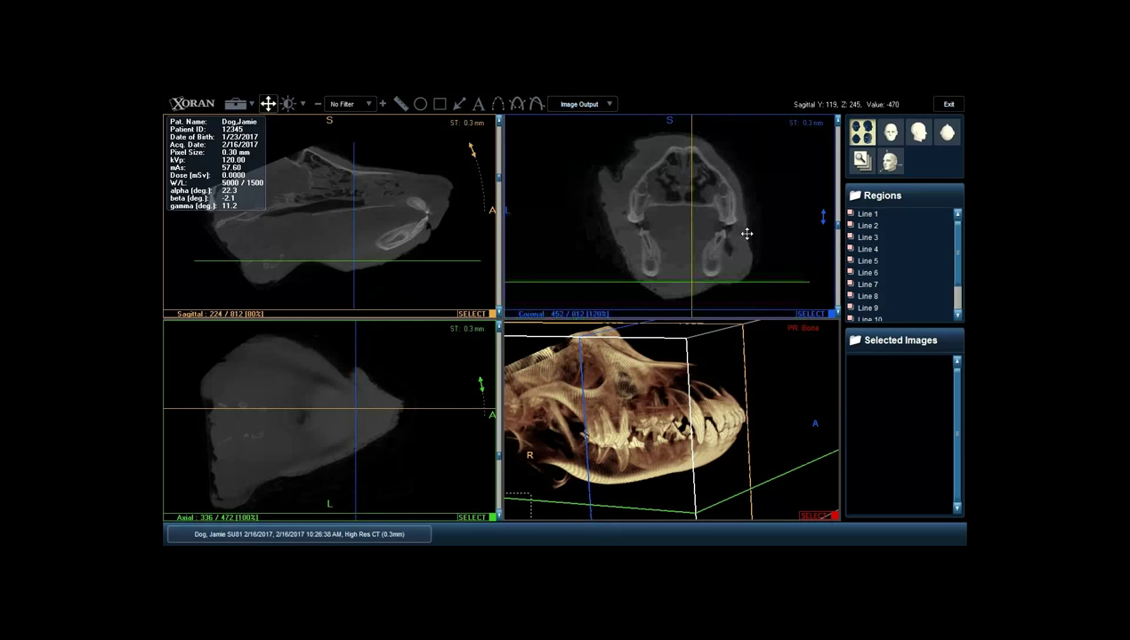
pyautogui.scroll(-2, 746, 234)
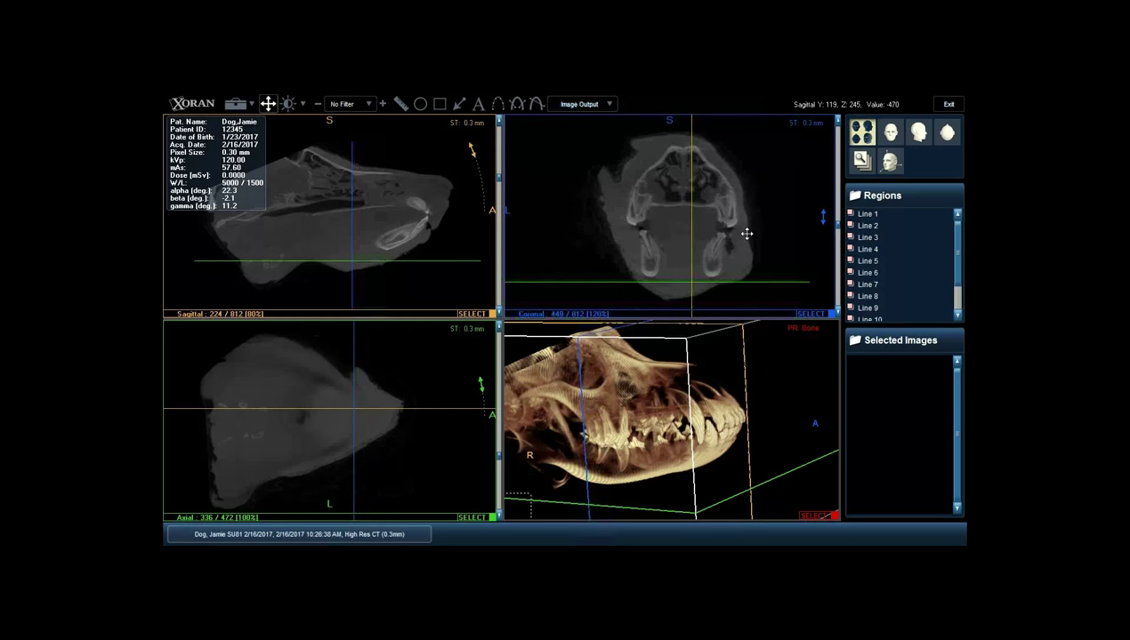
pyautogui.scroll(-5, 746, 233)
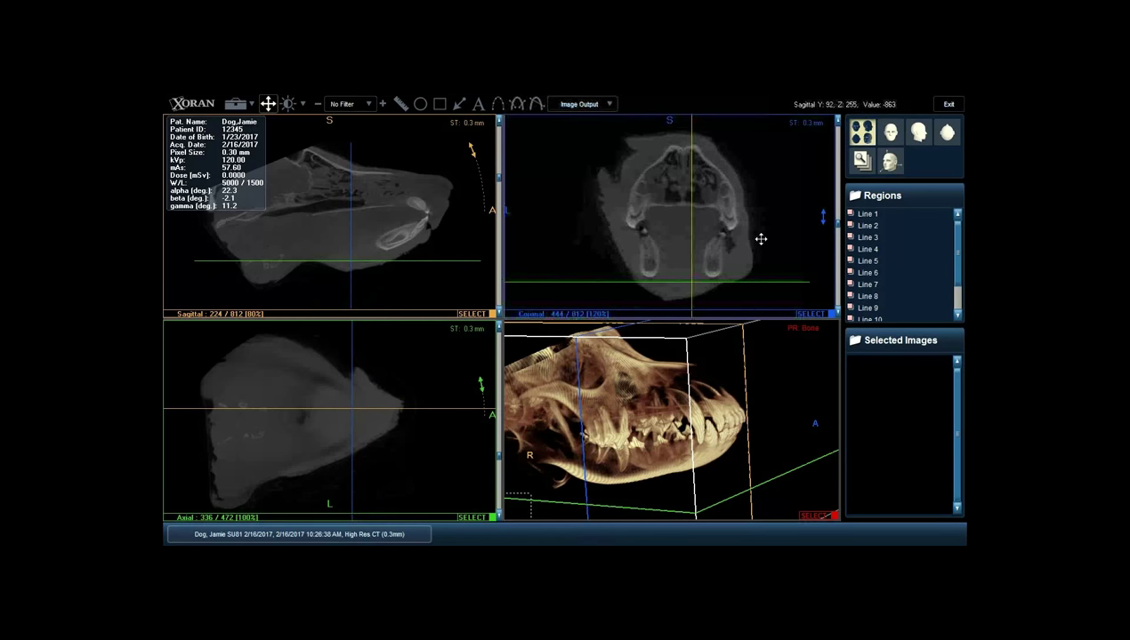
pyautogui.scroll(-5, 761, 239)
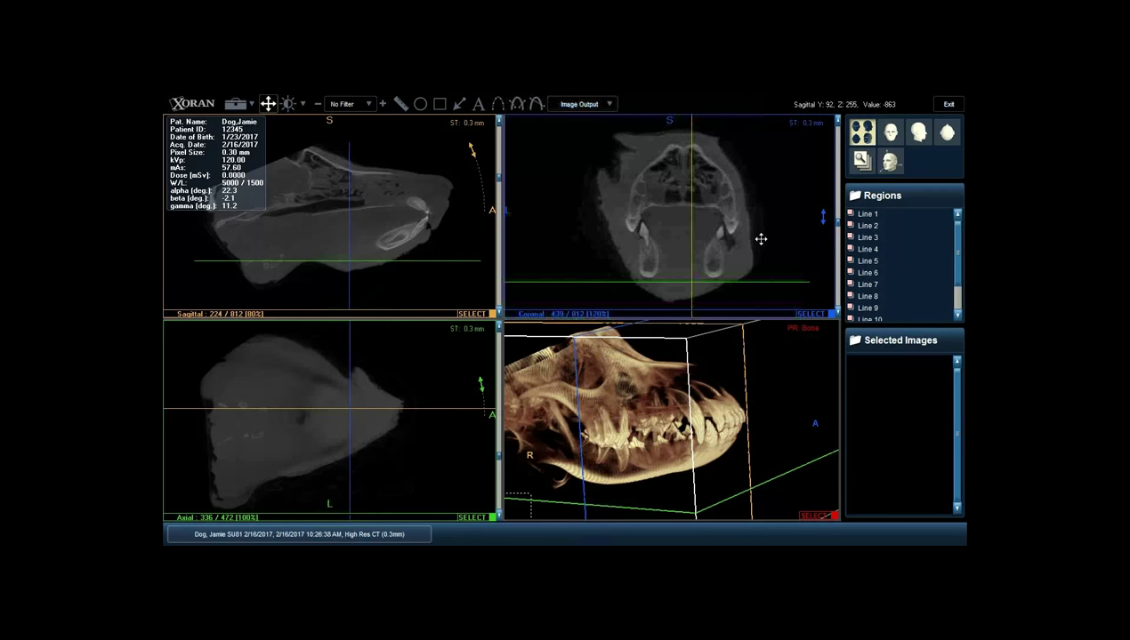
pyautogui.scroll(-7, 760, 239)
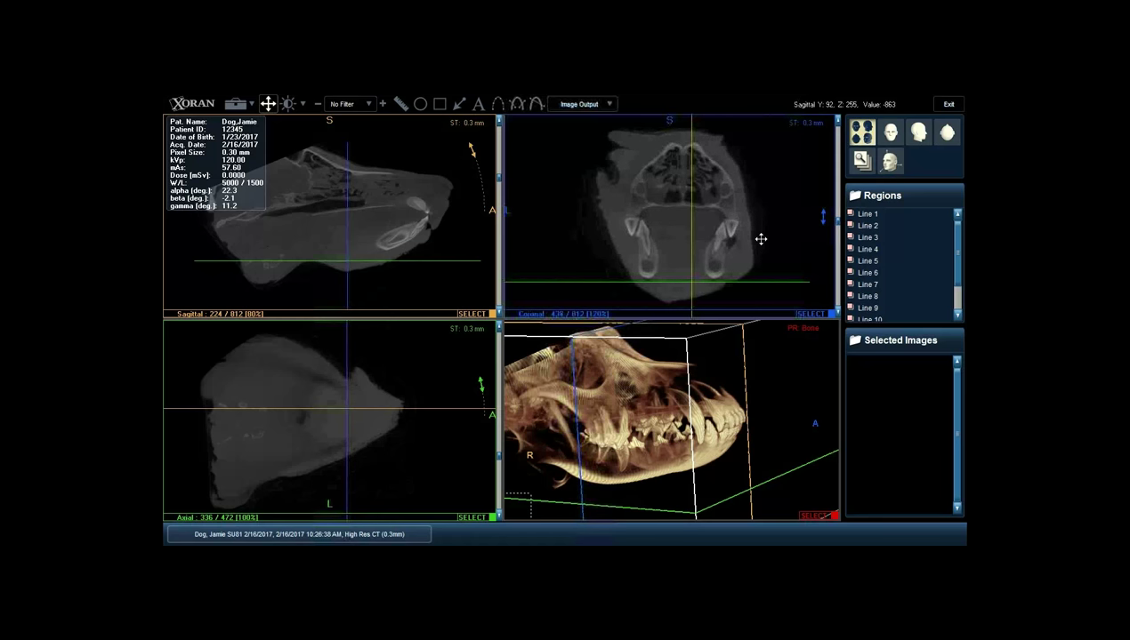
pyautogui.scroll(-7, 760, 238)
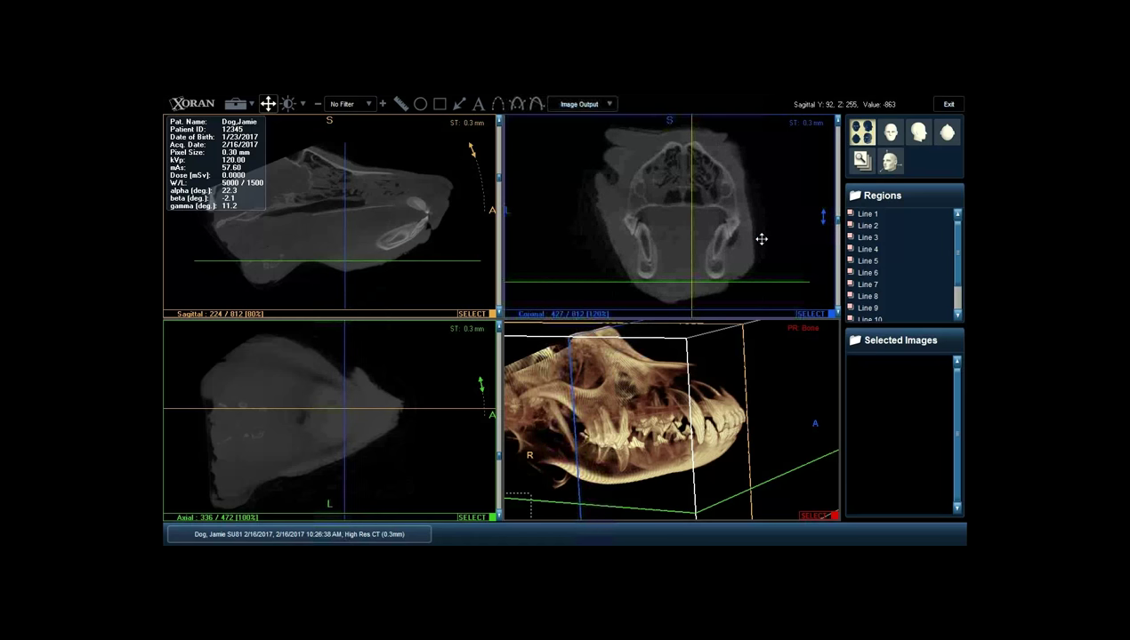
pyautogui.scroll(-3, 760, 238)
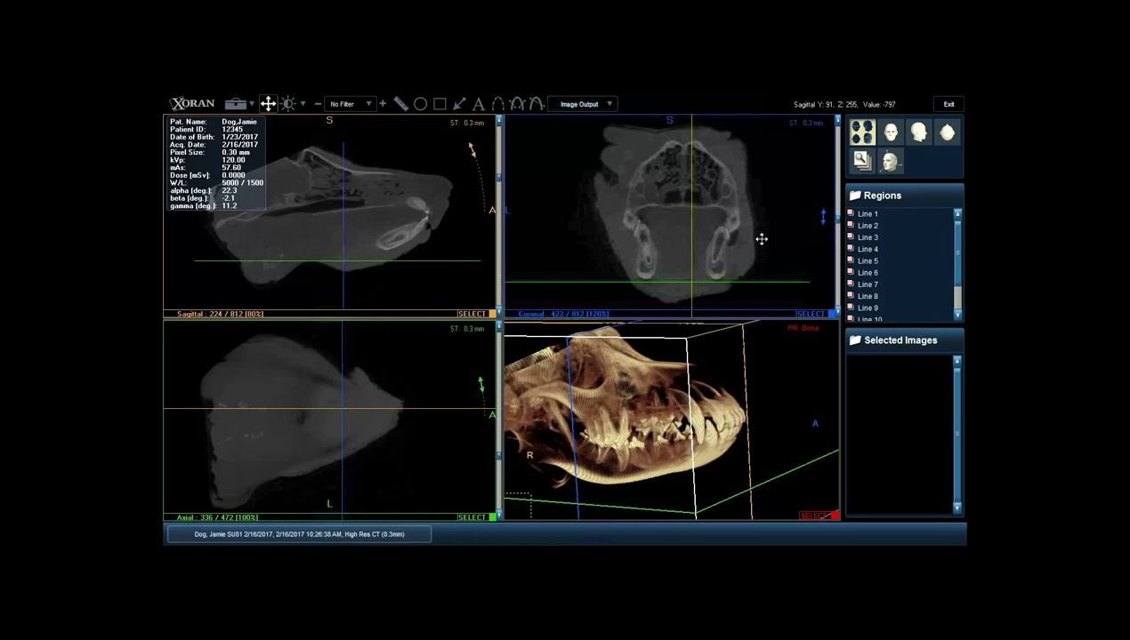
pyautogui.scroll(-1, 760, 238)
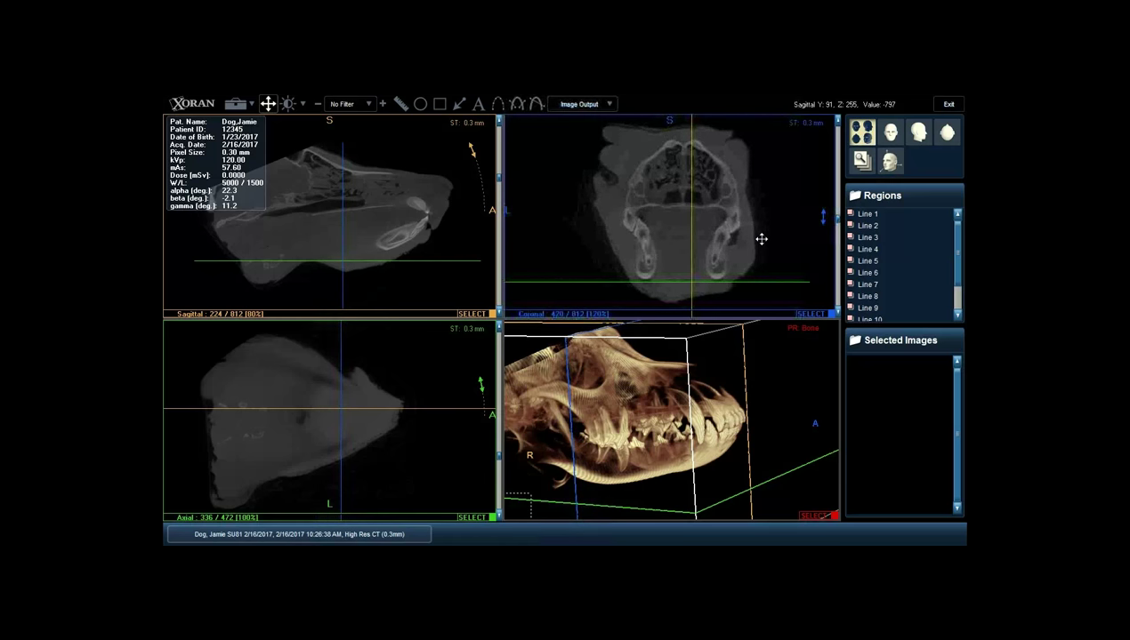
pyautogui.scroll(-1, 761, 239)
pyautogui.scroll(-5, 761, 238)
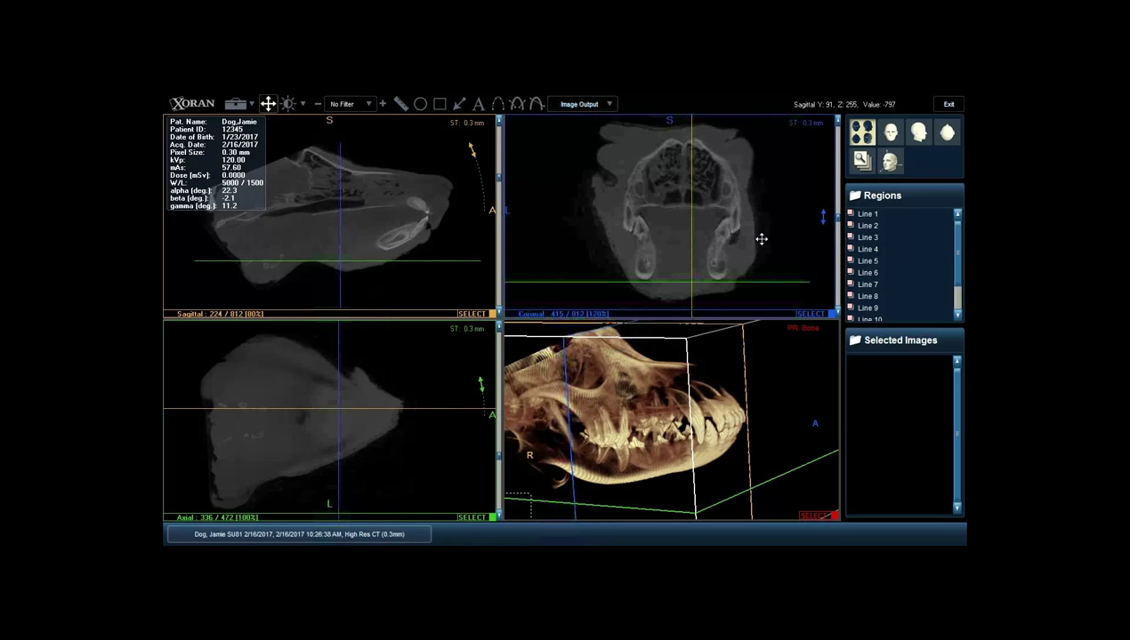
pyautogui.scroll(-2, 762, 238)
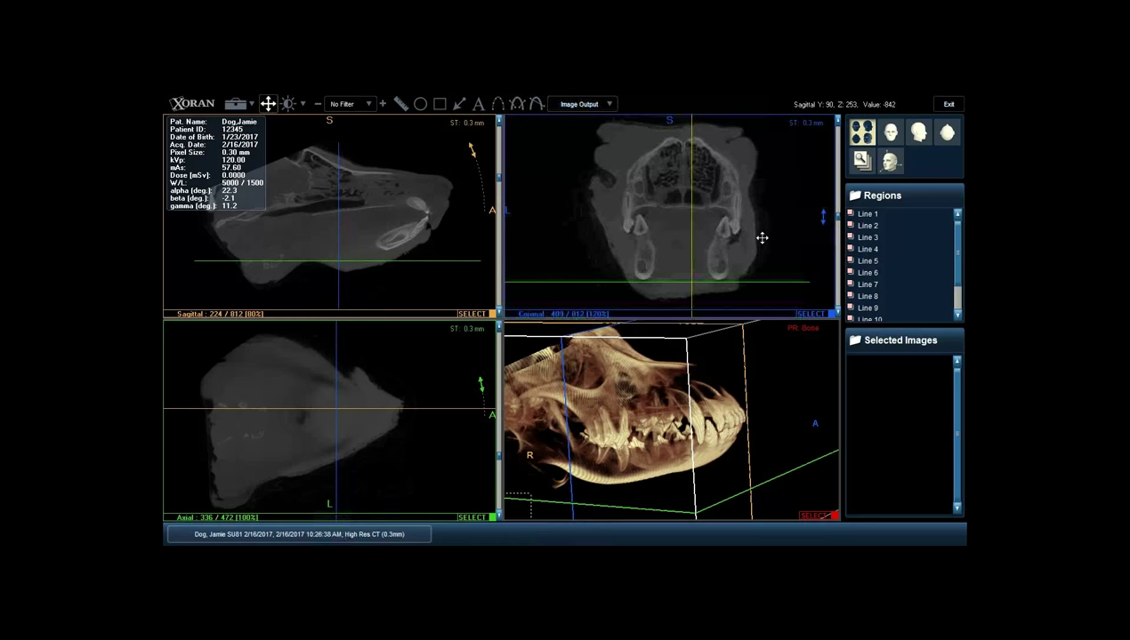
pyautogui.scroll(-7, 761, 238)
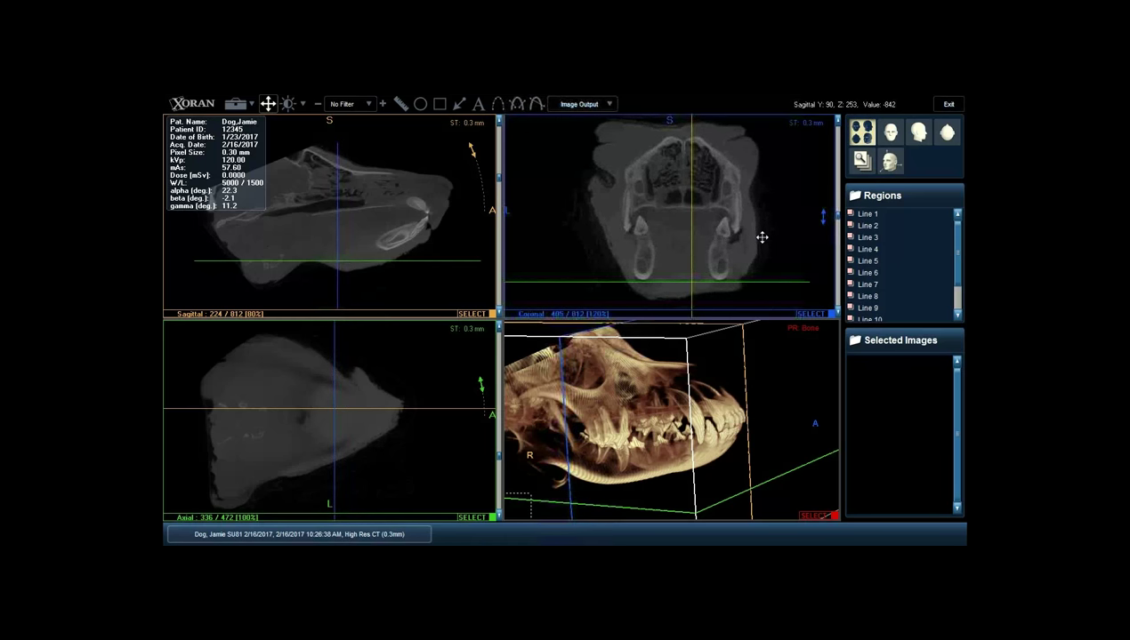
pyautogui.scroll(-7, 761, 238)
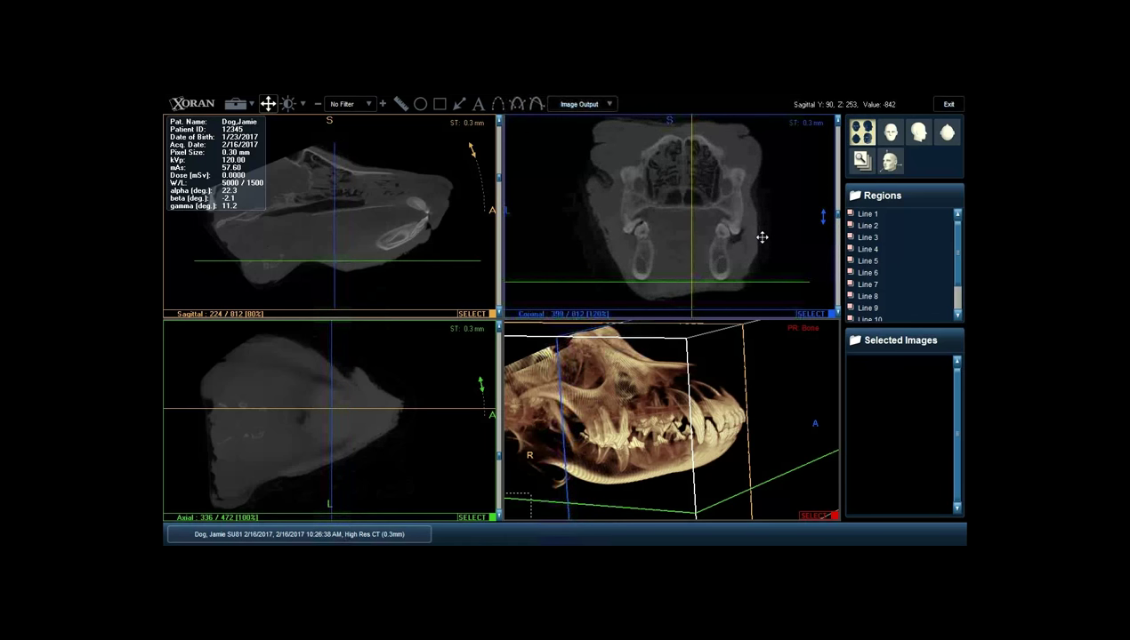
# Step the coronal pane further back through the dog skull.
pyautogui.scroll(-1, 761, 235)
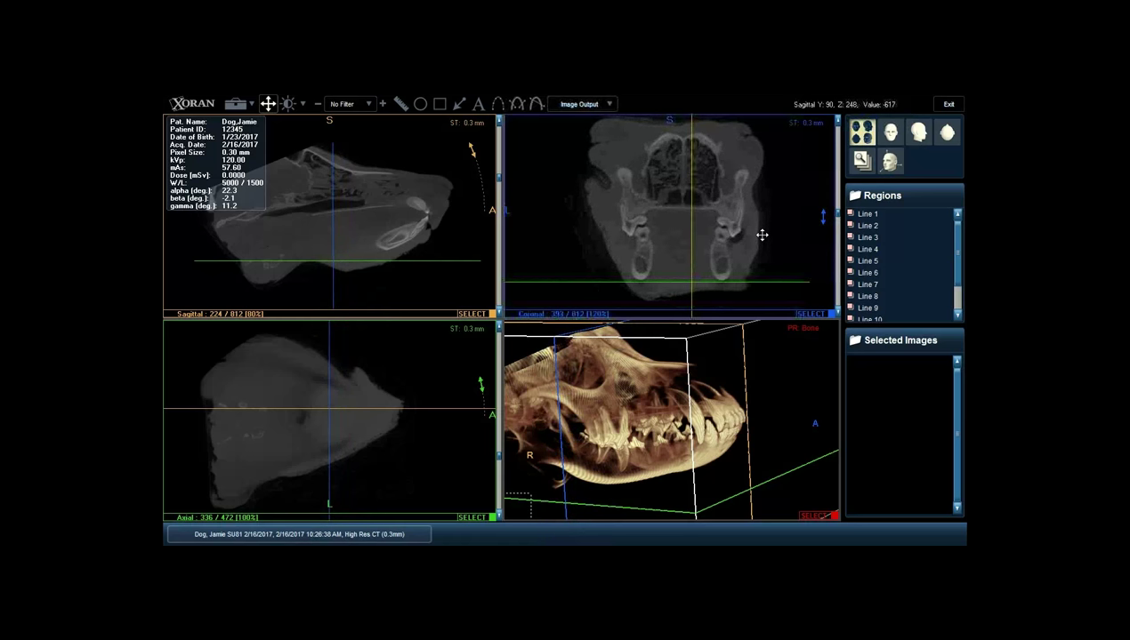
pyautogui.scroll(-6, 761, 234)
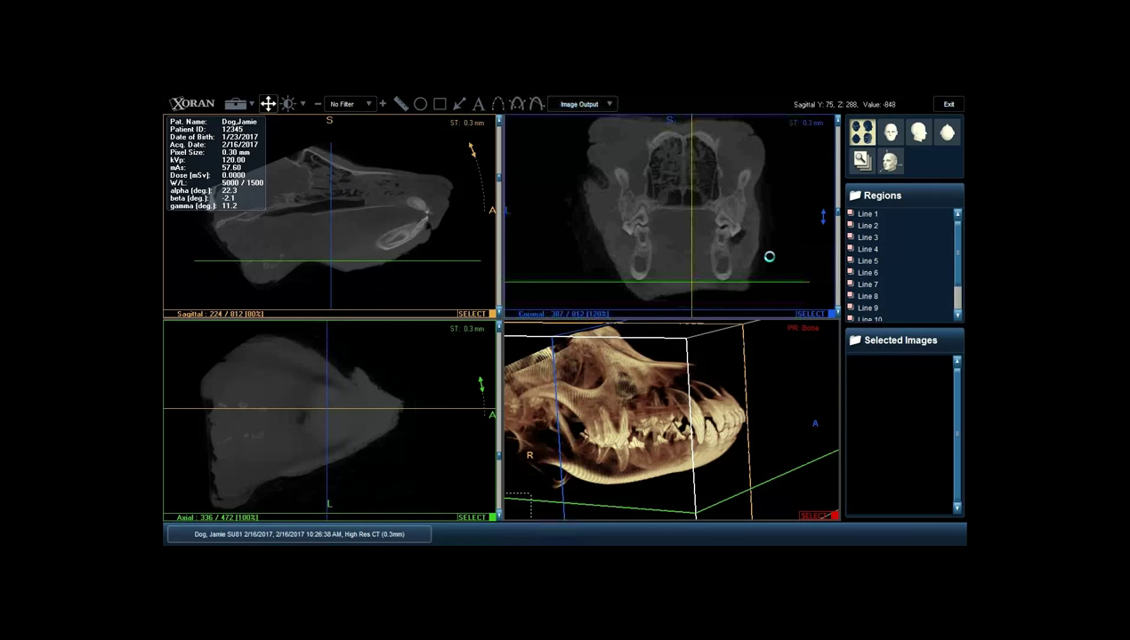
pyautogui.scroll(-1, 762, 257)
pyautogui.scroll(-2, 761, 257)
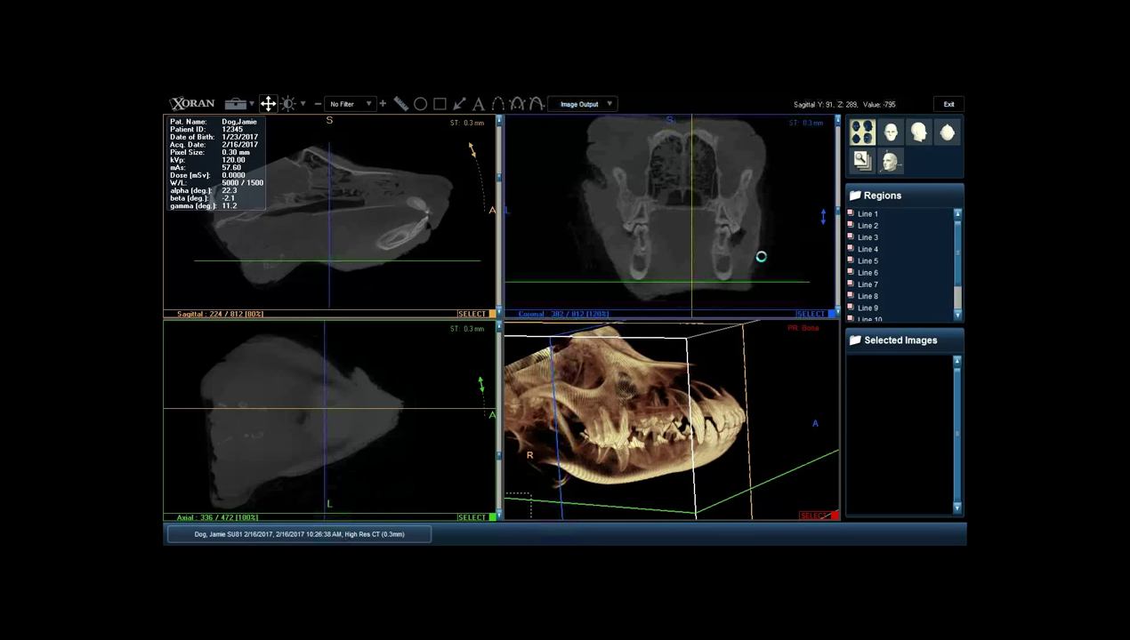
pyautogui.scroll(-7, 761, 257)
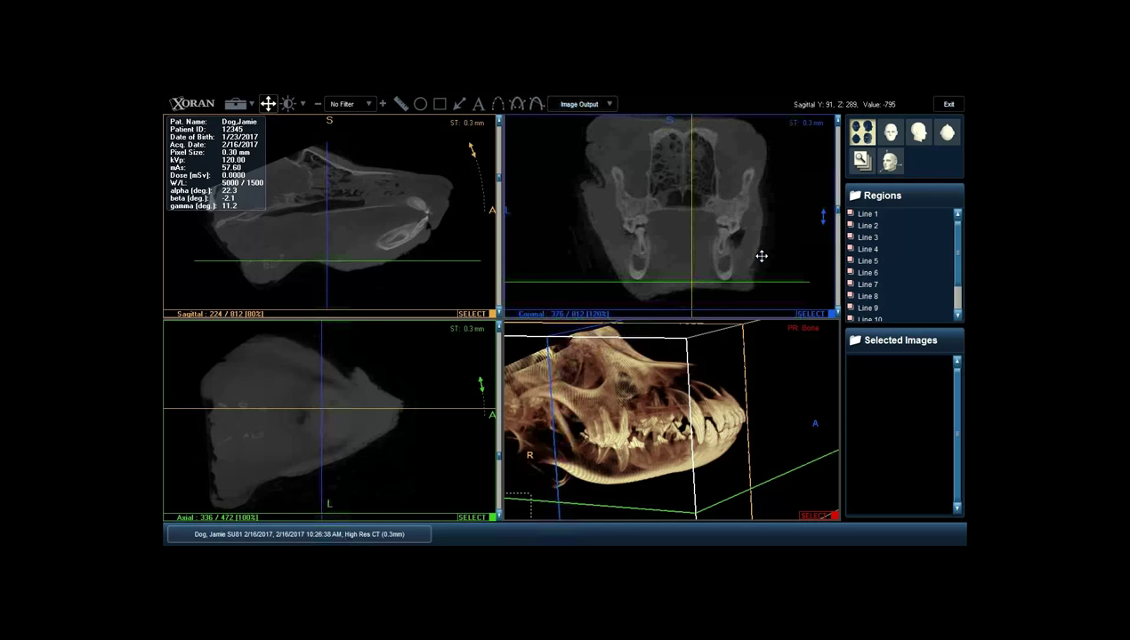
pyautogui.scroll(-5, 761, 257)
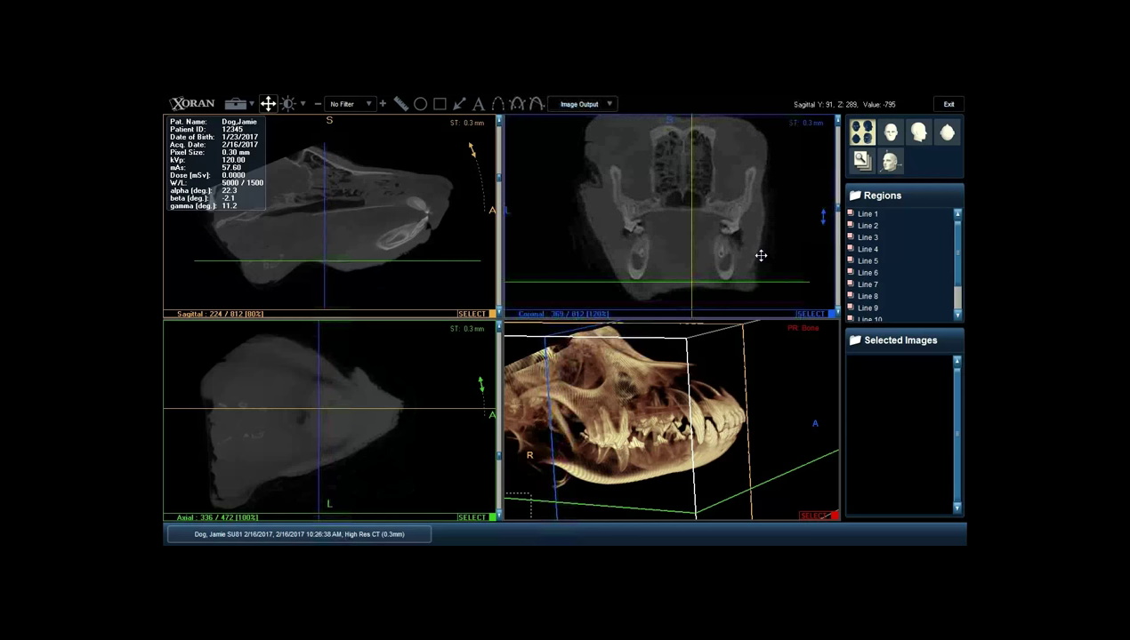
pyautogui.scroll(-6, 762, 256)
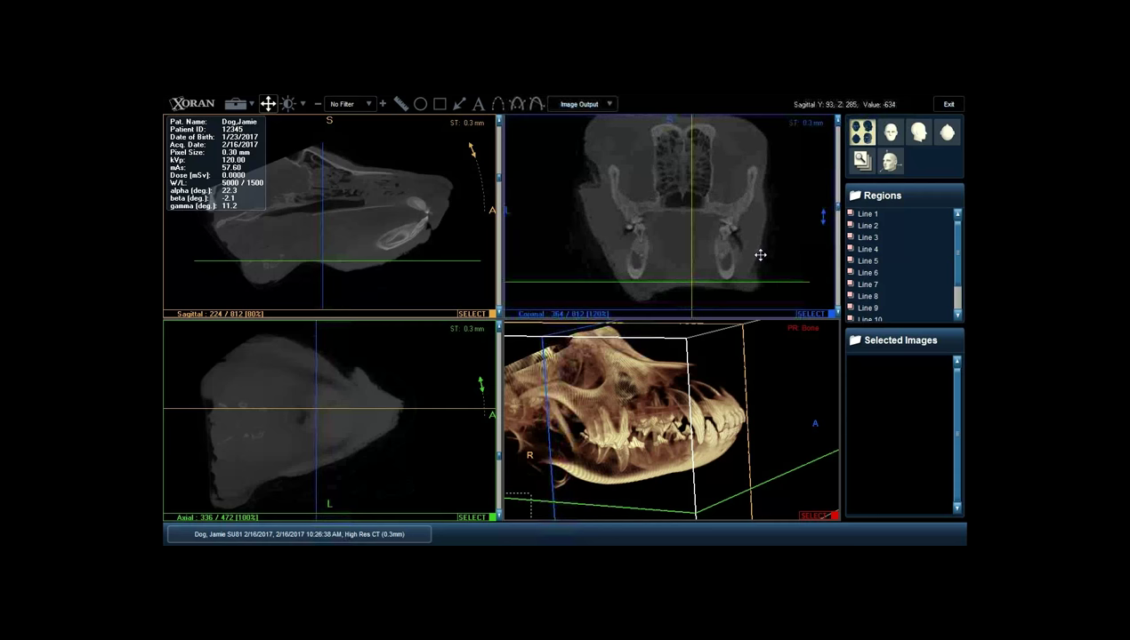
pyautogui.scroll(-5, 760, 256)
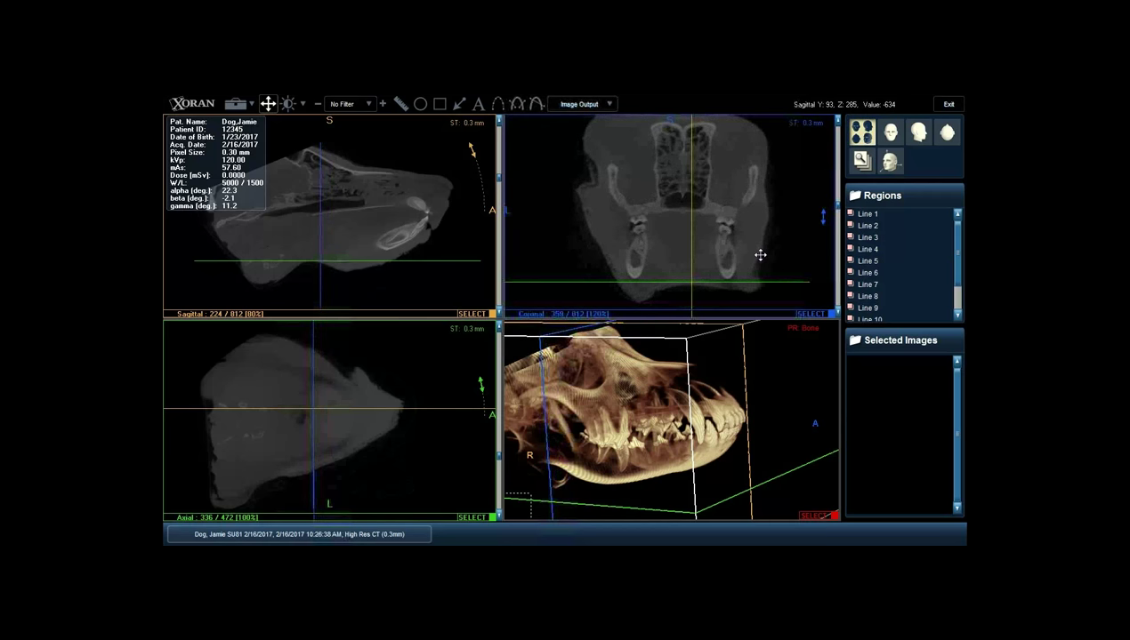
pyautogui.scroll(-5, 760, 255)
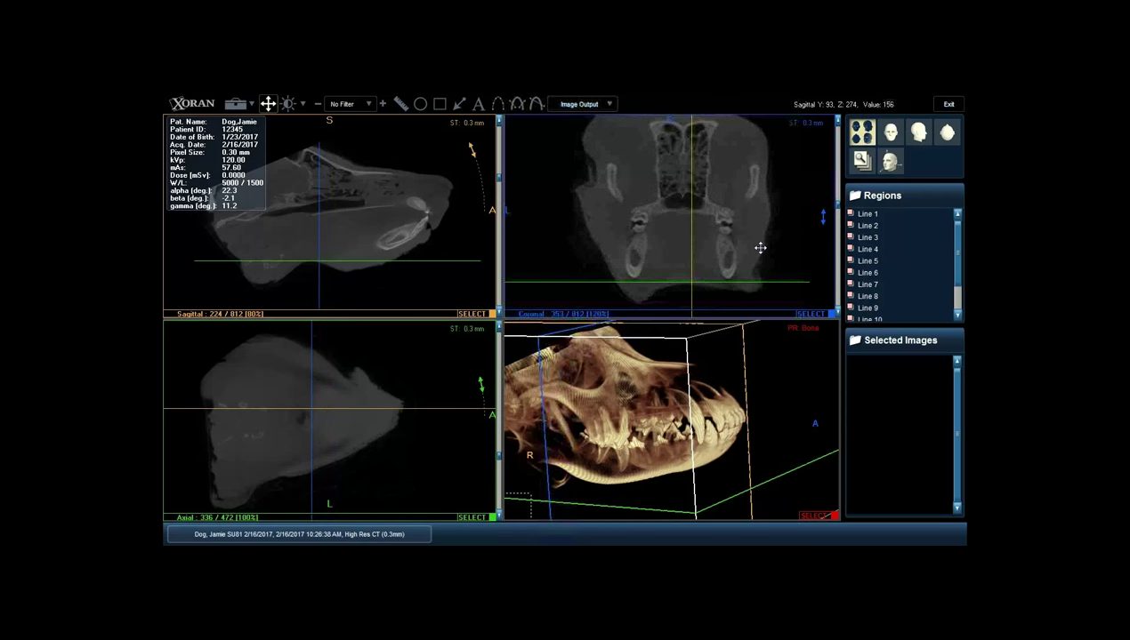
pyautogui.scroll(-4, 760, 245)
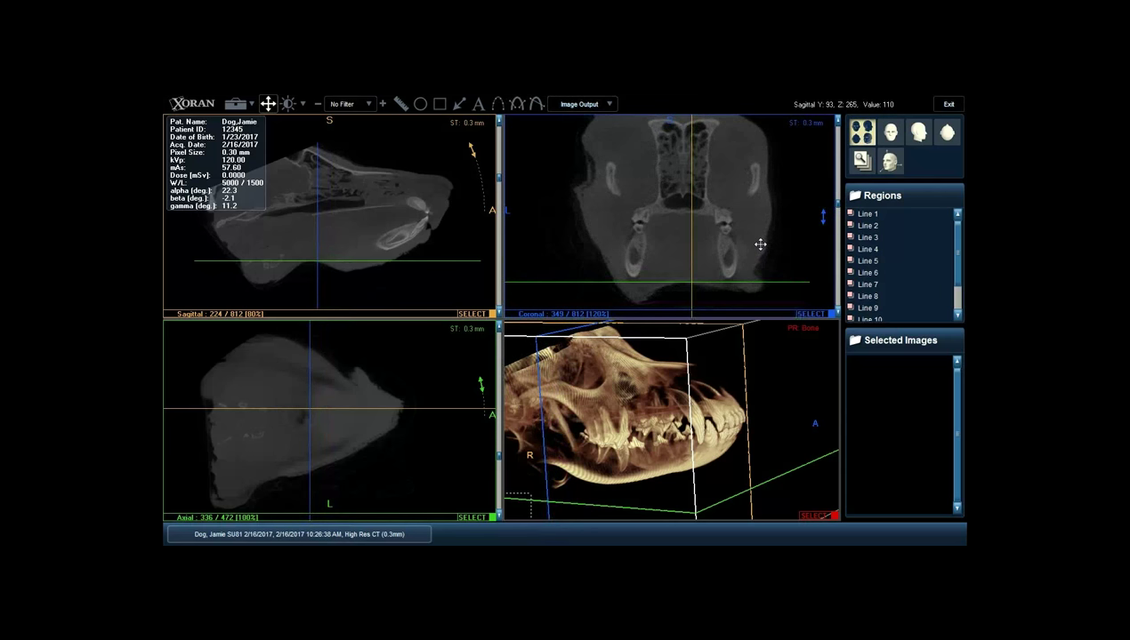
pyautogui.scroll(-2, 761, 245)
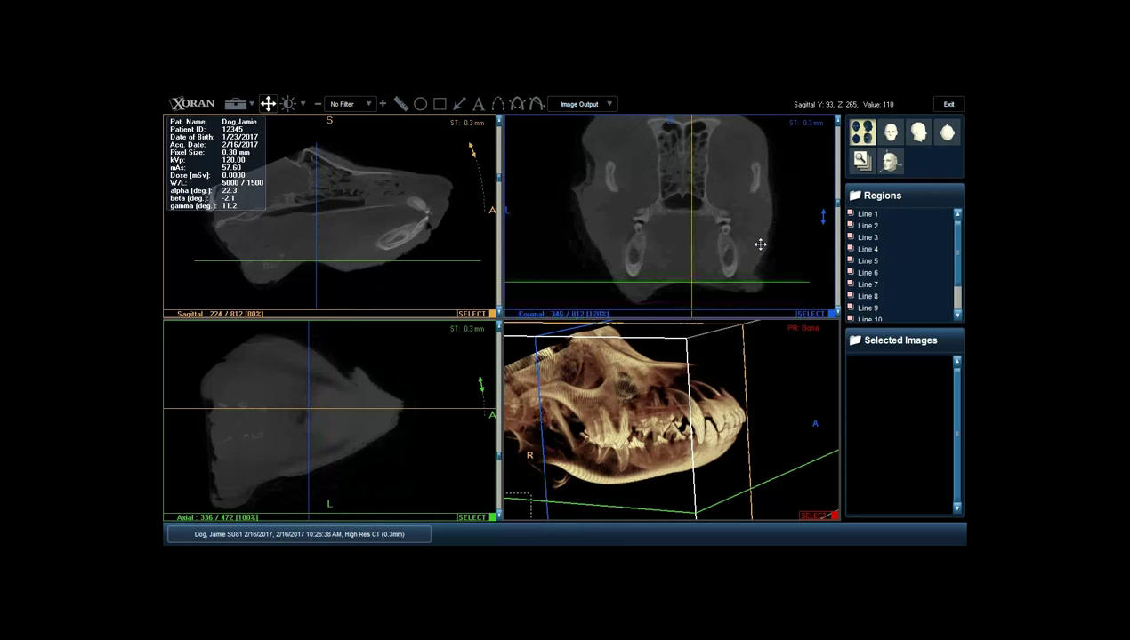
pyautogui.scroll(-2, 757, 244)
pyautogui.scroll(-1, 754, 244)
pyautogui.scroll(-1, 755, 244)
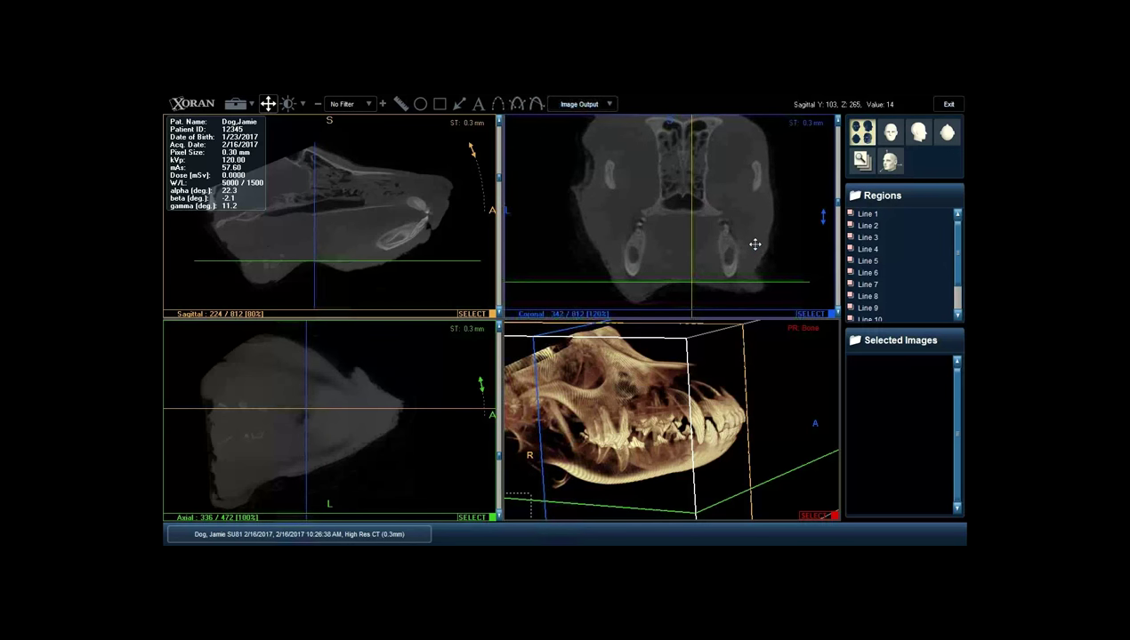
pyautogui.scroll(-6, 754, 249)
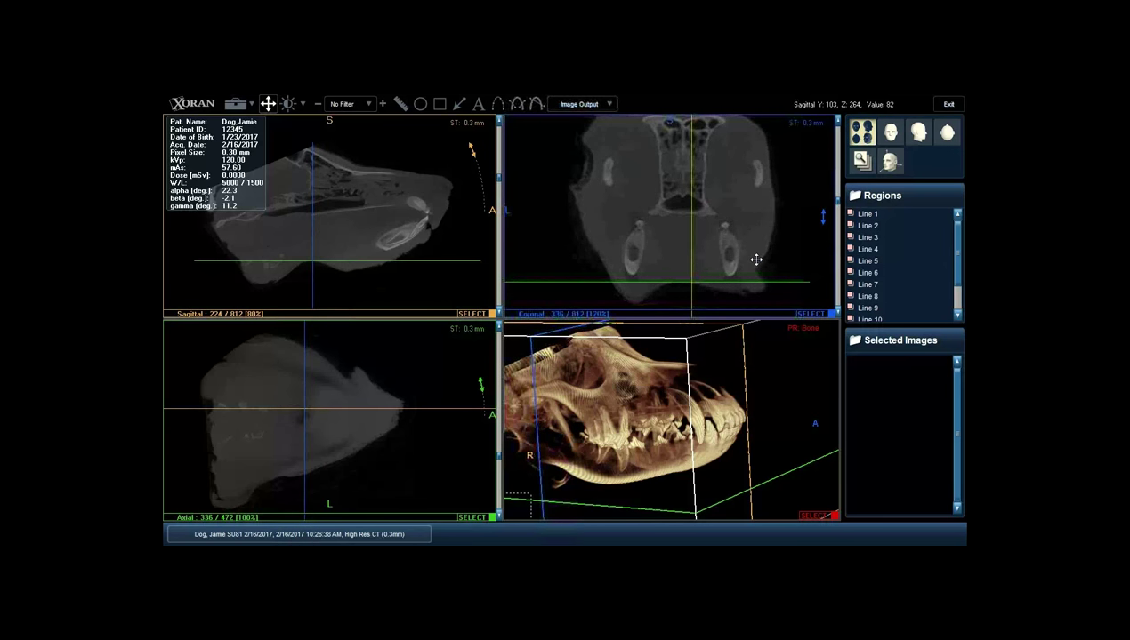
pyautogui.scroll(-3, 762, 249)
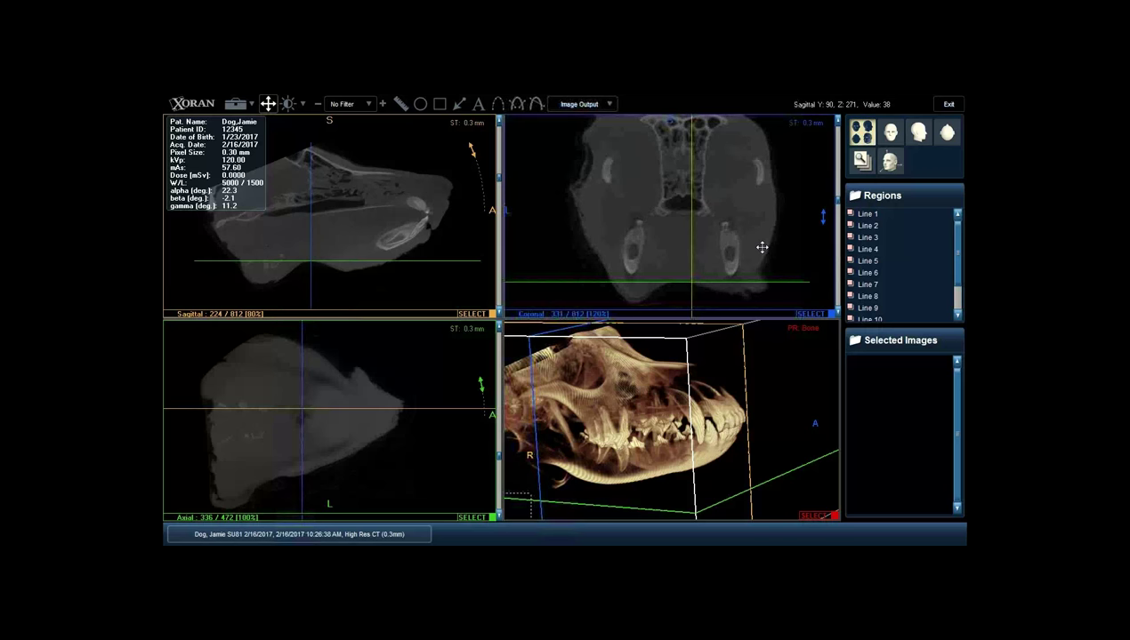
pyautogui.scroll(-1, 761, 247)
pyautogui.scroll(-2, 761, 247)
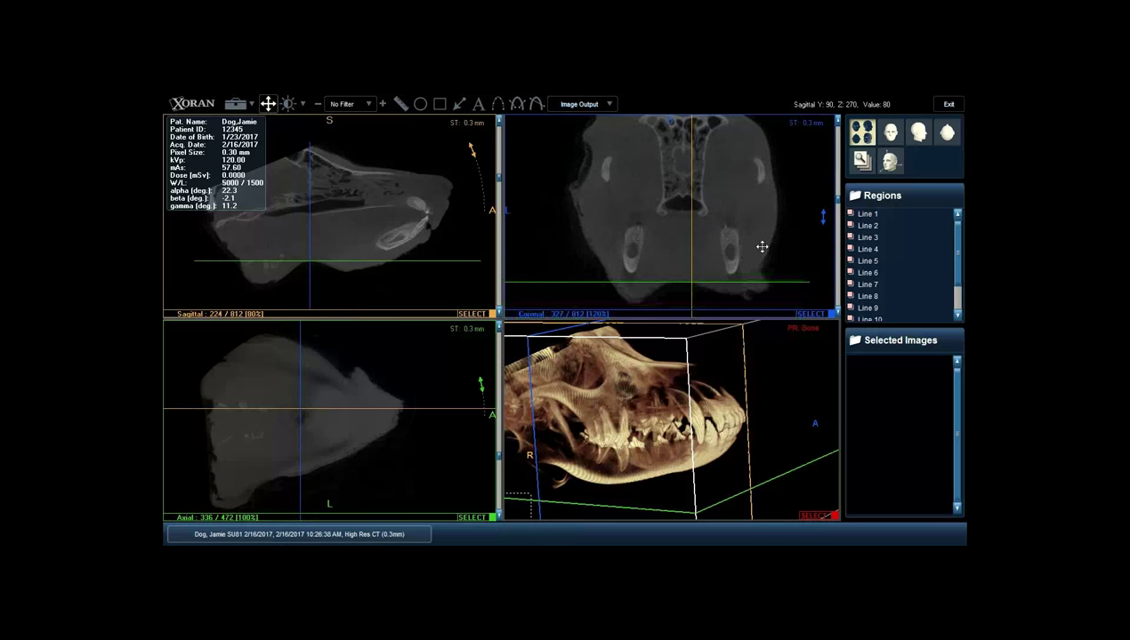
pyautogui.scroll(1, 761, 247)
pyautogui.scroll(2, 761, 247)
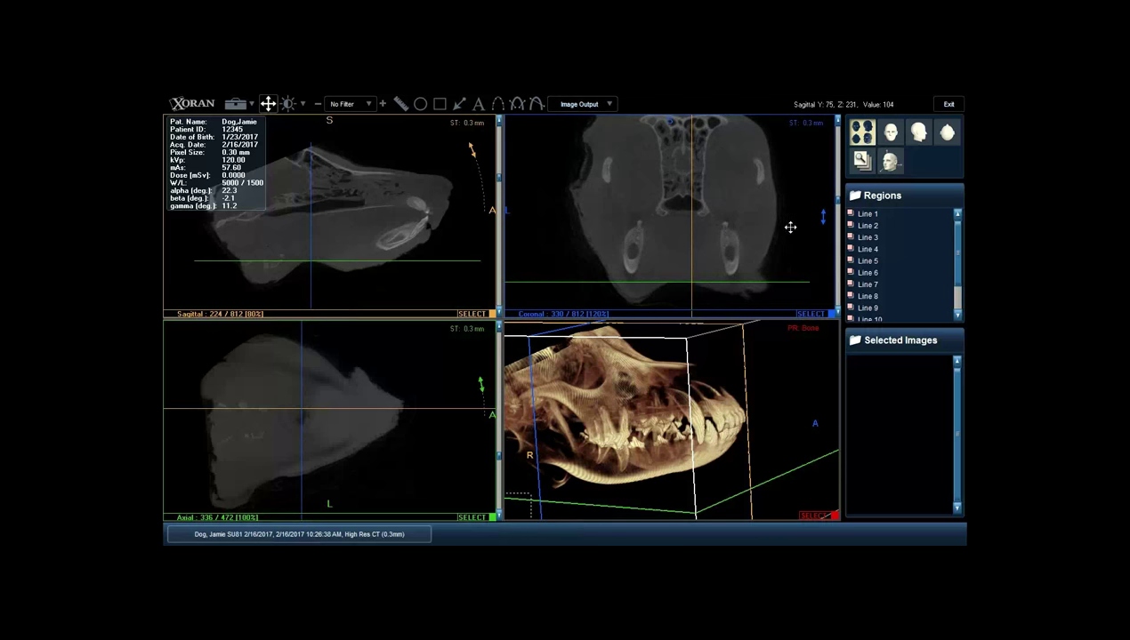
pyautogui.scroll(-2, 790, 227)
pyautogui.scroll(-6, 790, 227)
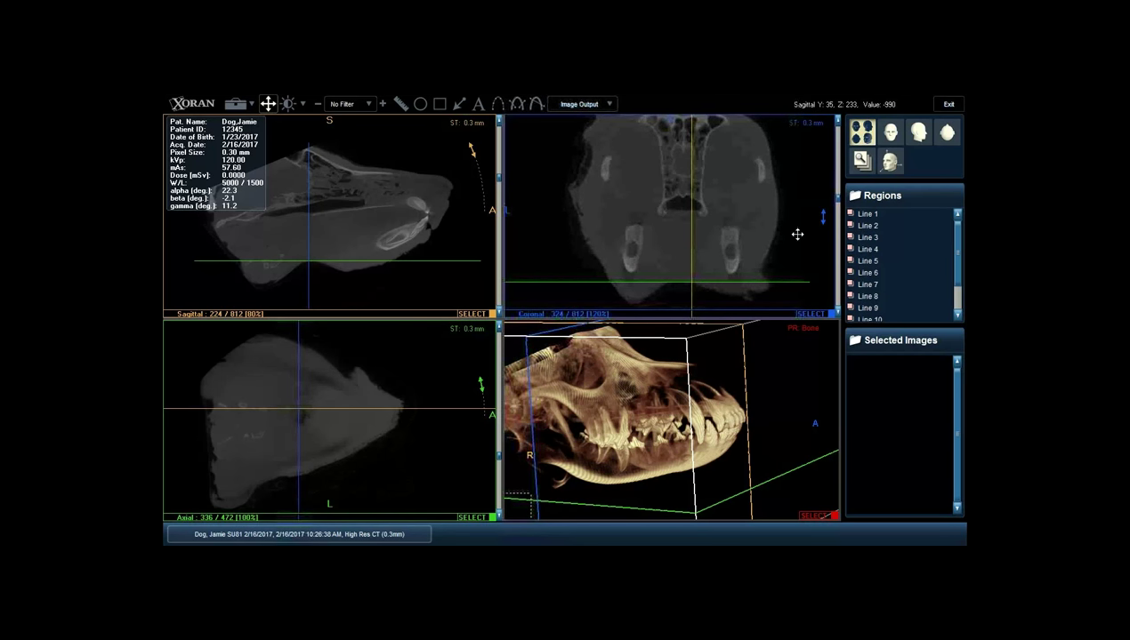
pyautogui.scroll(-6, 797, 240)
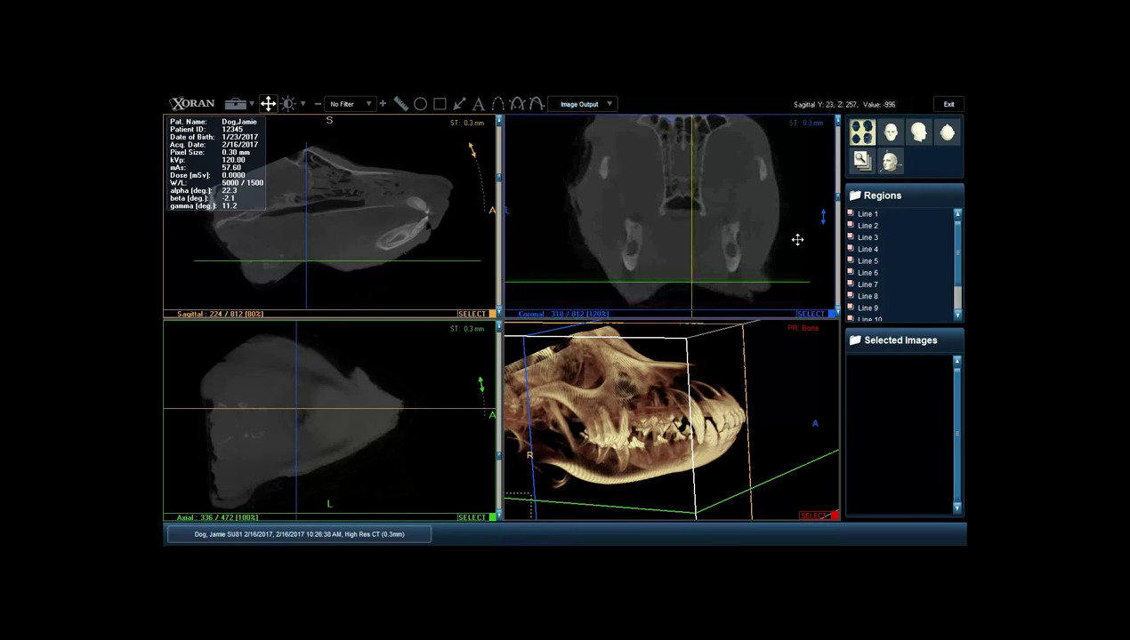
pyautogui.scroll(-1, 797, 239)
pyautogui.scroll(-7, 797, 240)
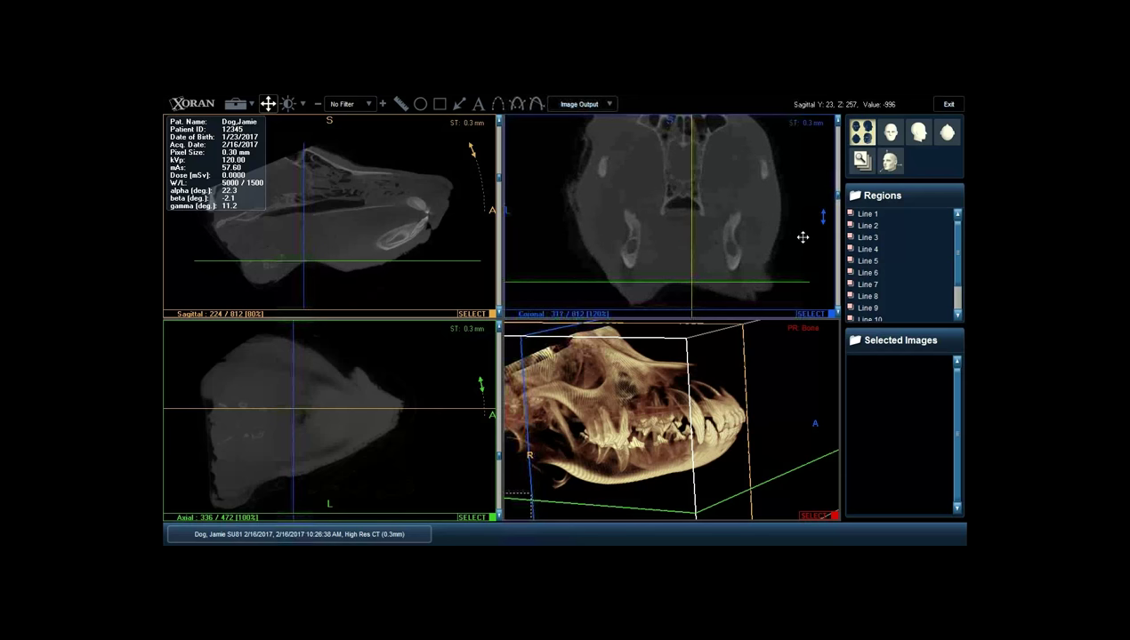
pyautogui.scroll(-6, 813, 232)
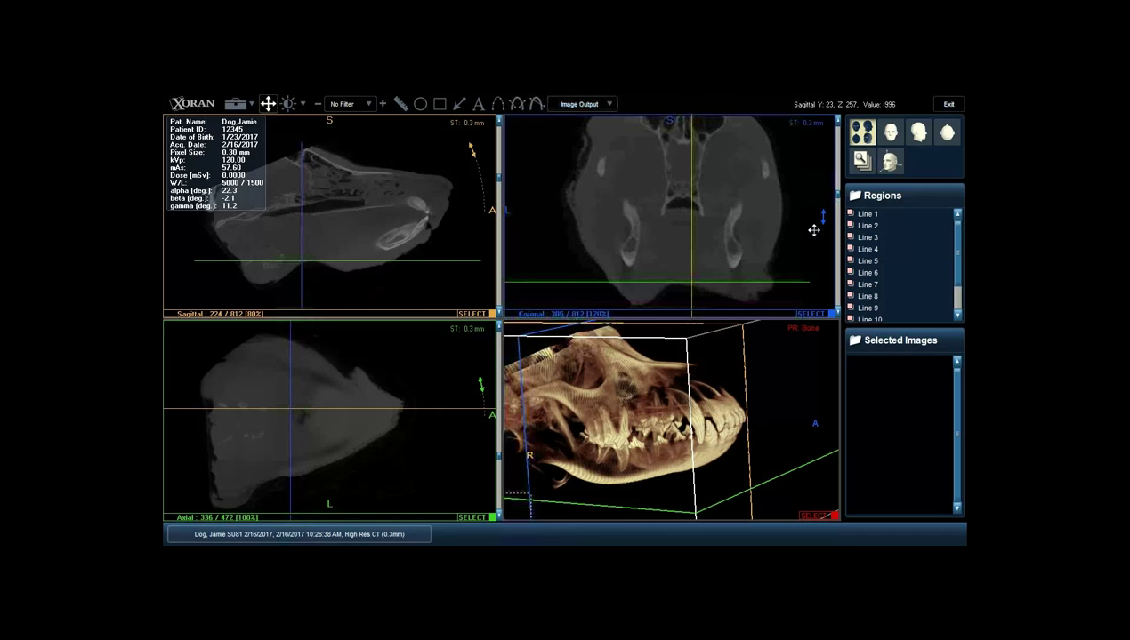
pyautogui.scroll(-2, 812, 232)
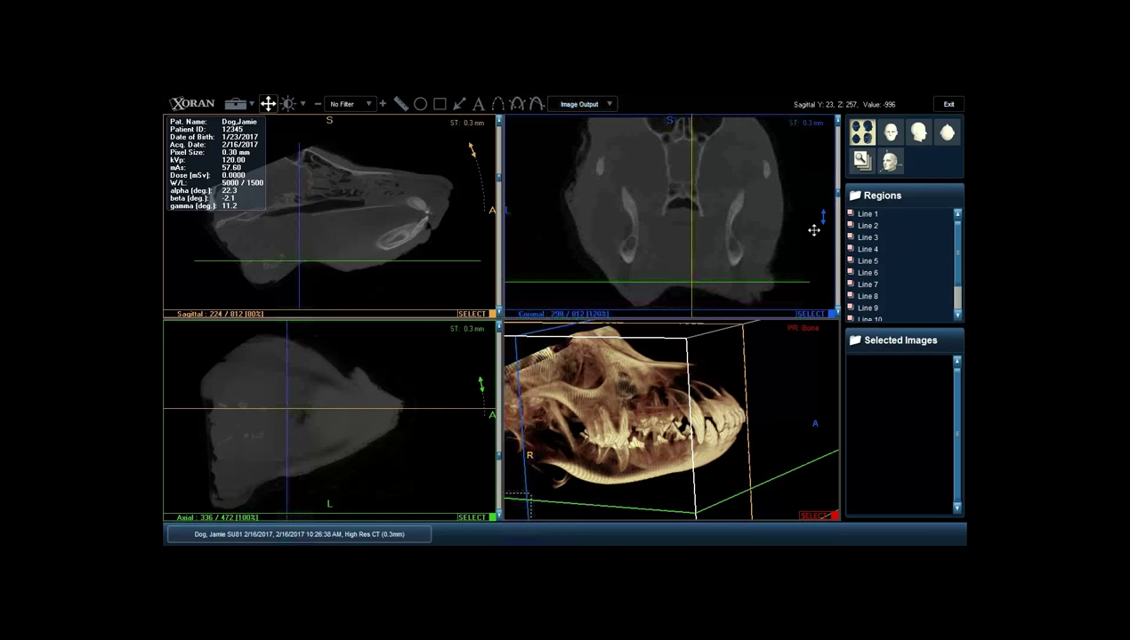
pyautogui.scroll(-5, 812, 231)
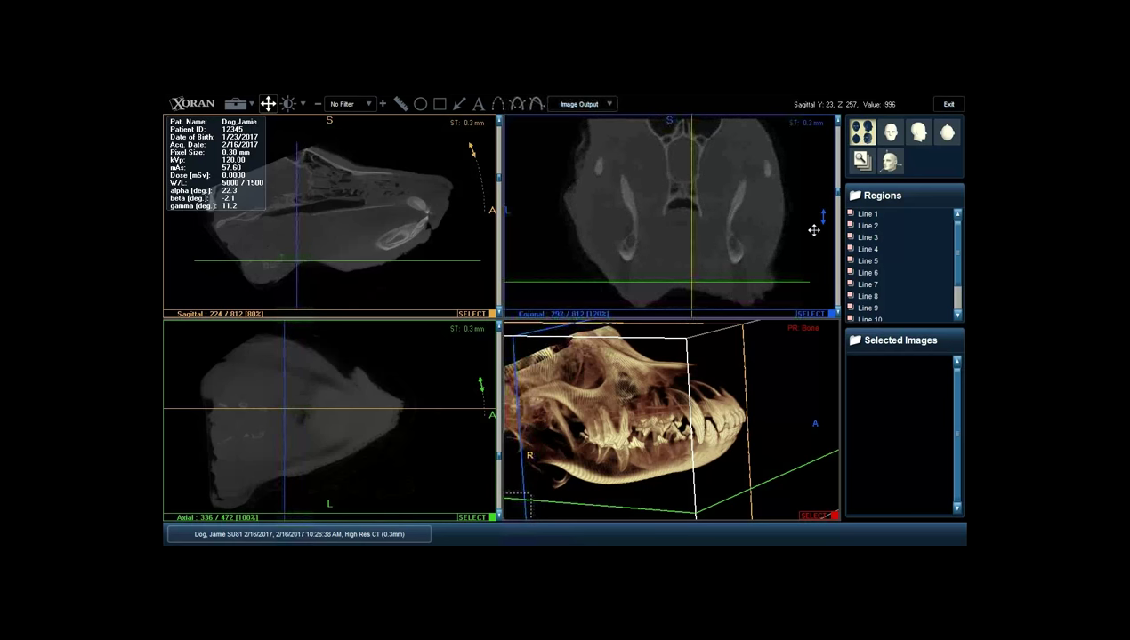
pyautogui.scroll(-4, 810, 228)
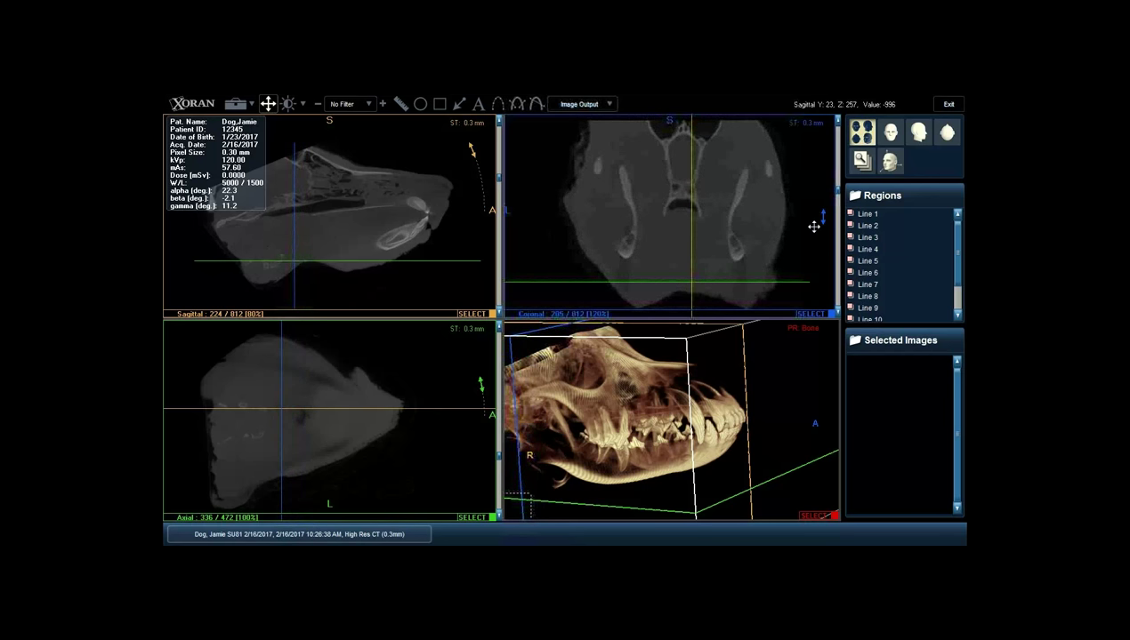
pyautogui.scroll(-3, 797, 231)
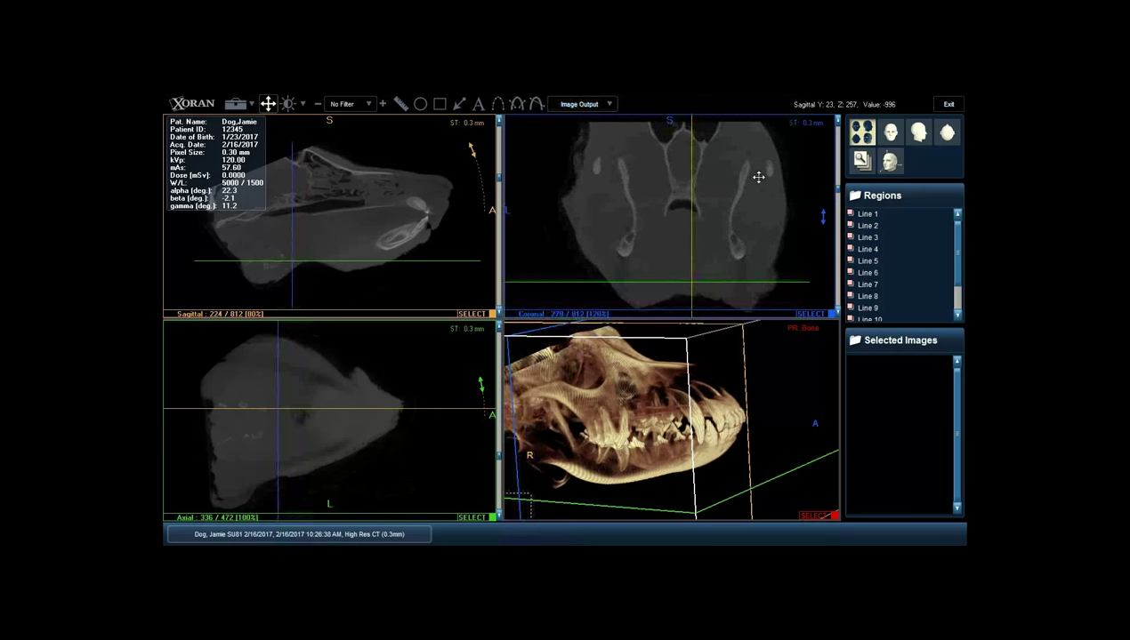
pyautogui.keyDown('ctrl'); pyautogui.scroll(-1, 748, 192); pyautogui.keyUp('ctrl')
pyautogui.scroll(-6, 747, 192)
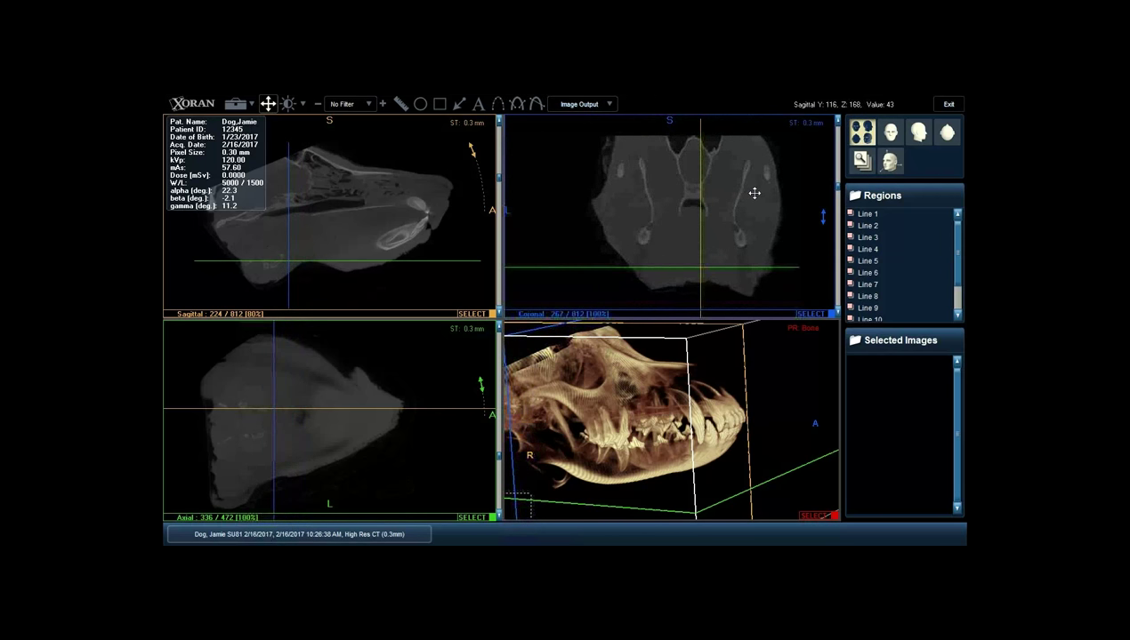
pyautogui.scroll(-7, 754, 193)
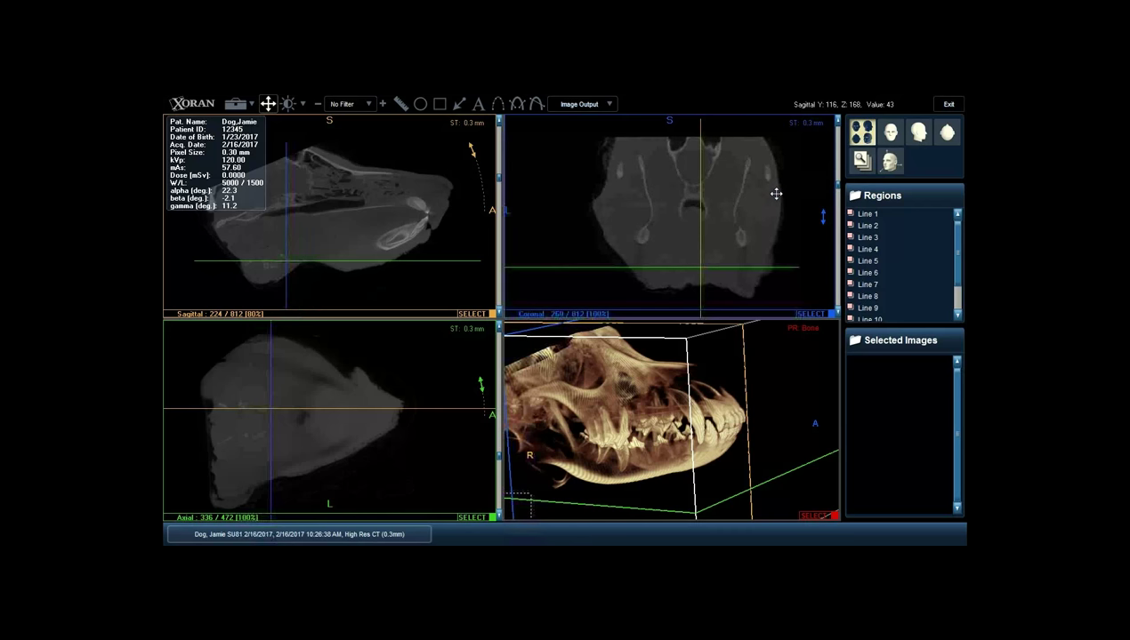
pyautogui.scroll(-6, 776, 194)
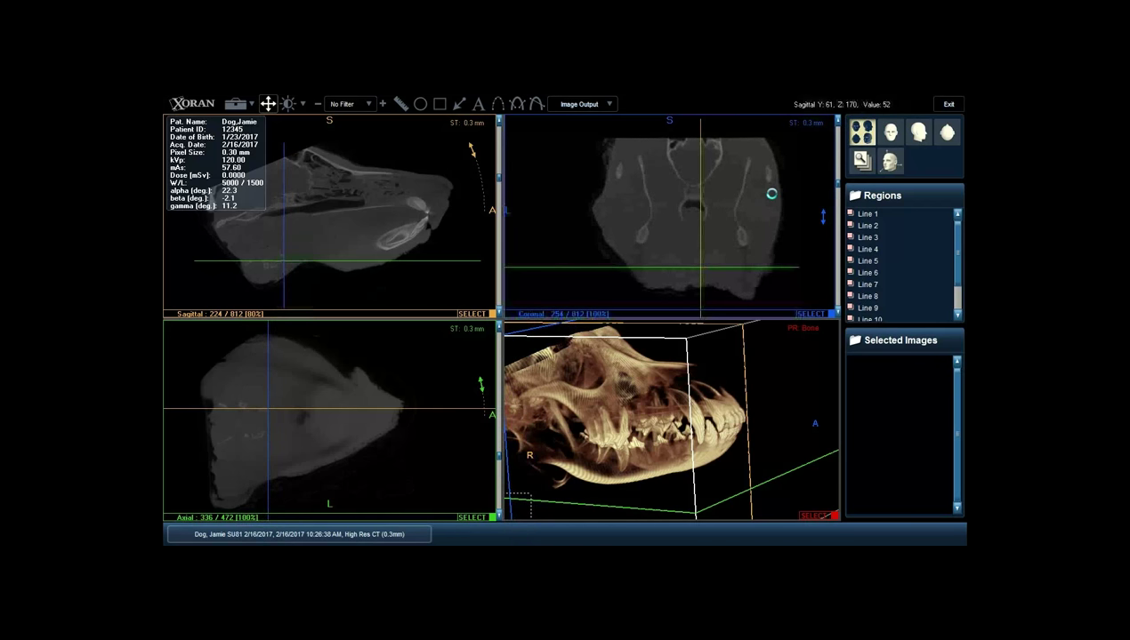
pyautogui.scroll(-3, 771, 193)
pyautogui.scroll(-2, 772, 193)
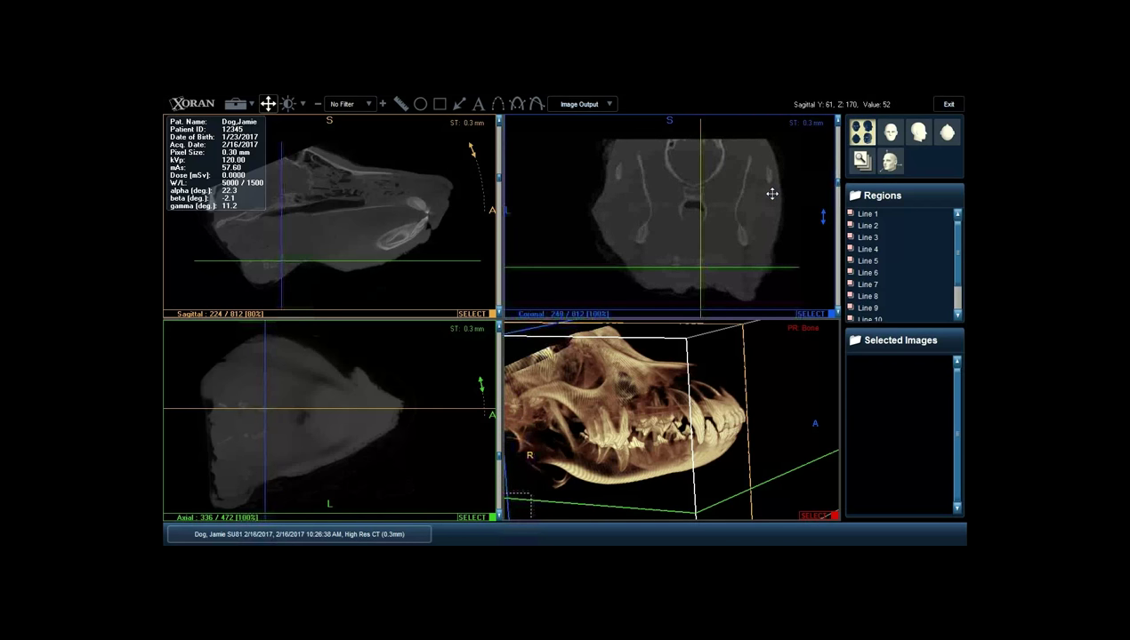
pyautogui.scroll(-2, 772, 195)
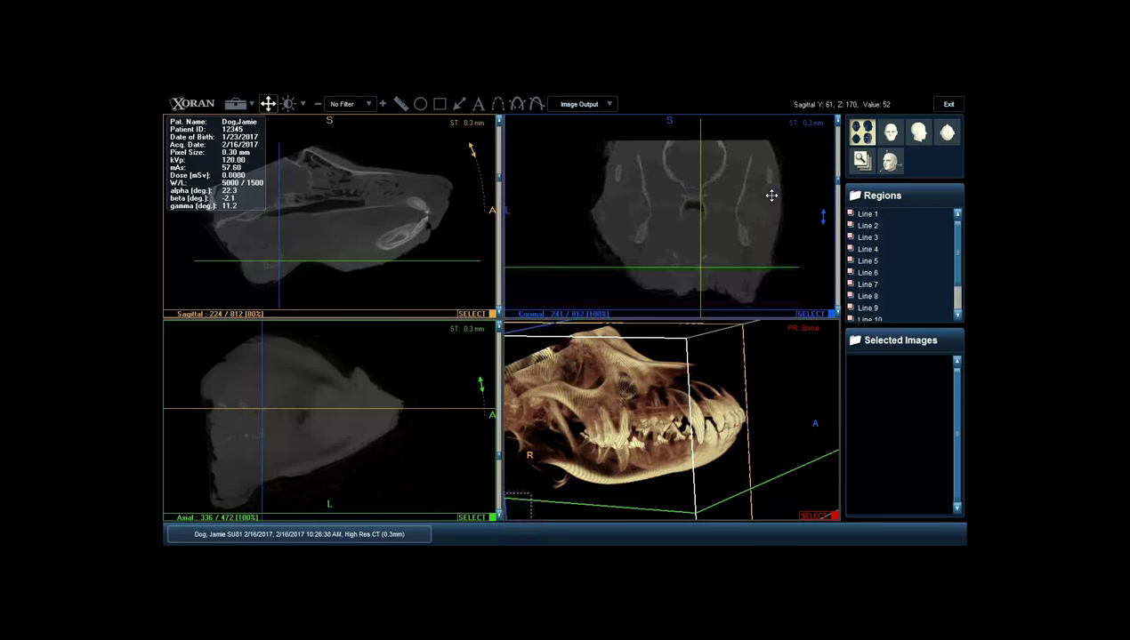
pyautogui.scroll(-3, 771, 195)
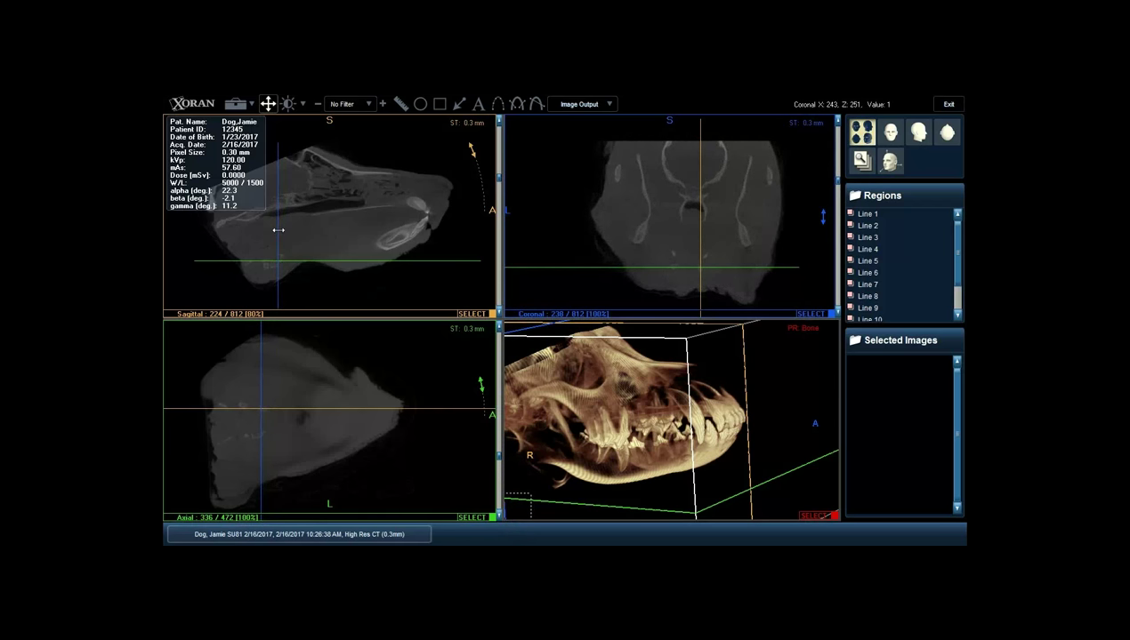
# Move the coronal slice back to 207 via the sagittal pane's line, then settle on slice 179.
pyautogui.moveTo(276, 229); pyautogui.dragTo(262, 228)
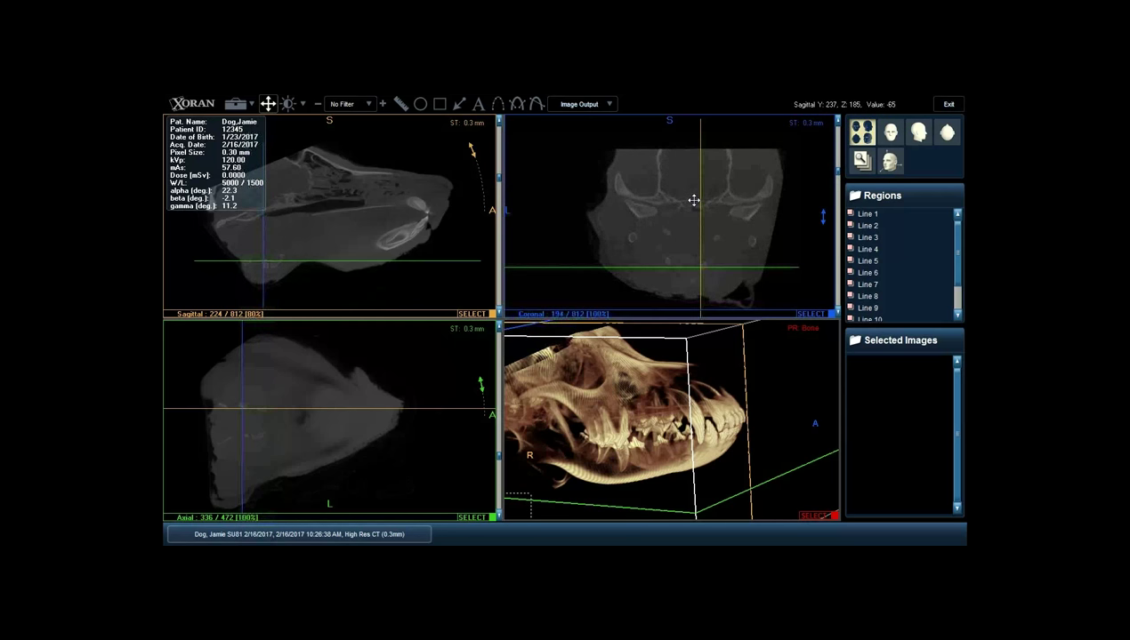
pyautogui.scroll(-4, 694, 200)
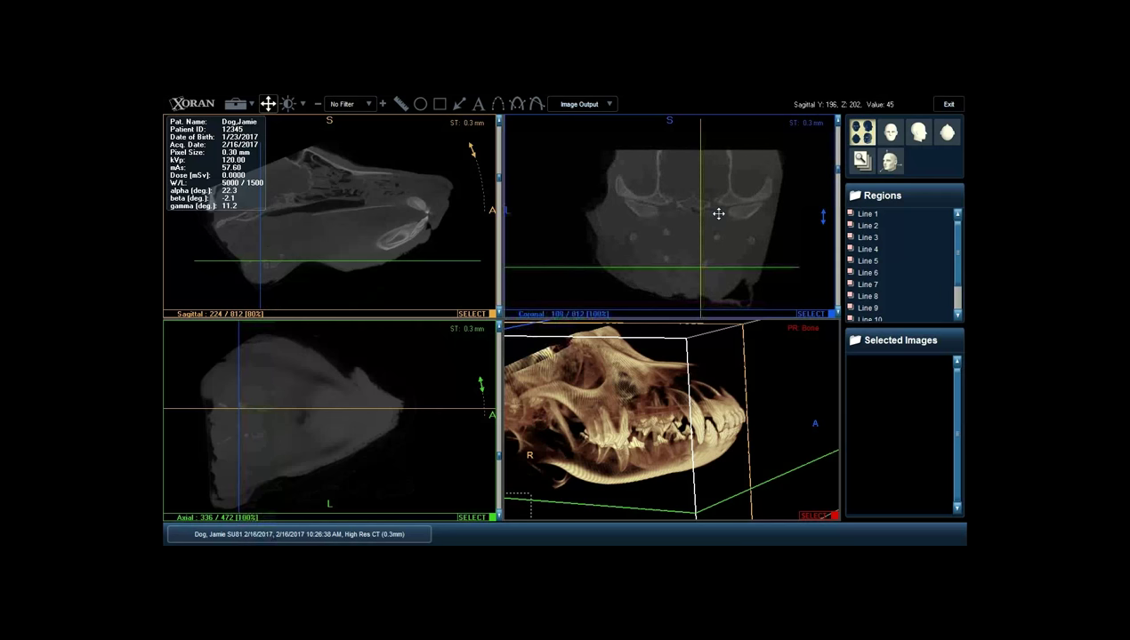
pyautogui.scroll(-7, 718, 213)
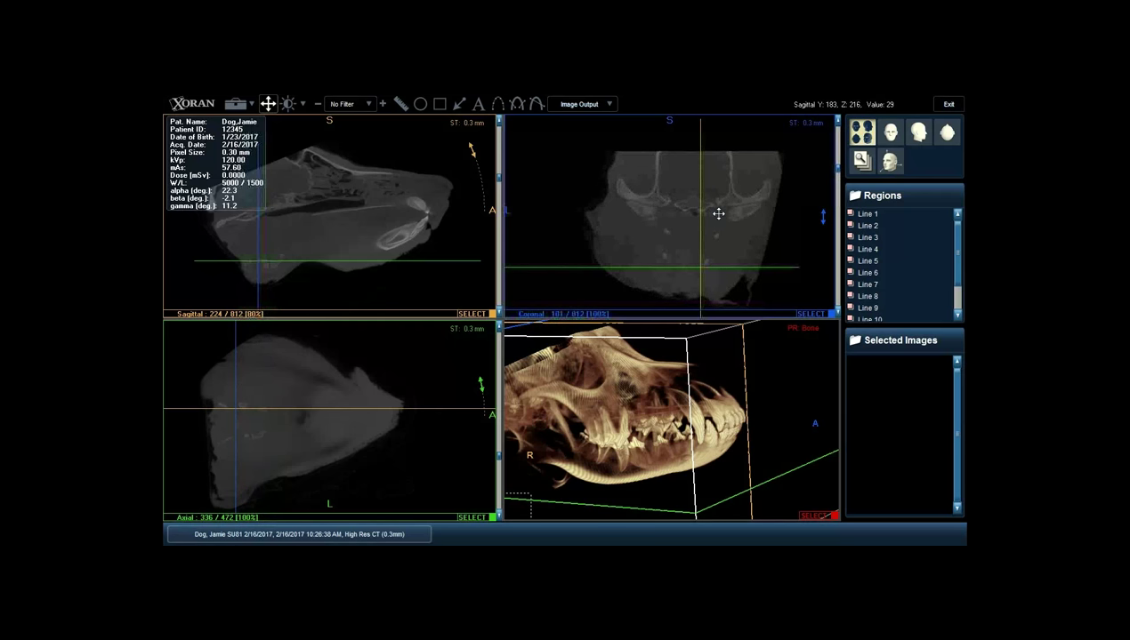
pyautogui.scroll(-2, 718, 214)
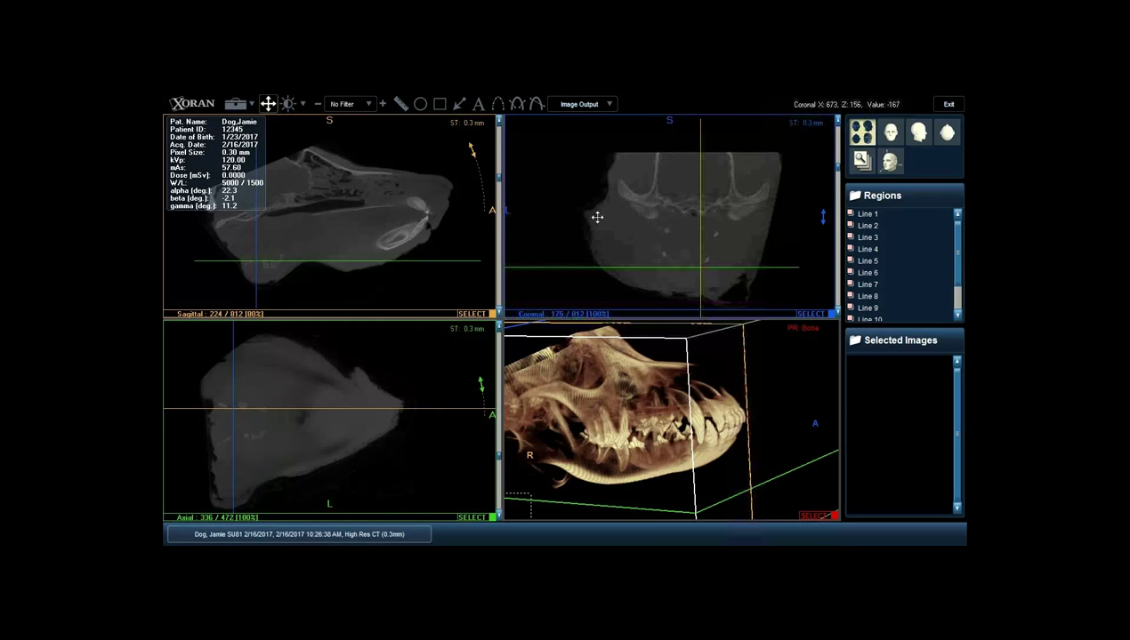
pyautogui.scroll(4, 635, 230)
pyautogui.scroll(2, 401, 221)
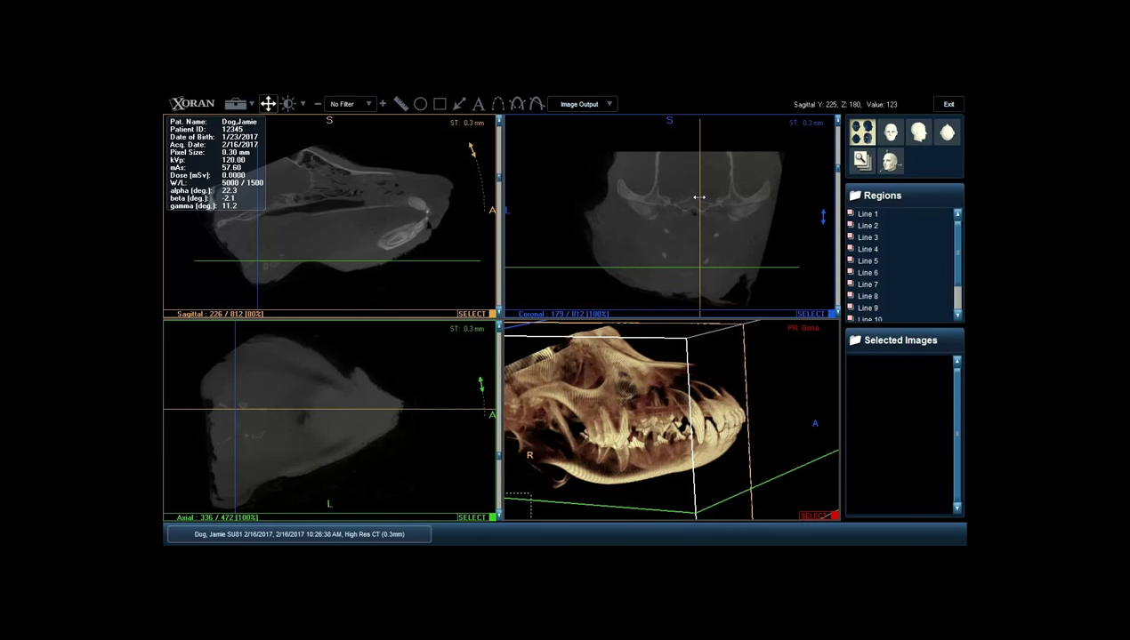
# Sweep the sagittal slice from 226 to 154, then 80, then across the teeth to 420.
pyautogui.moveTo(706, 197); pyautogui.dragTo(768, 186)
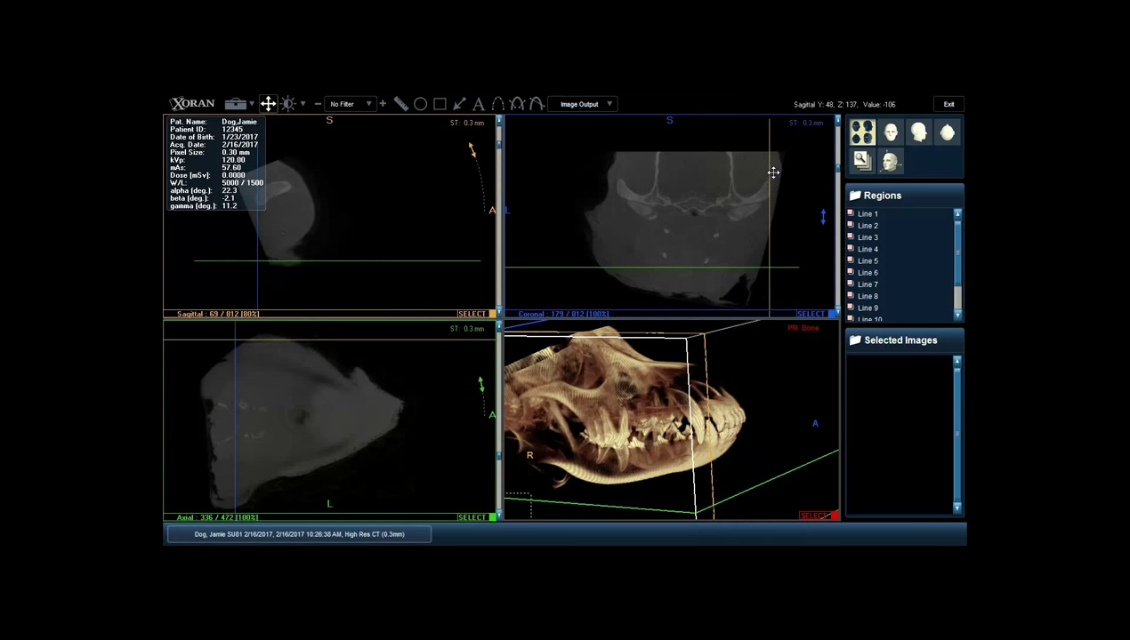
pyautogui.moveTo(767, 166); pyautogui.dragTo(727, 147)
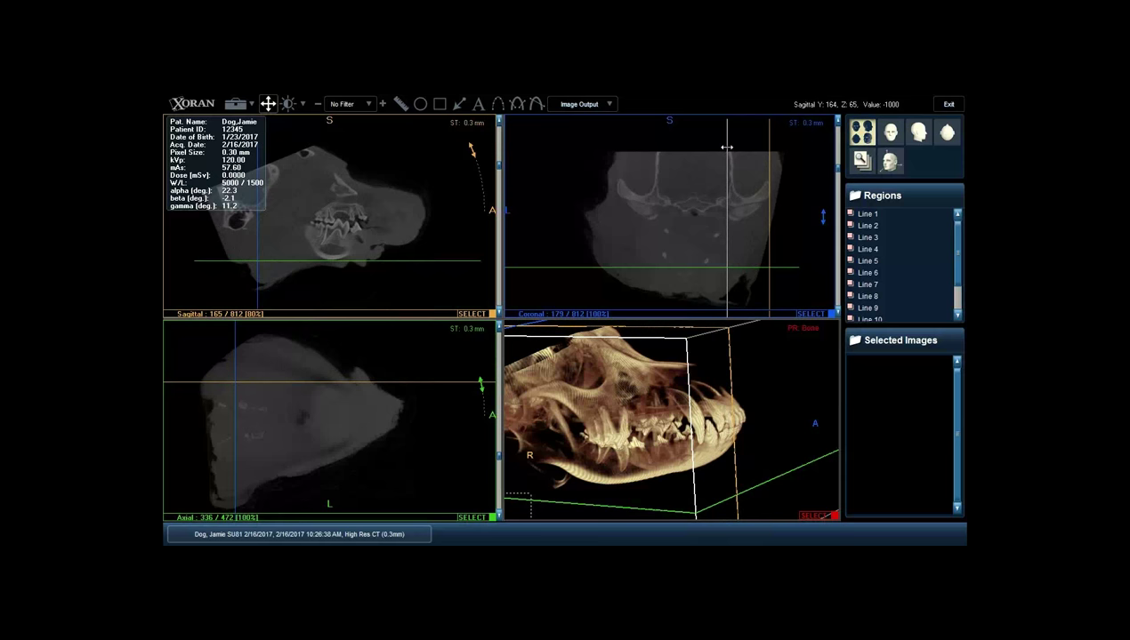
pyautogui.moveTo(724, 135); pyautogui.dragTo(609, 156)
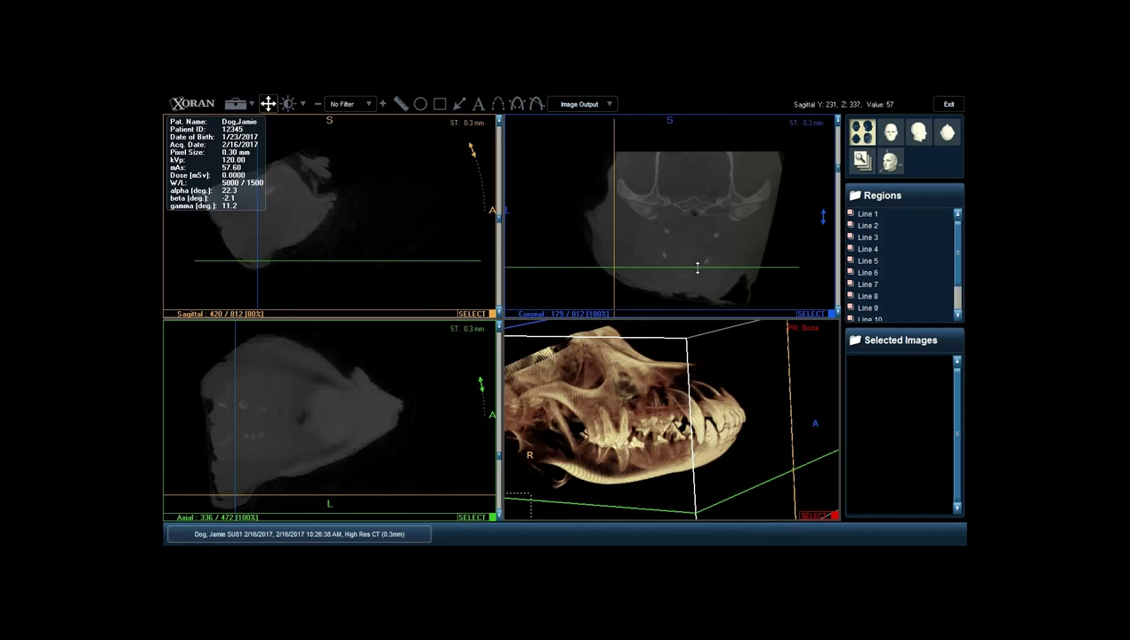
# Move the axial slice through the lower jaw, zoom the coronal pane to 120%, and settle on axial slice 208.
pyautogui.moveTo(697, 267); pyautogui.dragTo(709, 232)
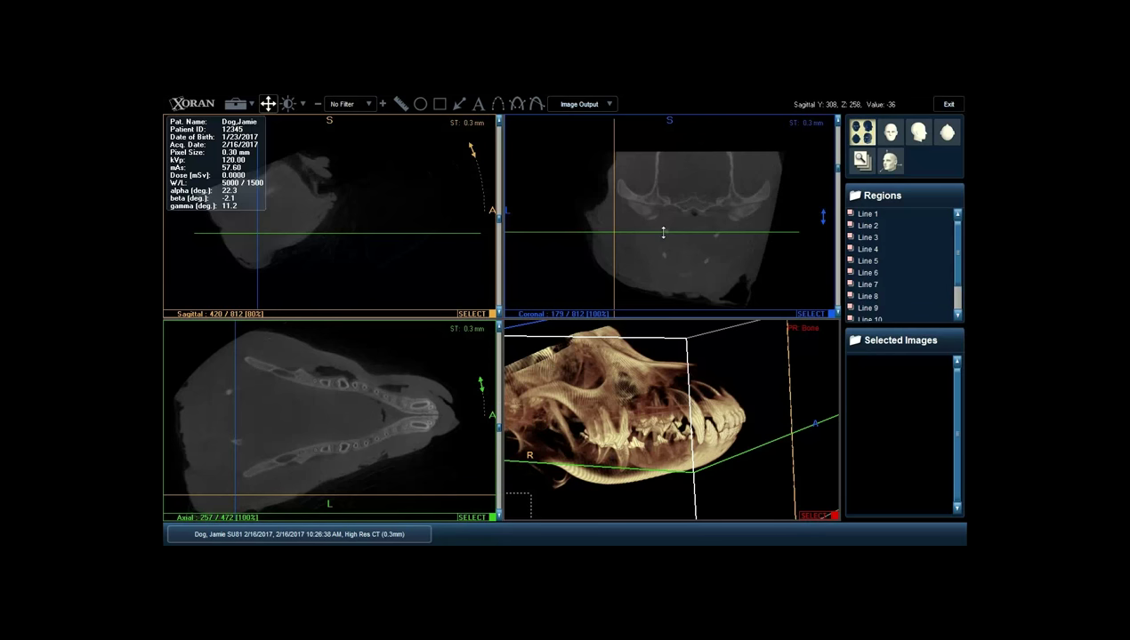
pyautogui.moveTo(662, 232); pyautogui.dragTo(667, 251)
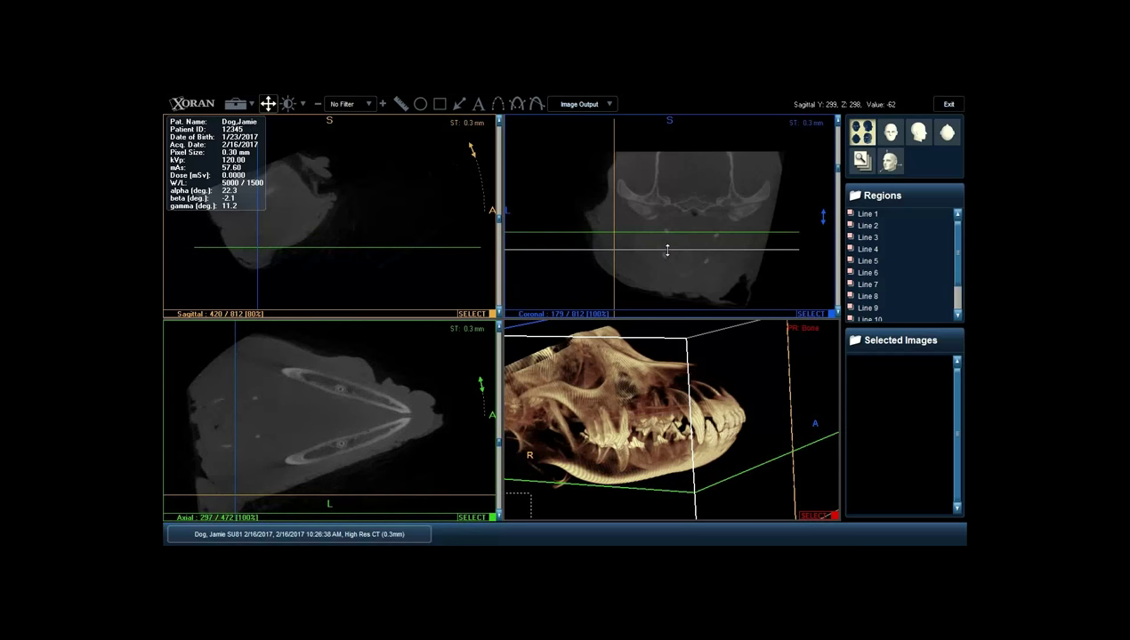
pyautogui.moveTo(667, 251); pyautogui.dragTo(668, 252)
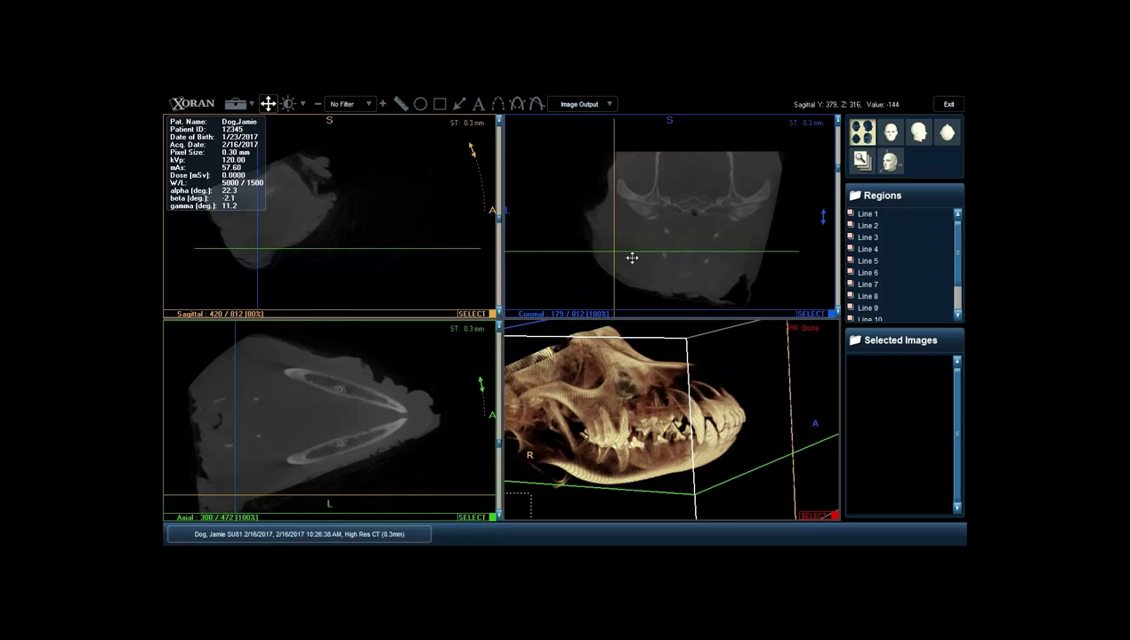
pyautogui.scroll(2, 647, 250)
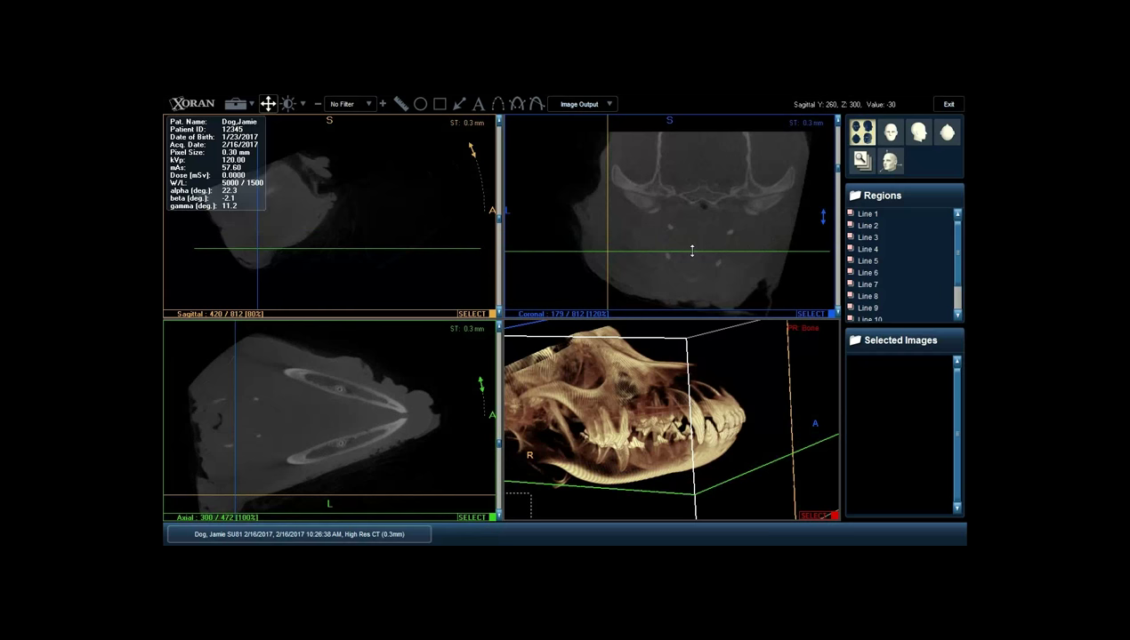
pyautogui.moveTo(693, 247); pyautogui.dragTo(696, 218)
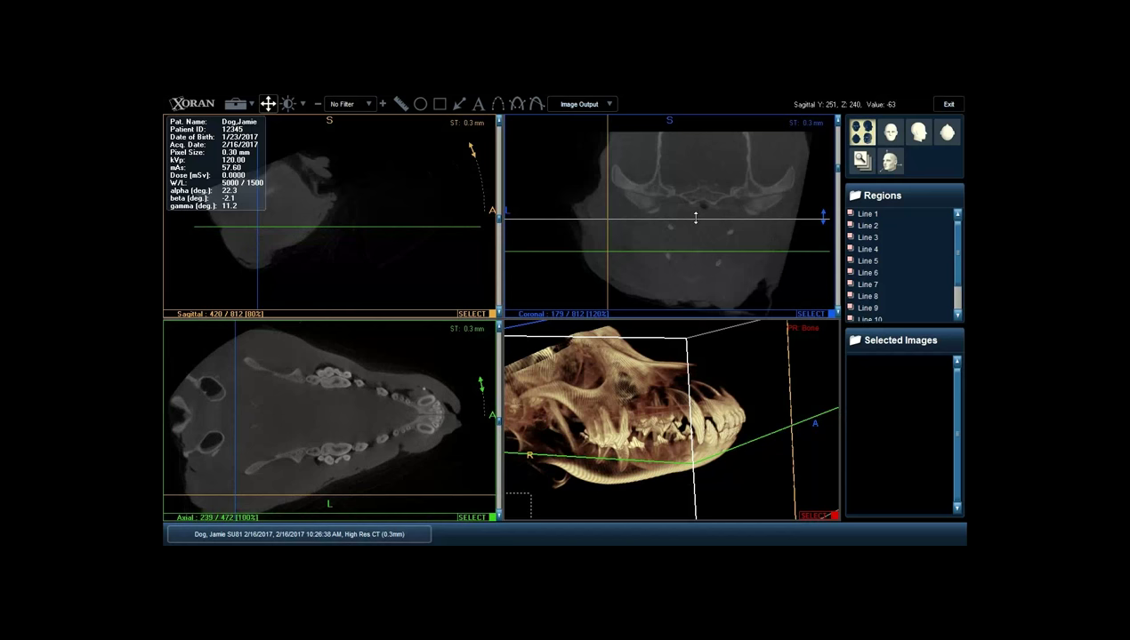
pyautogui.moveTo(696, 218); pyautogui.dragTo(697, 202)
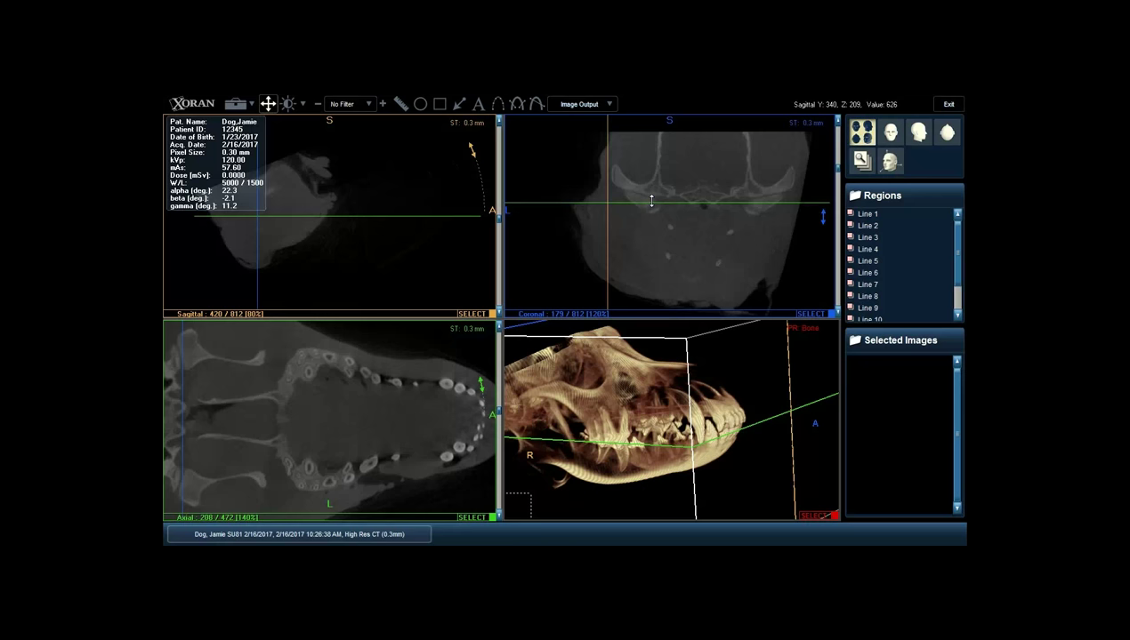
# Raise the axial slice to 70 of 472 and rotate the 3-D skull to a side view of the teeth.
pyautogui.moveTo(651, 201); pyautogui.dragTo(671, 120)
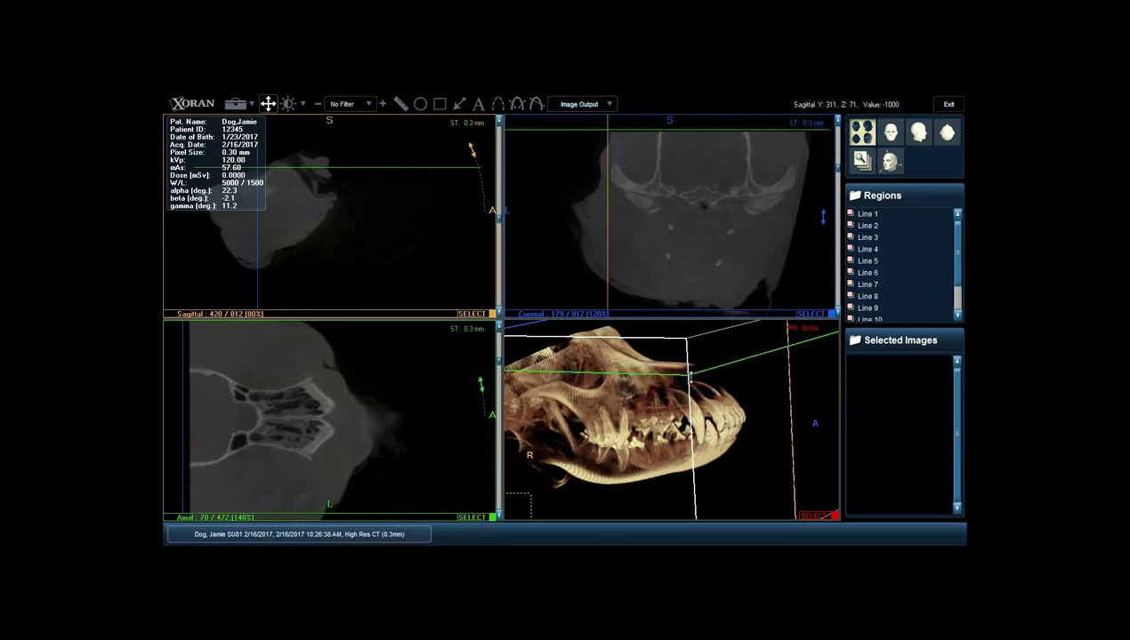
pyautogui.moveTo(690, 418); pyautogui.dragTo(607, 406)
pyautogui.moveTo(683, 417); pyautogui.dragTo(734, 411)
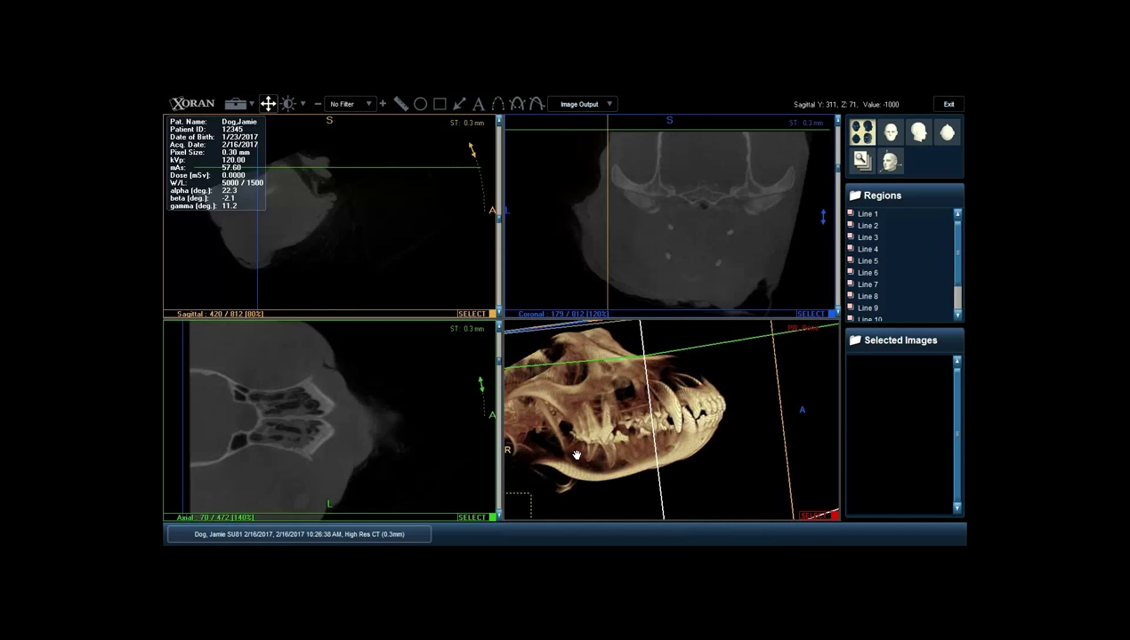
pyautogui.moveTo(618, 451); pyautogui.dragTo(711, 425)
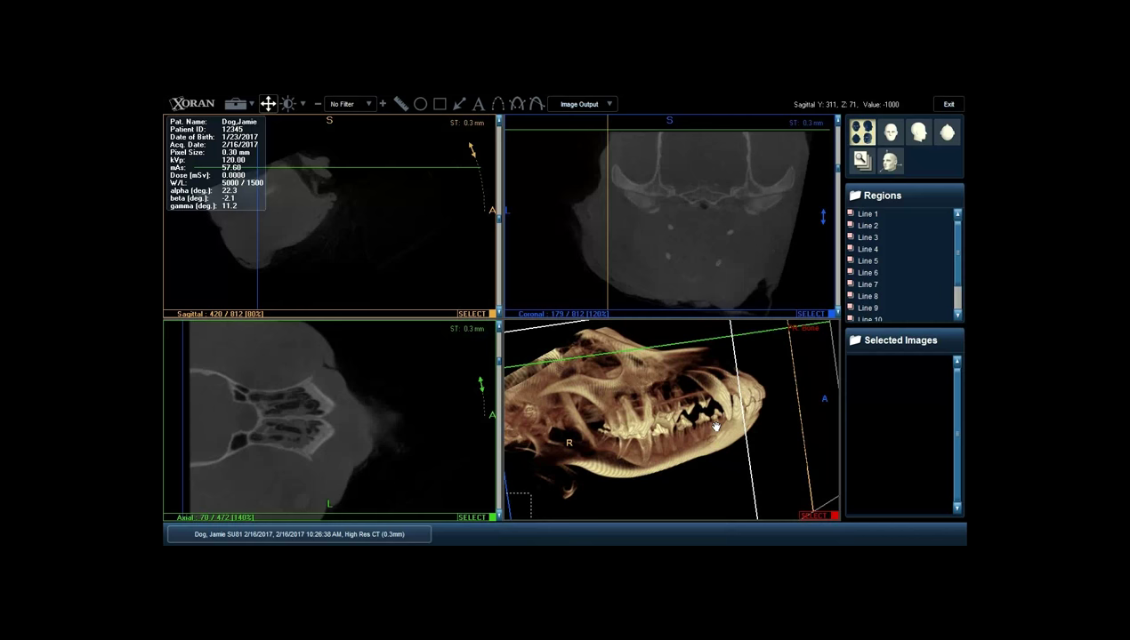
# Load scan series SU67 from the series list at the bottom.
pyautogui.click(394, 539)
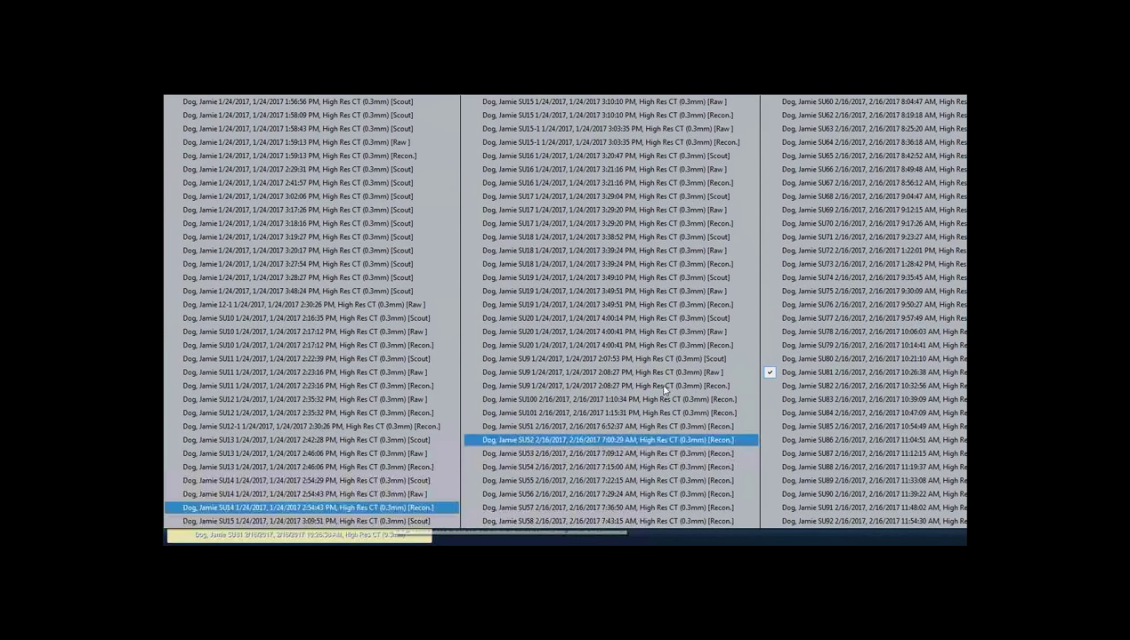
pyautogui.click(886, 188)
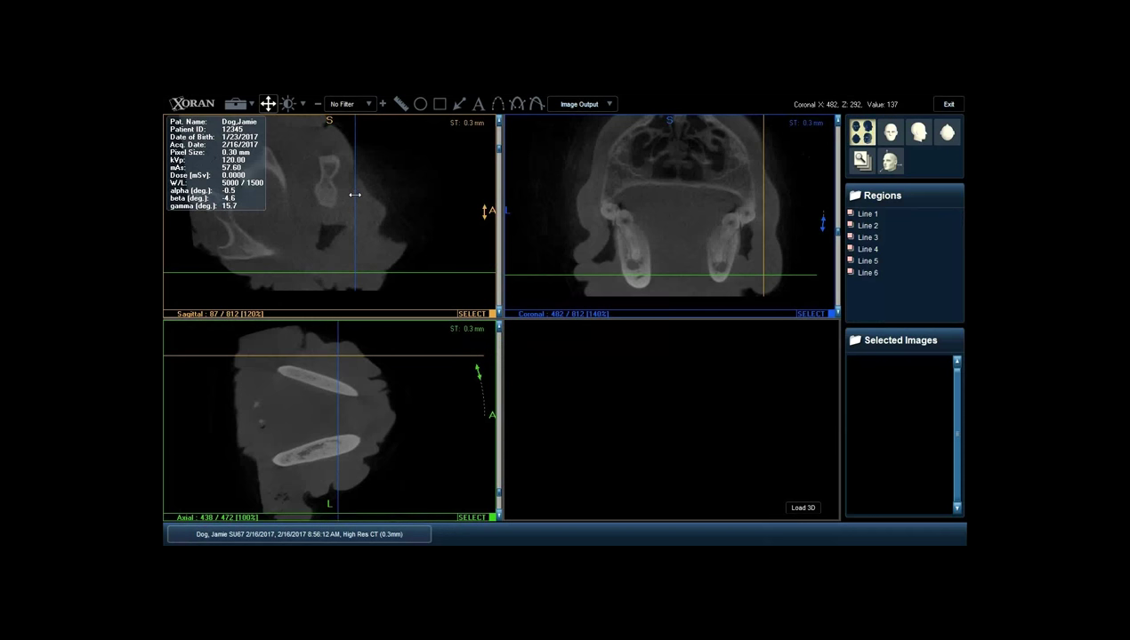
# Set the coronal slice to 229 and the sagittal slice to 402, panning the coronal image up slightly.
pyautogui.moveTo(355, 195); pyautogui.dragTo(477, 213)
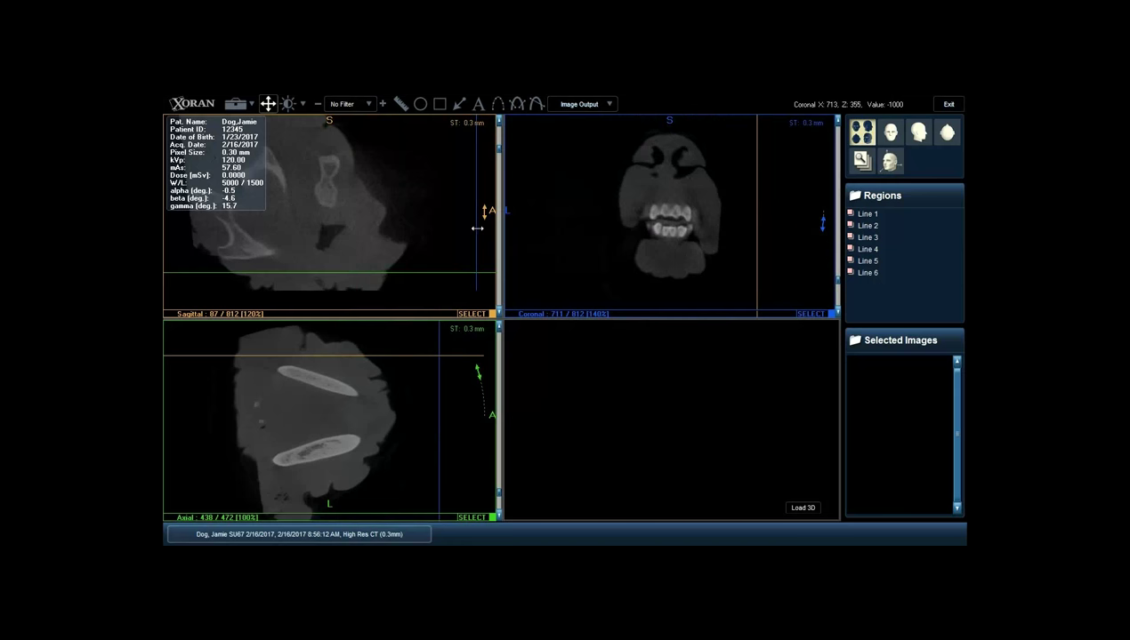
pyautogui.moveTo(477, 228); pyautogui.dragTo(372, 192)
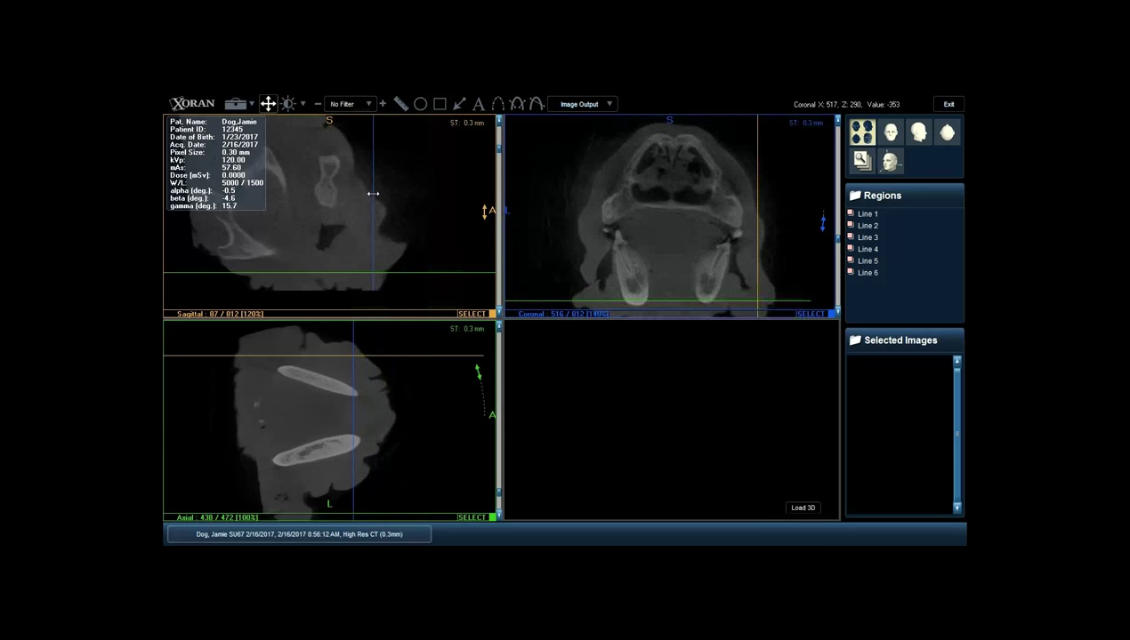
pyautogui.moveTo(675, 249); pyautogui.dragTo(679, 238)
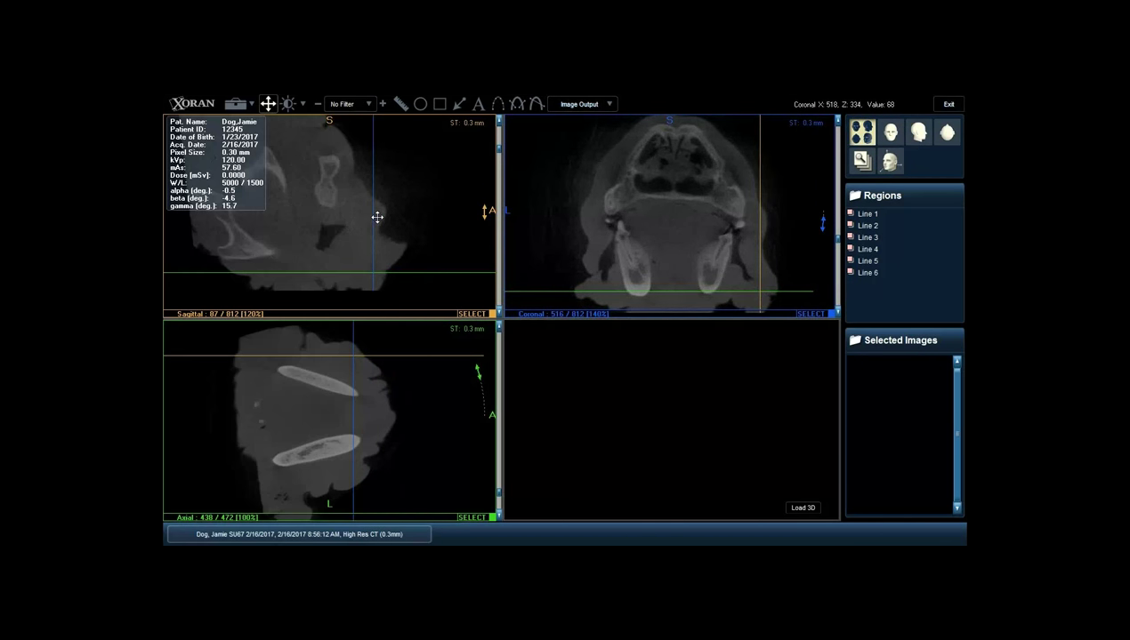
pyautogui.moveTo(371, 215); pyautogui.dragTo(364, 215)
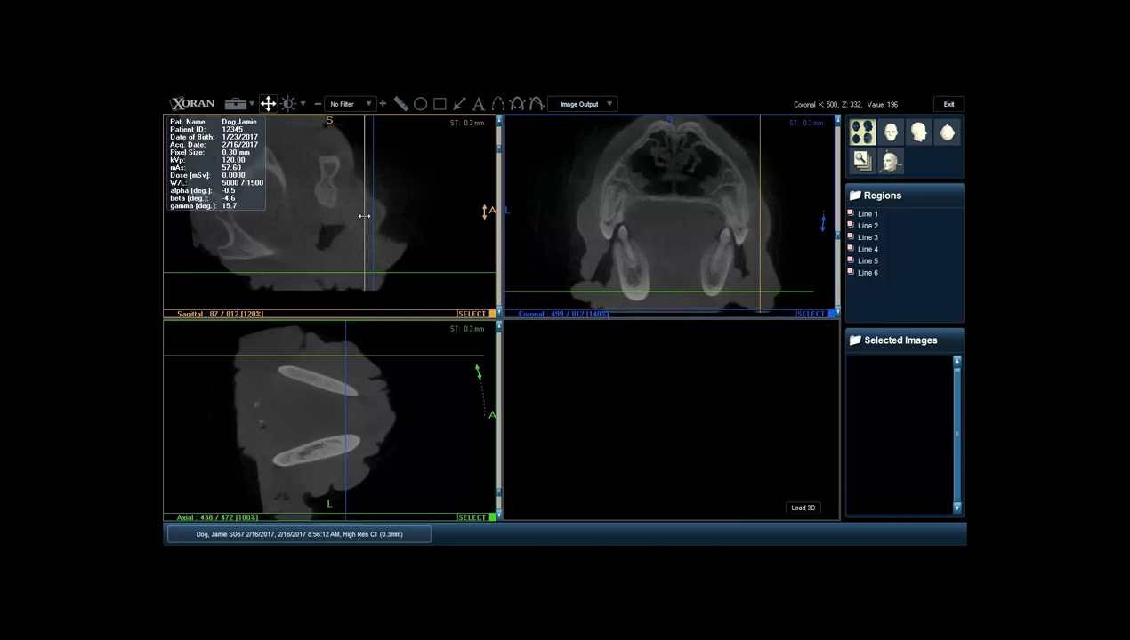
pyautogui.moveTo(363, 215); pyautogui.dragTo(221, 206)
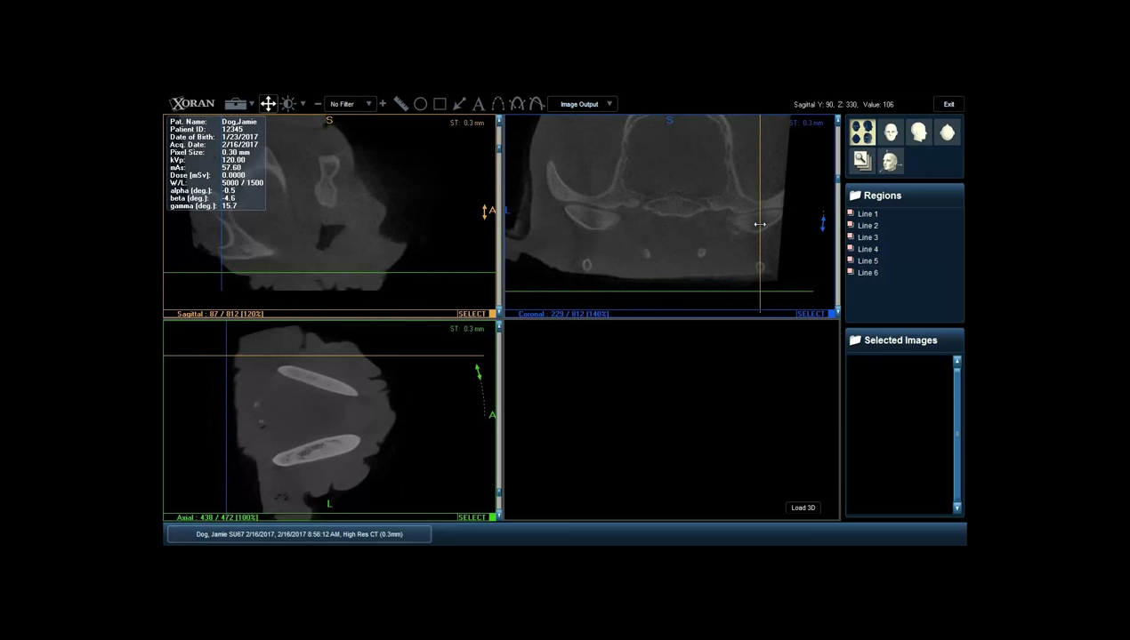
pyautogui.moveTo(763, 224); pyautogui.dragTo(712, 180)
pyautogui.moveTo(710, 181); pyautogui.dragTo(565, 153)
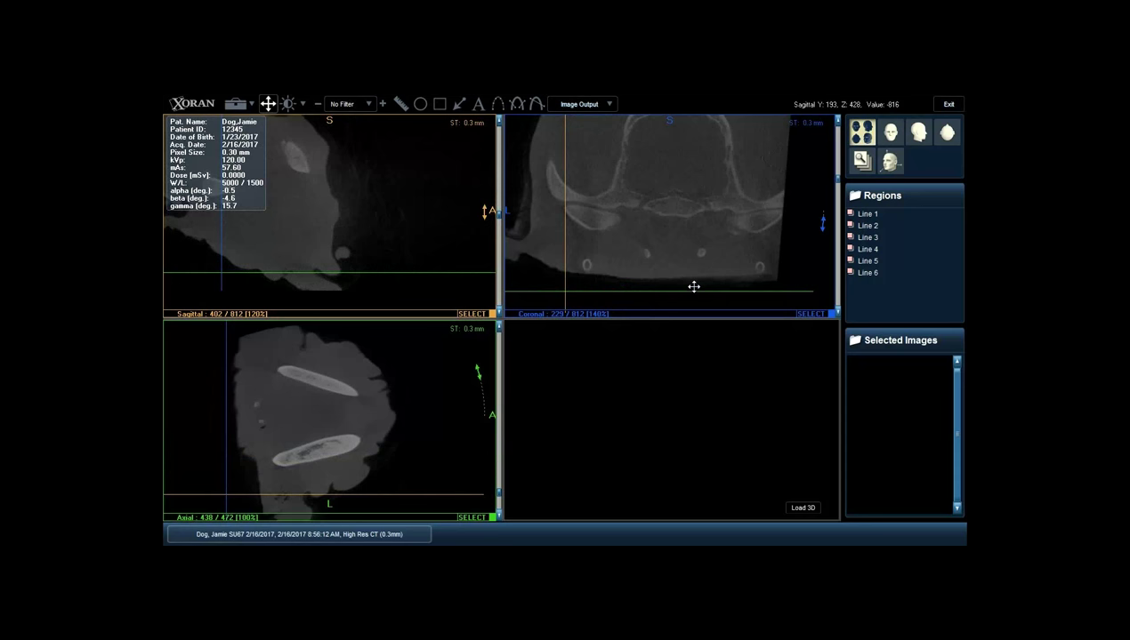
# Raise the axial slice to 180 through the nasal cavity, then load series SU72.
pyautogui.moveTo(696, 291); pyautogui.dragTo(734, 131)
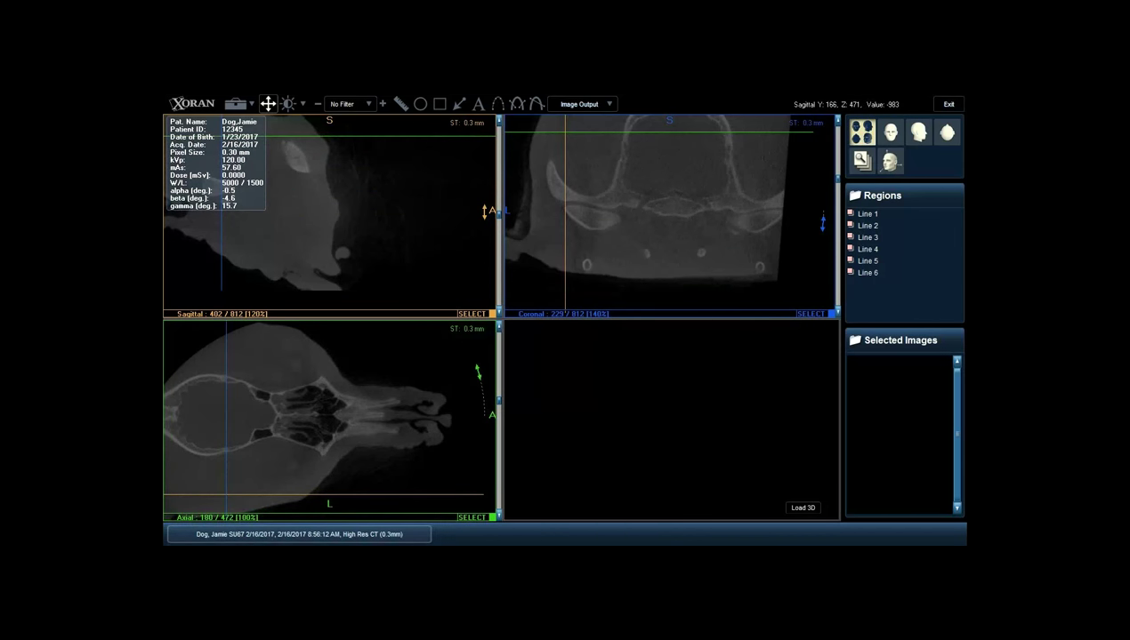
pyautogui.click(399, 535)
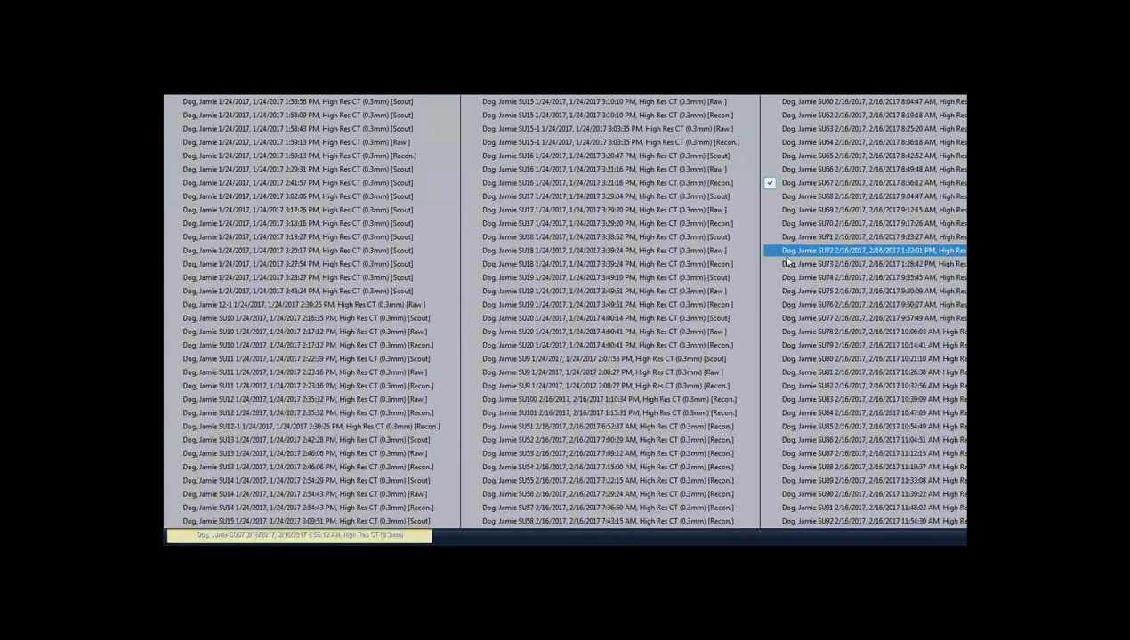
pyautogui.click(874, 251)
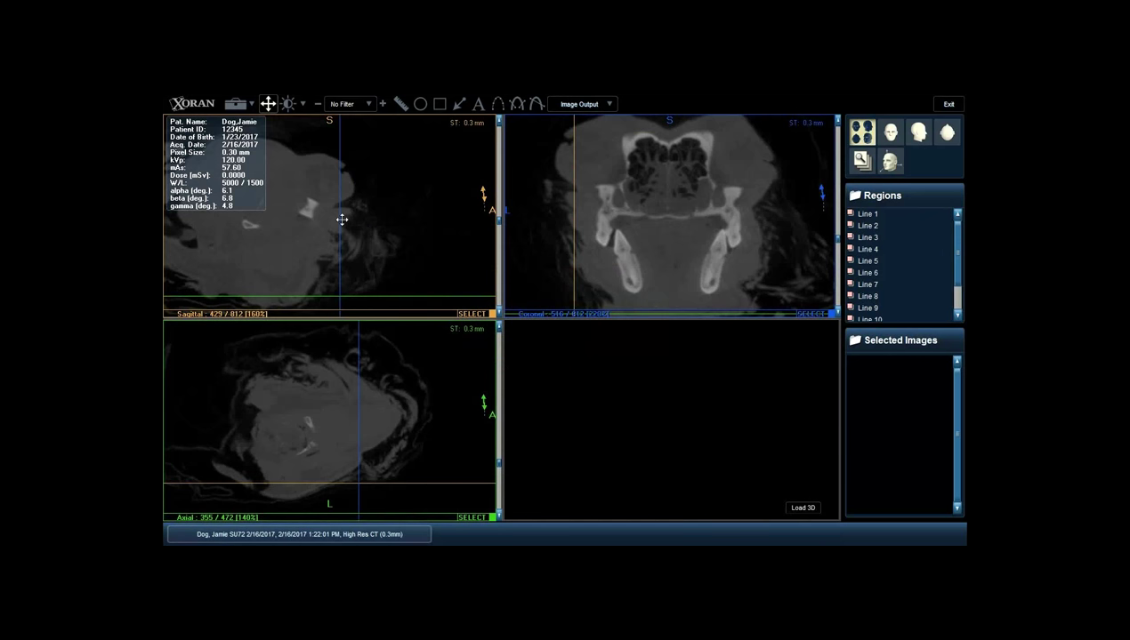
# Move the coronal slice to about 522 of 812, rotating the coronal image slightly.
pyautogui.moveTo(339, 220); pyautogui.dragTo(418, 233)
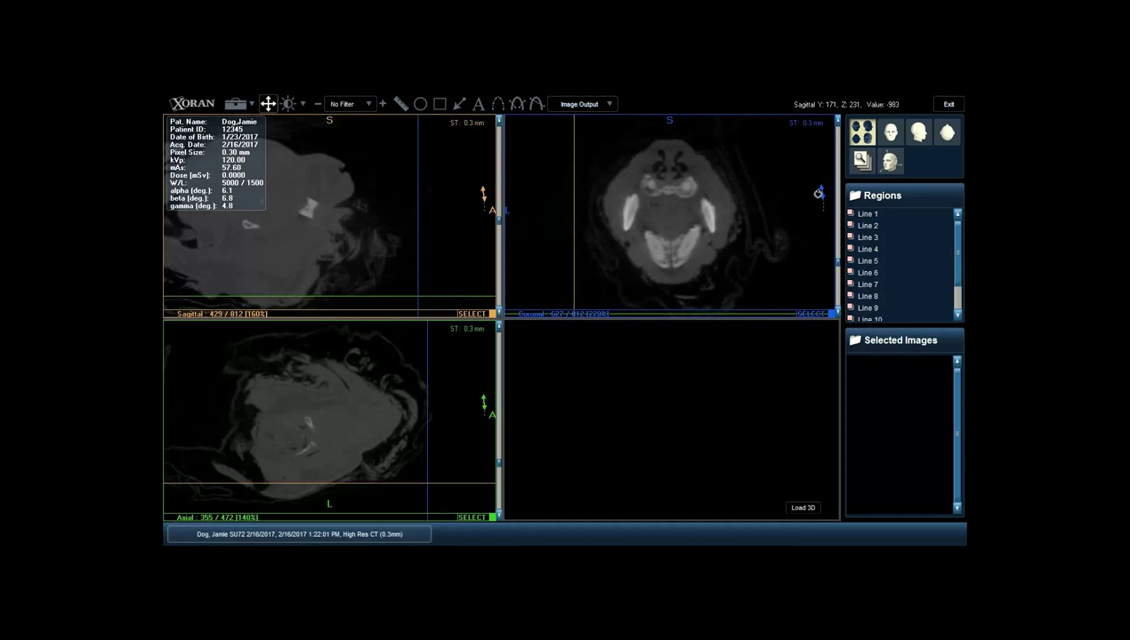
pyautogui.moveTo(817, 186)
pyautogui.mouseDown()
pyautogui.moveTo(804, 148)
pyautogui.moveTo(816, 200)
pyautogui.mouseUp()
pyautogui.moveTo(410, 205); pyautogui.dragTo(343, 182)
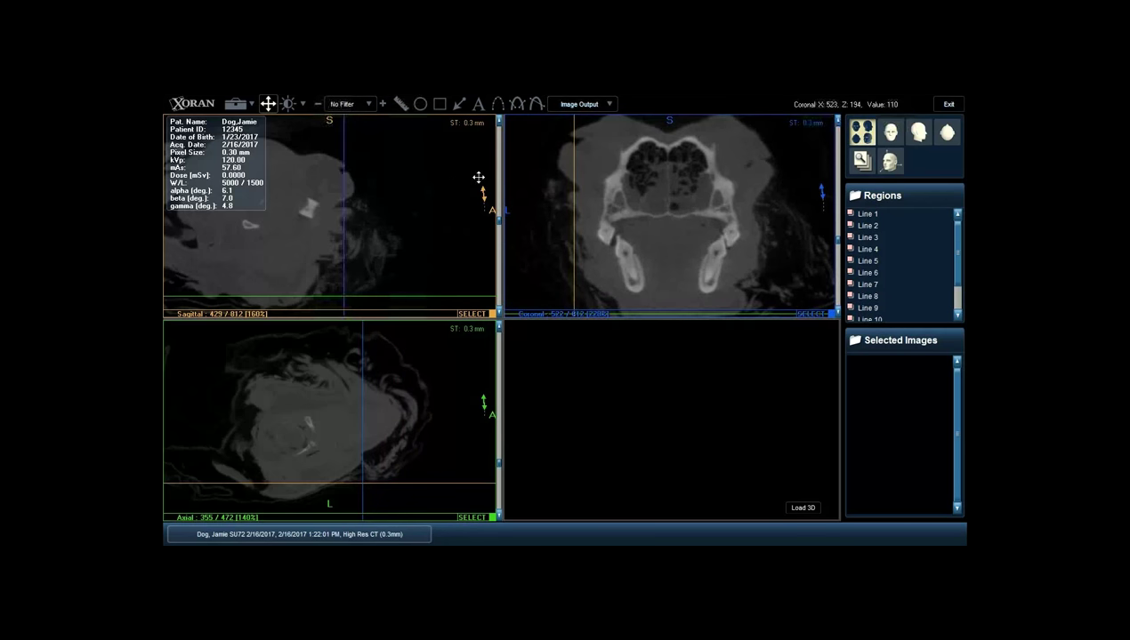
# Step the coronal pane back to about slice 455, showing the nasal septum between tooth roots.
pyautogui.scroll(-3, 526, 202)
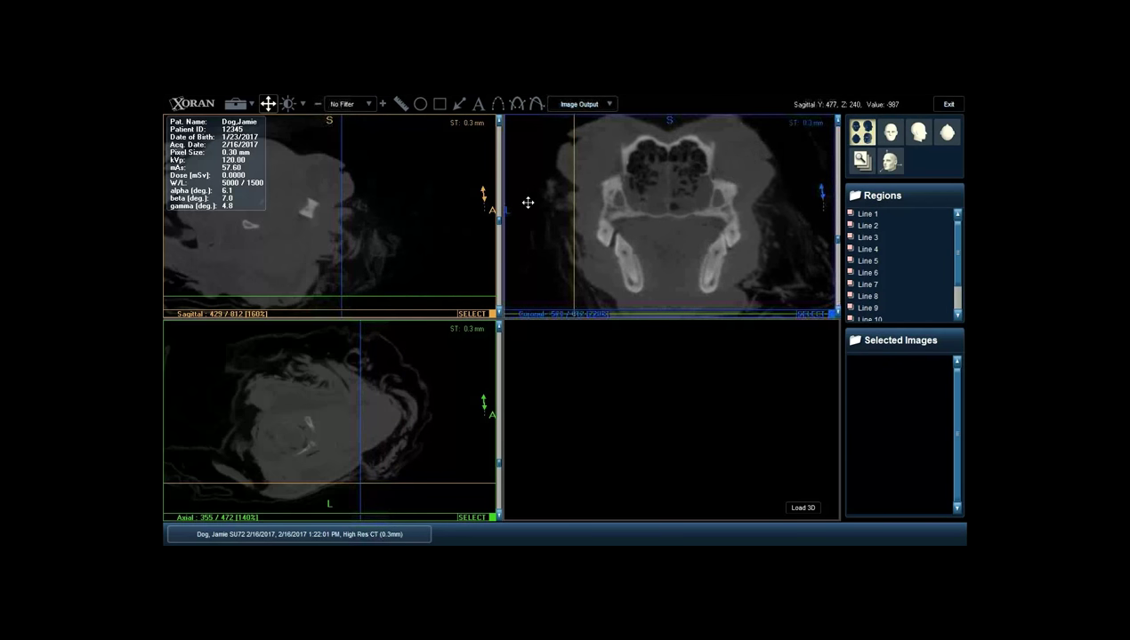
pyautogui.scroll(-3, 528, 203)
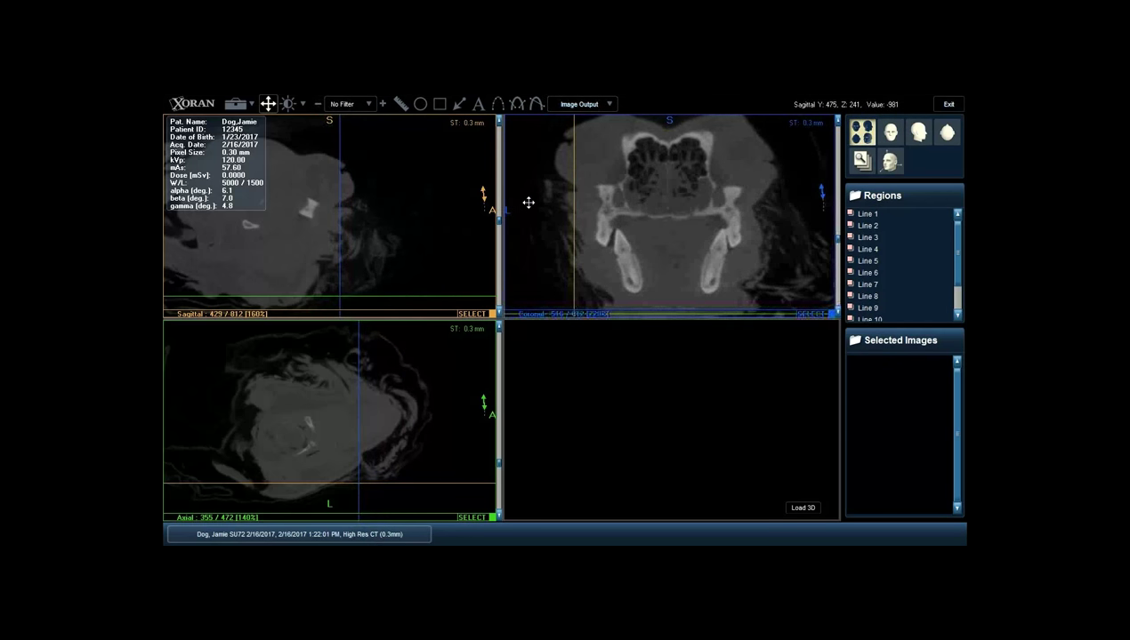
pyautogui.scroll(-2, 529, 214)
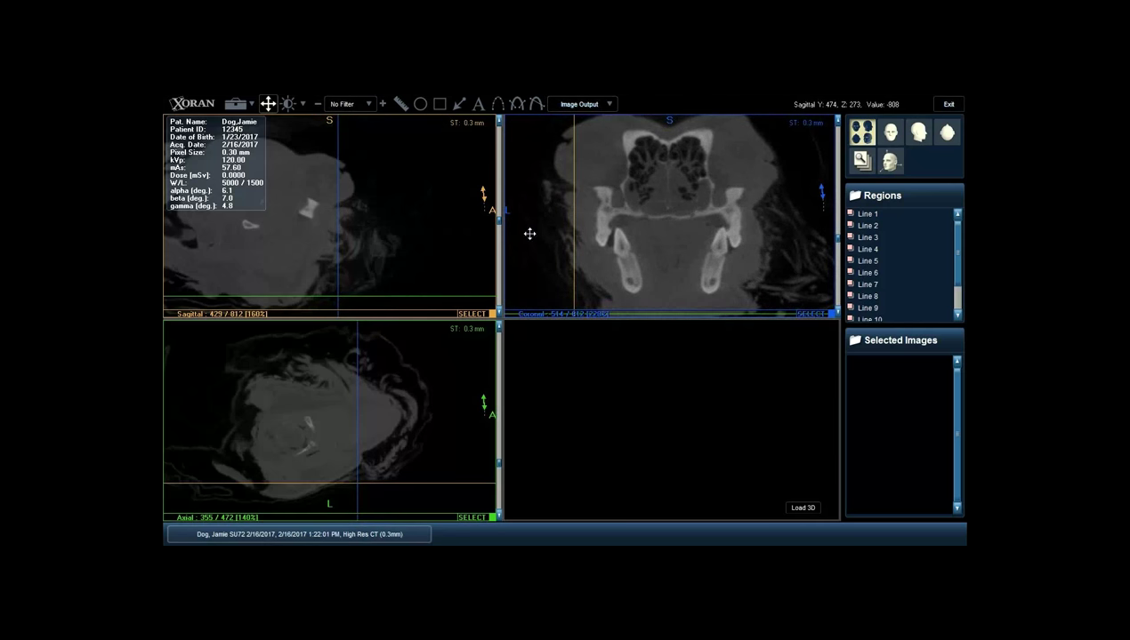
pyautogui.scroll(3, 516, 230)
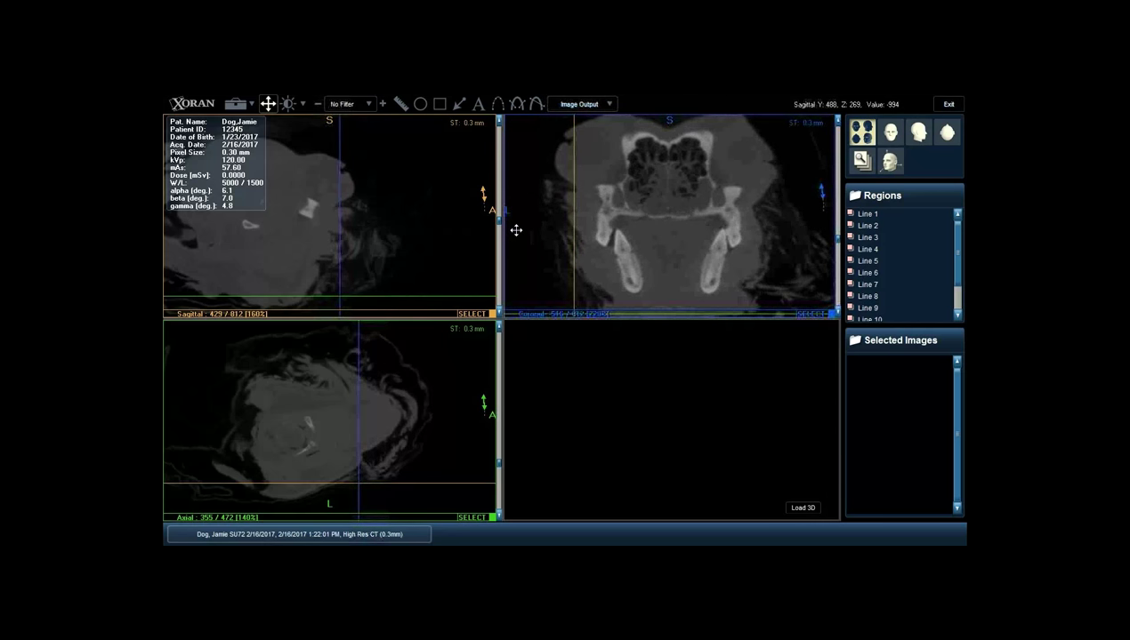
pyautogui.scroll(-2, 516, 230)
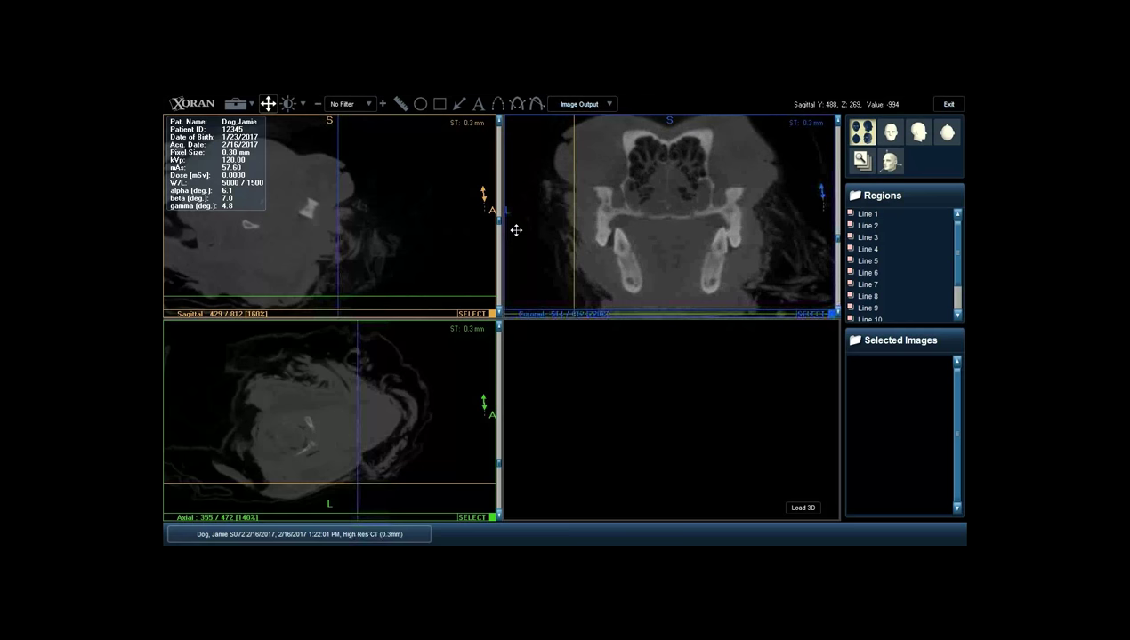
pyautogui.scroll(-5, 516, 231)
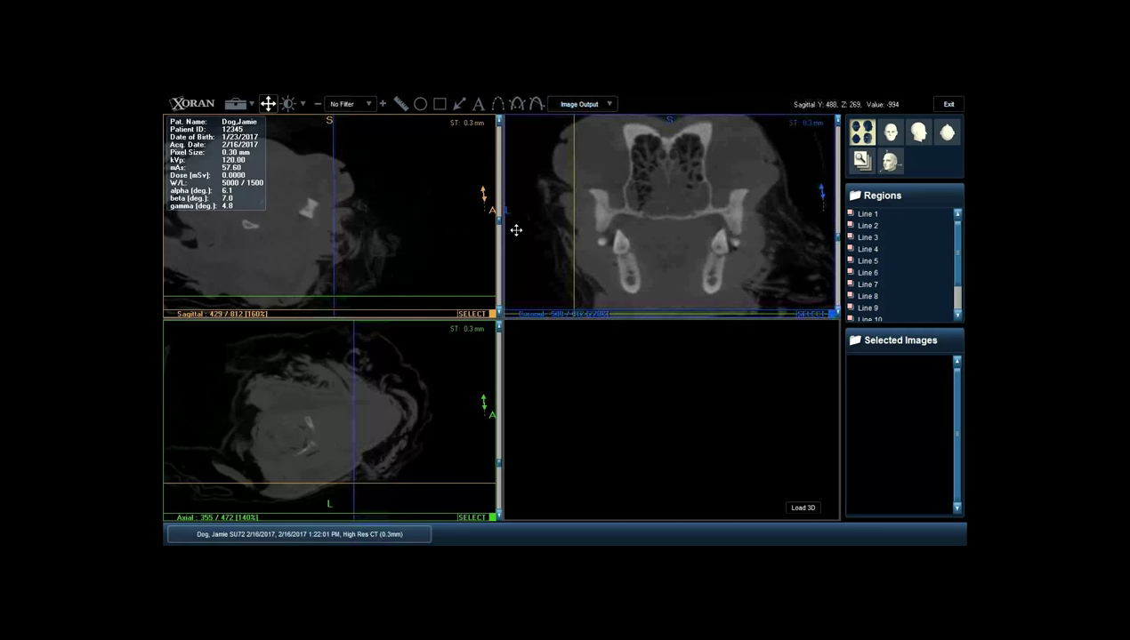
pyautogui.scroll(-4, 516, 230)
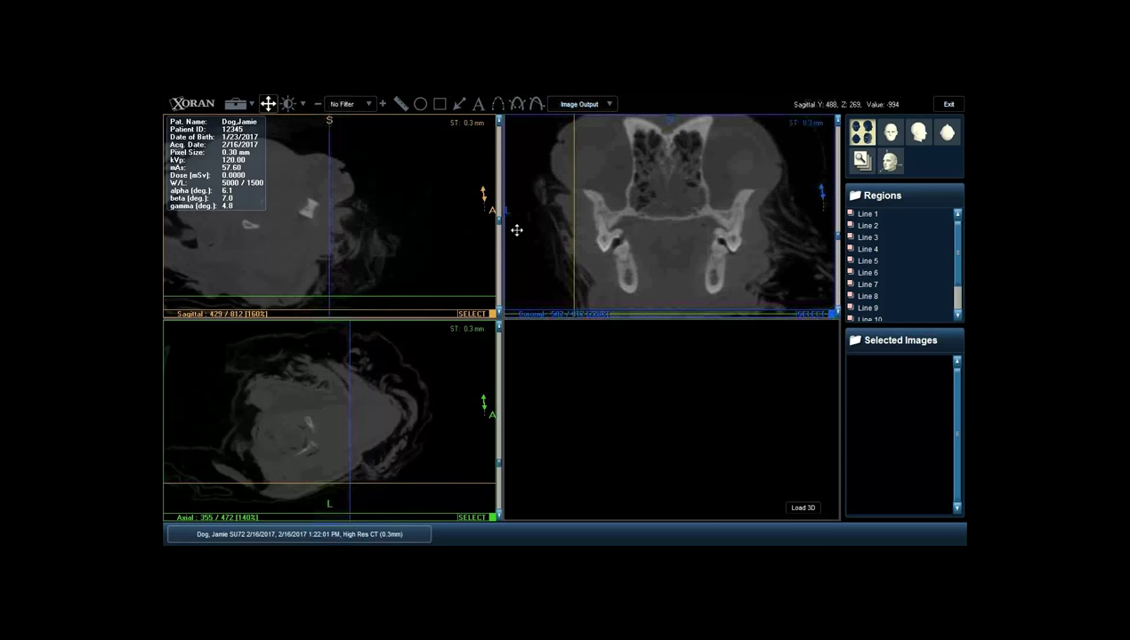
pyautogui.scroll(-5, 516, 230)
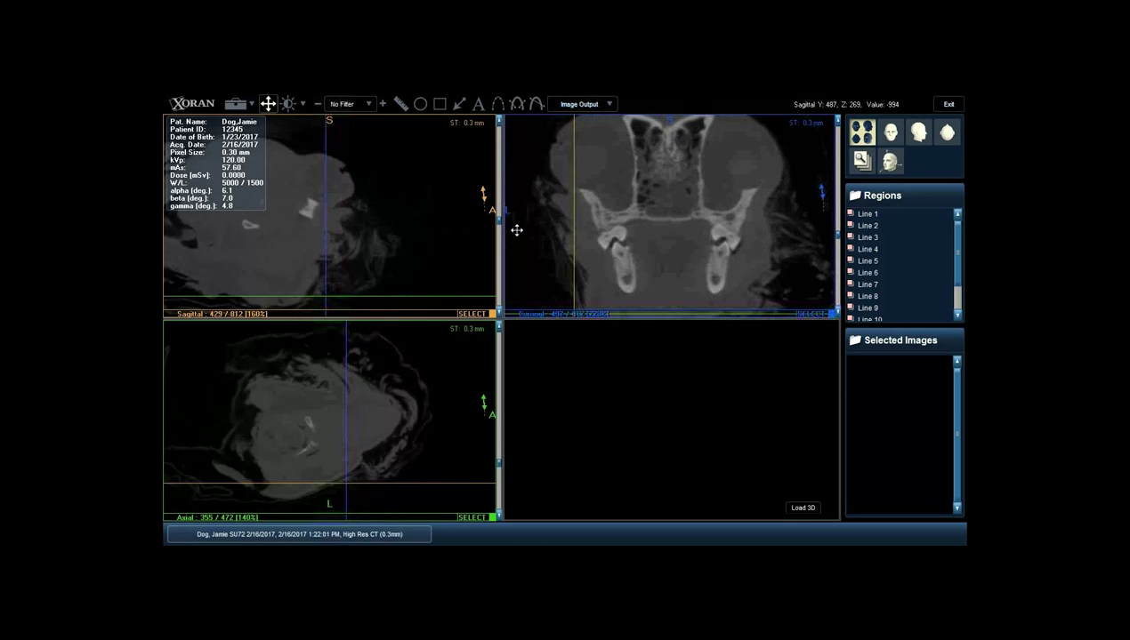
pyautogui.scroll(-5, 516, 232)
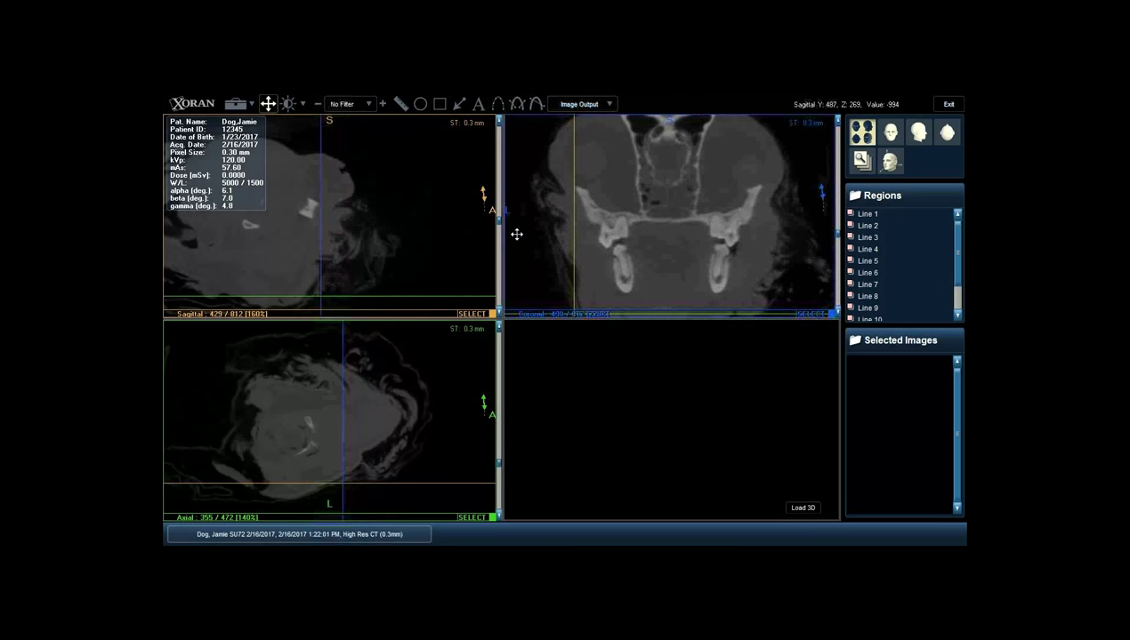
pyautogui.scroll(-6, 516, 234)
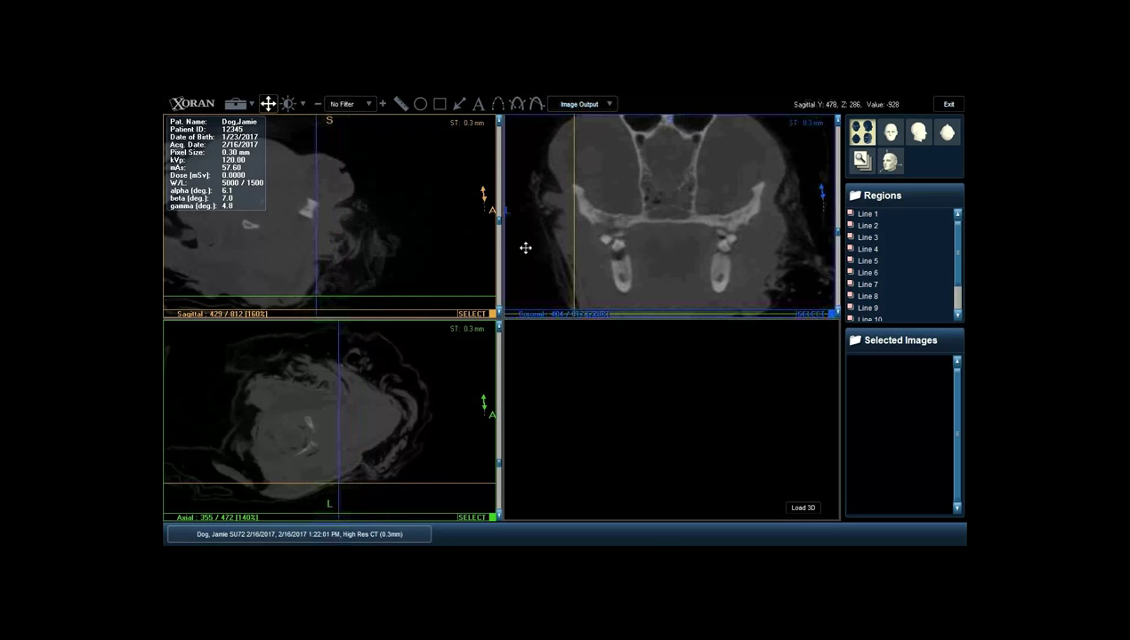
pyautogui.scroll(-5, 526, 248)
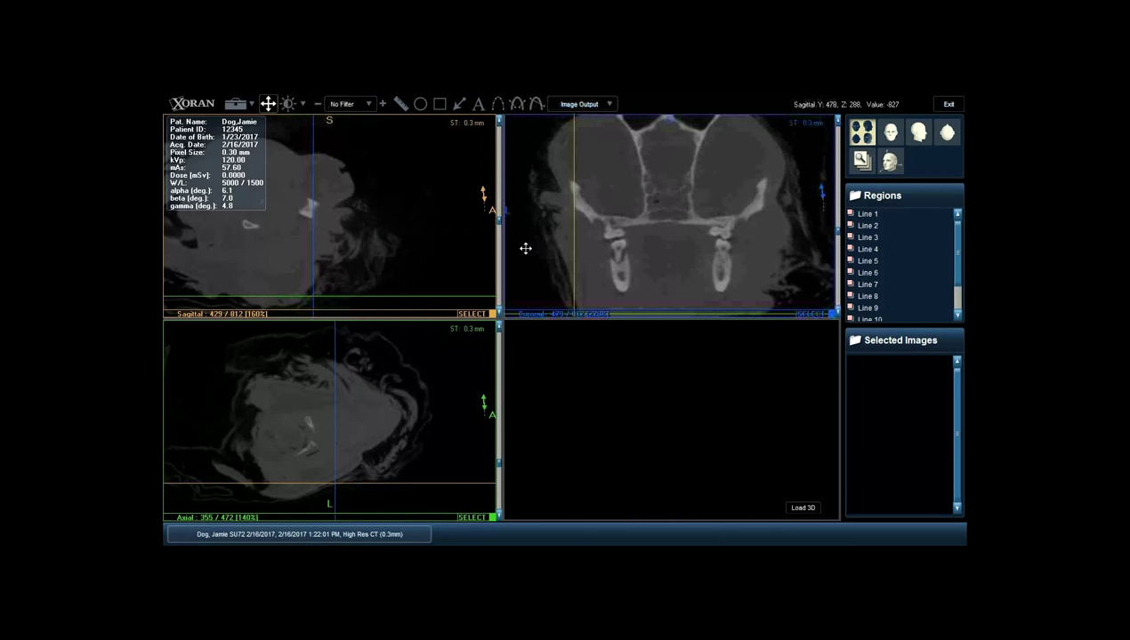
pyautogui.scroll(-2, 526, 248)
pyautogui.scroll(-2, 525, 248)
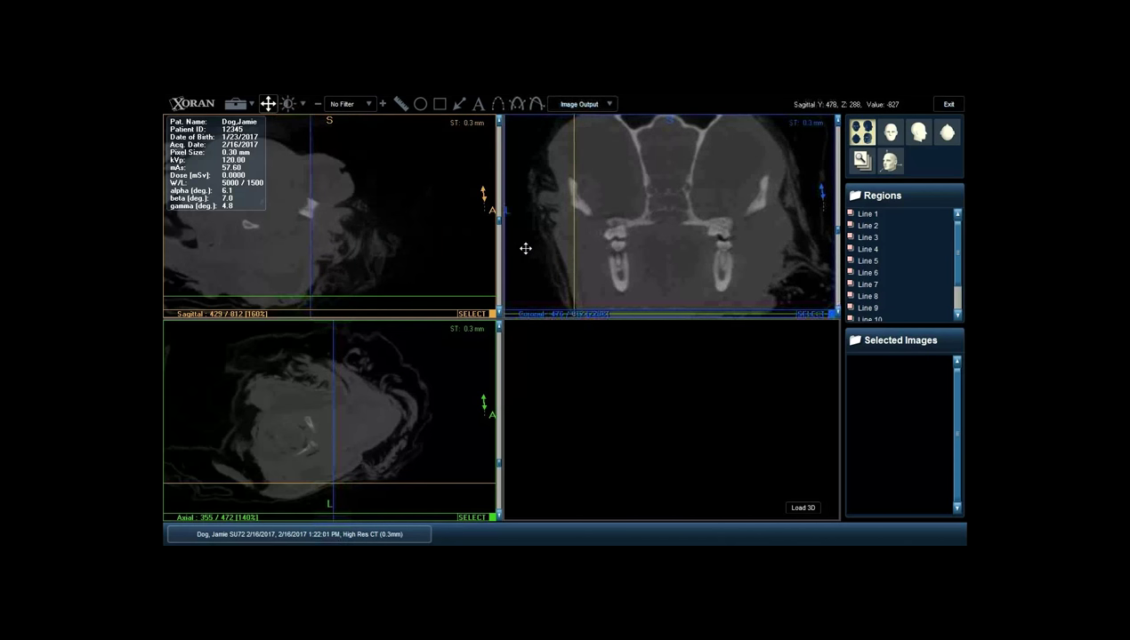
pyautogui.scroll(-1, 525, 249)
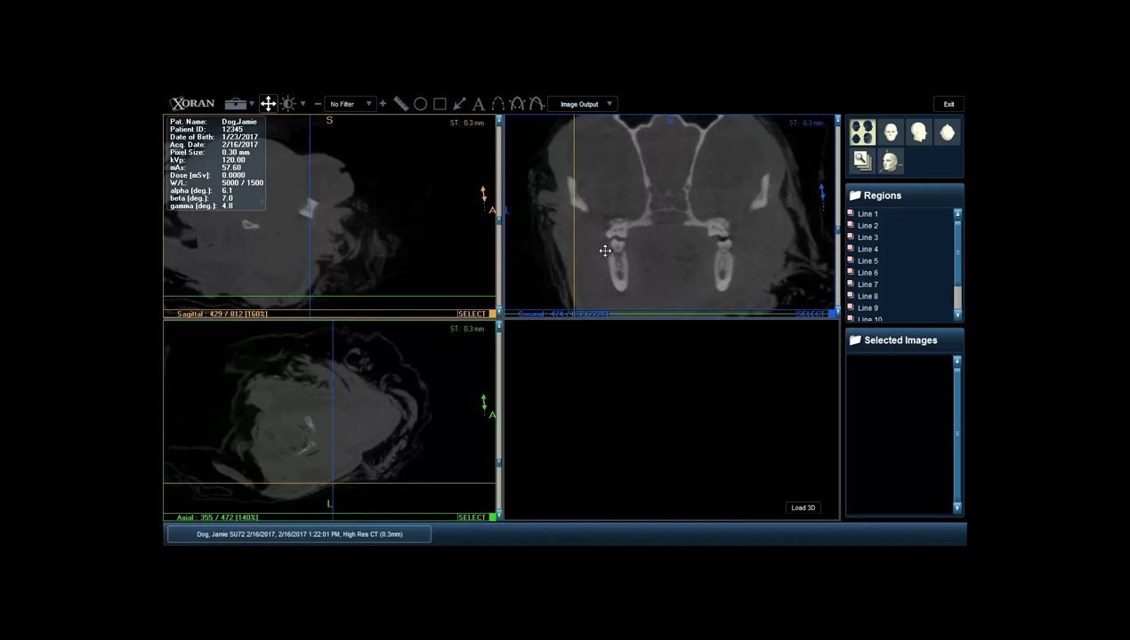
pyautogui.scroll(-5, 522, 258)
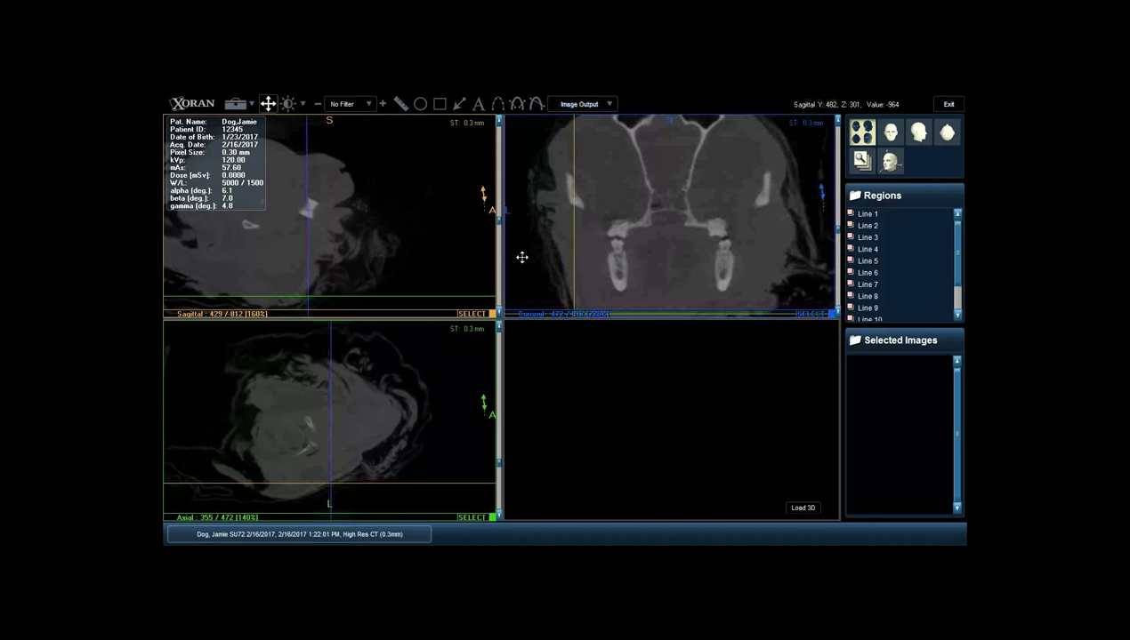
pyautogui.scroll(-3, 522, 257)
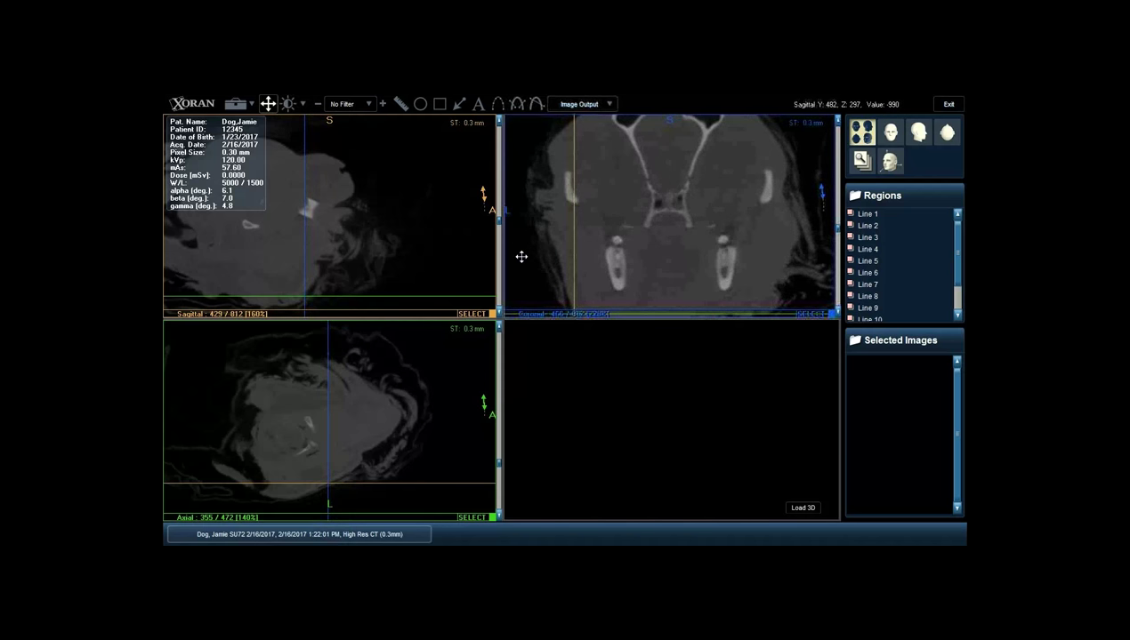
pyautogui.scroll(-4, 521, 257)
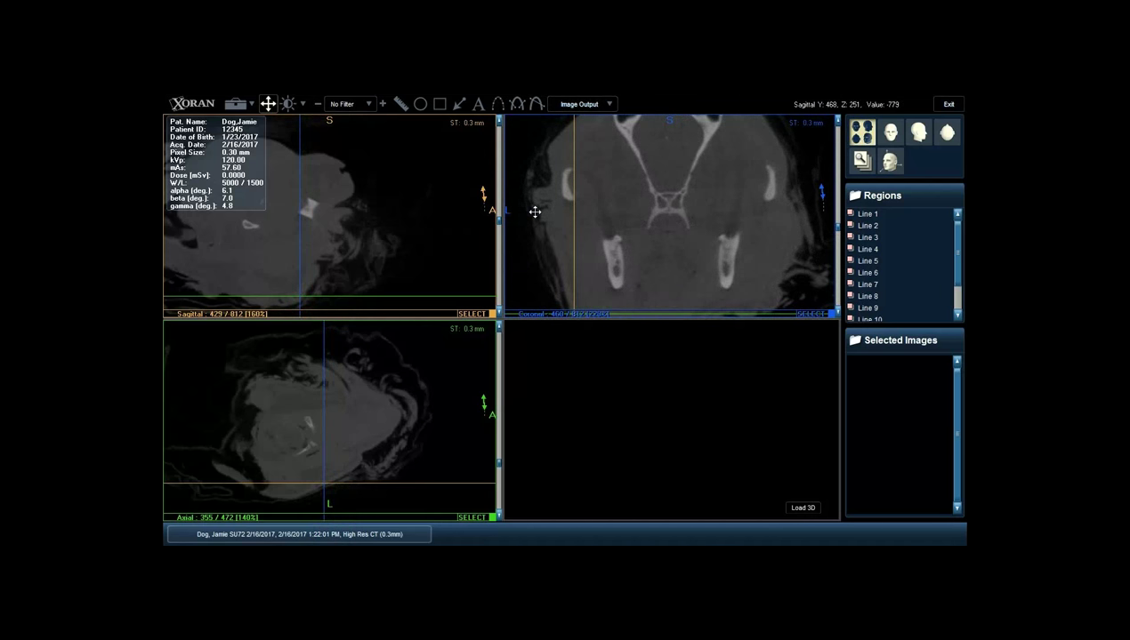
pyautogui.scroll(-1, 534, 212)
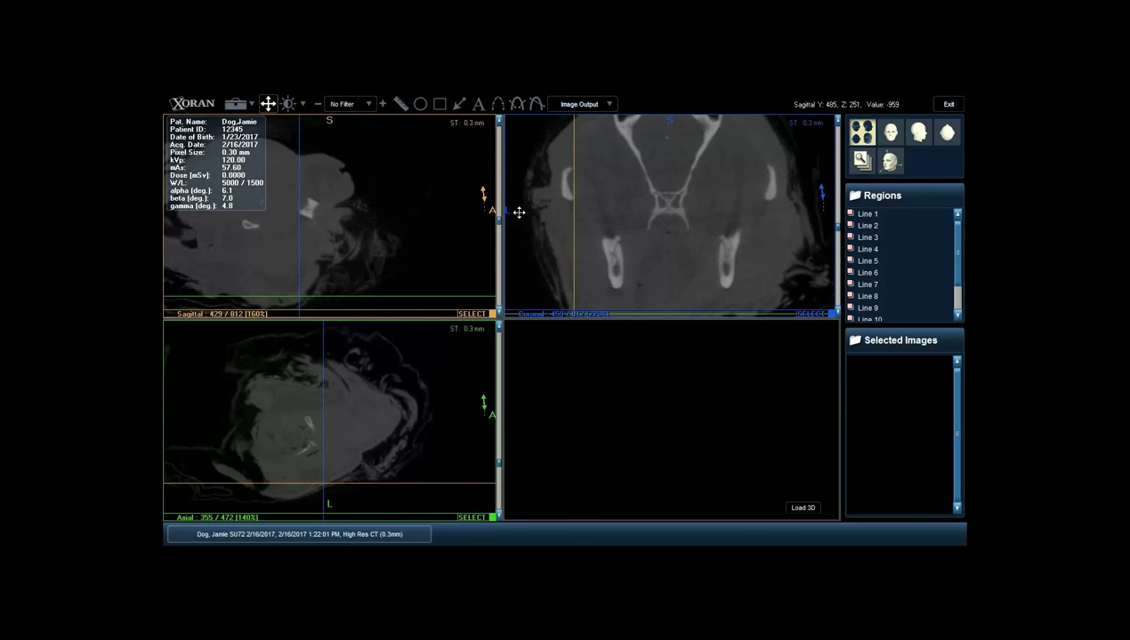
pyautogui.scroll(-4, 560, 225)
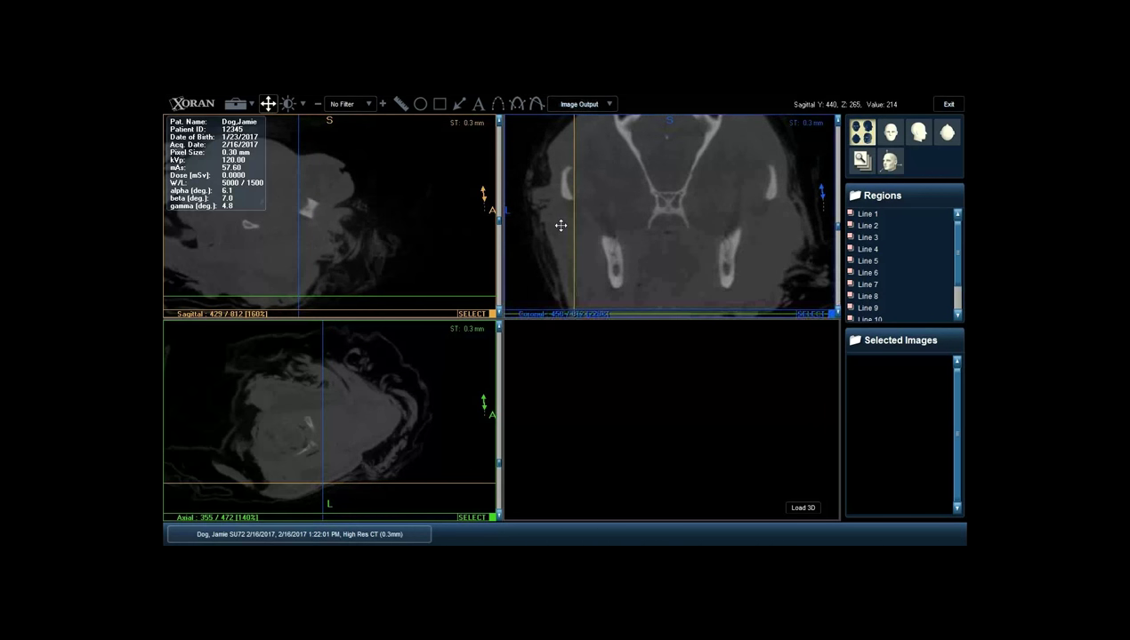
pyautogui.scroll(-1, 557, 225)
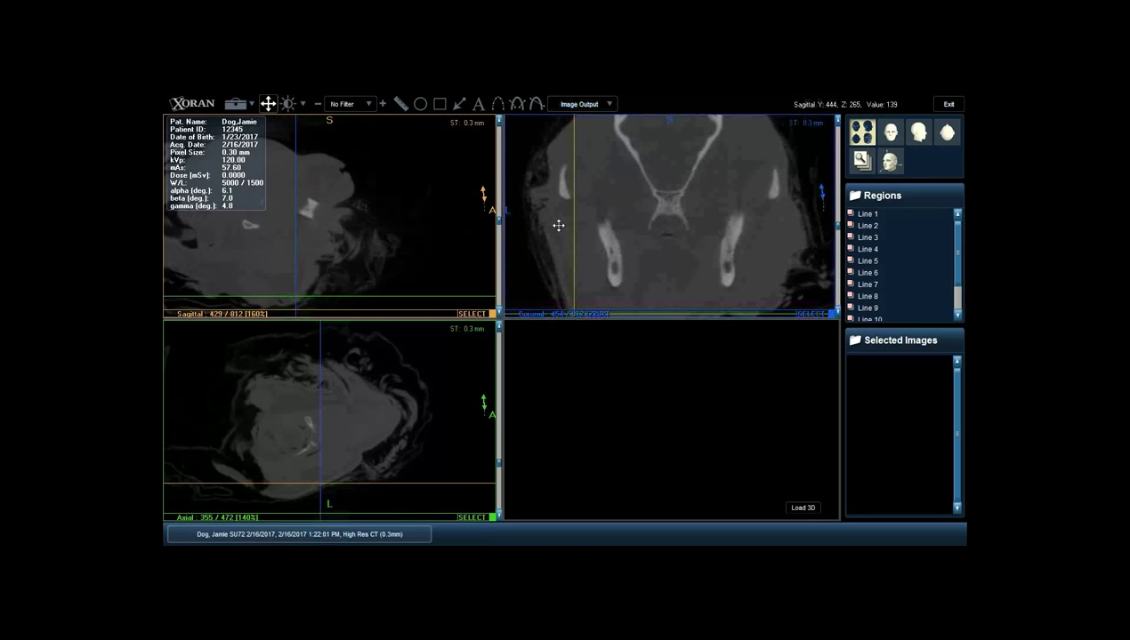
pyautogui.scroll(-2, 552, 231)
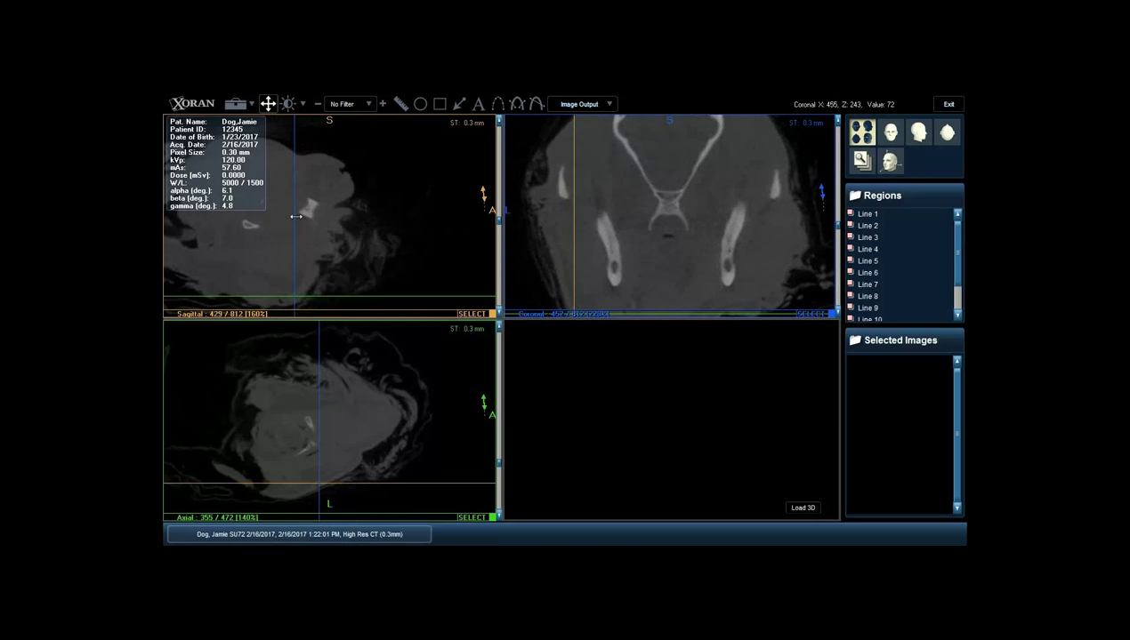
# Move the coronal slice back to the braincase and ear bullae, and the sagittal slice through the teeth.
pyautogui.moveTo(292, 215); pyautogui.dragTo(225, 197)
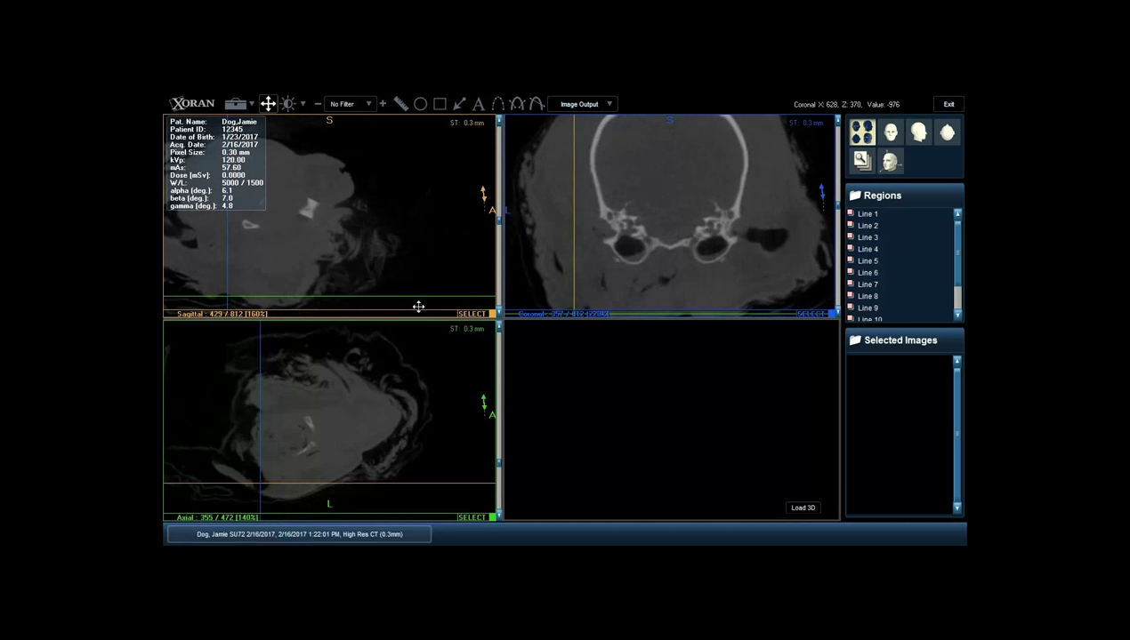
pyautogui.moveTo(578, 237); pyautogui.dragTo(615, 187)
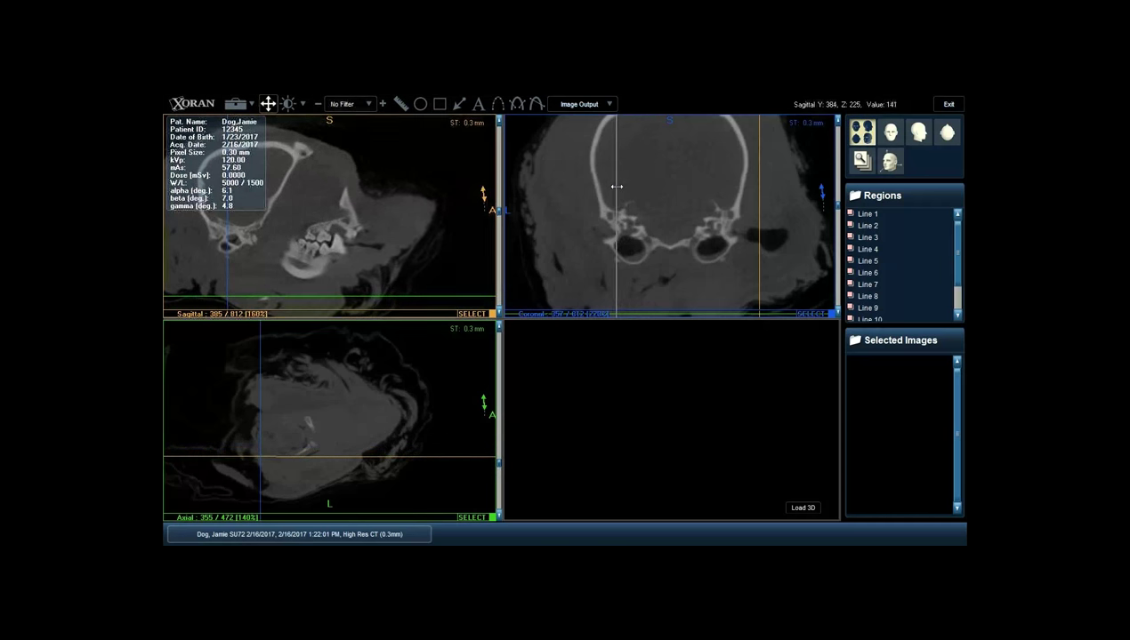
# Zoom the sagittal pane onto the cheek teeth and fine-tune the sagittal slice through them.
pyautogui.scroll(1, 296, 264)
pyautogui.scroll(7, 298, 259)
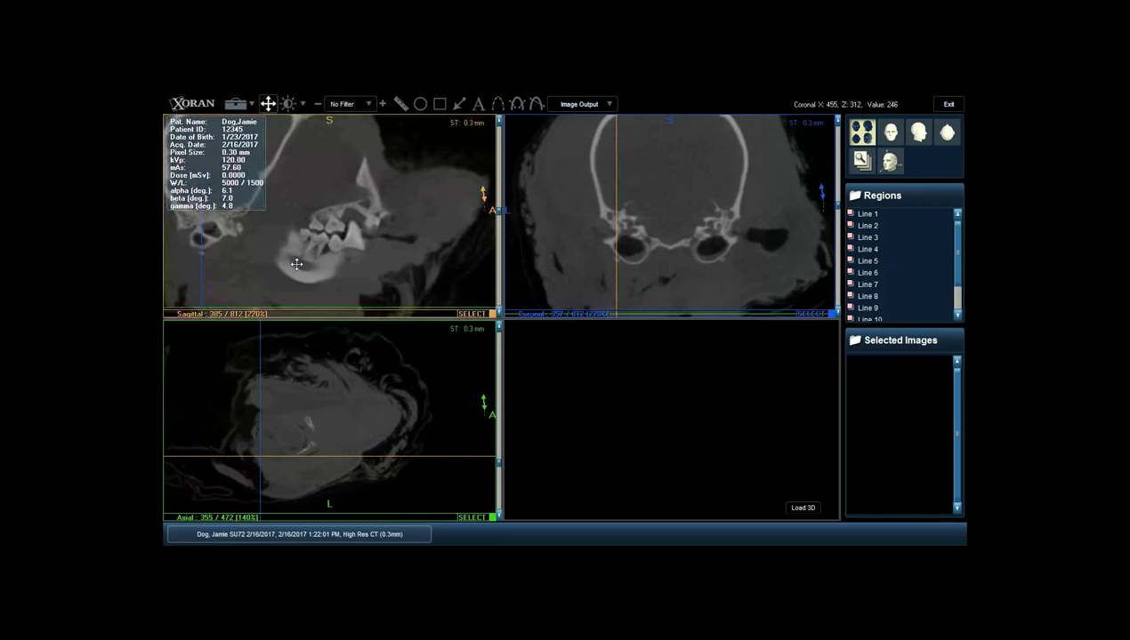
pyautogui.scroll(4, 299, 253)
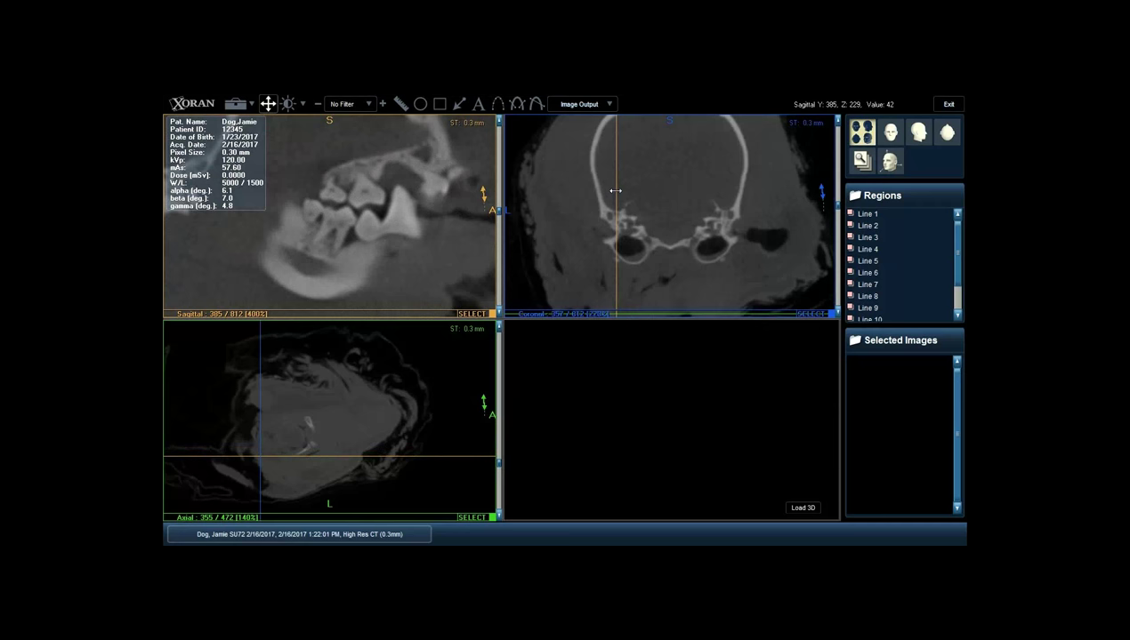
pyautogui.moveTo(614, 190); pyautogui.dragTo(619, 190)
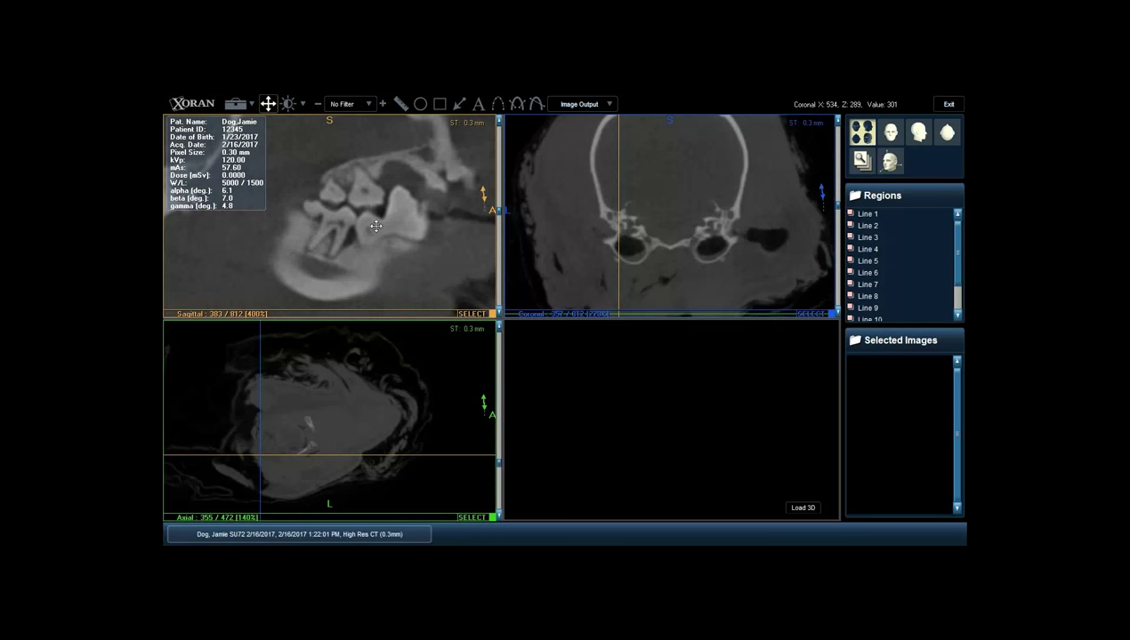
# Move the coronal slice forward to about slice 477, crossing the paired tooth roots.
pyautogui.scroll(-1, 308, 226)
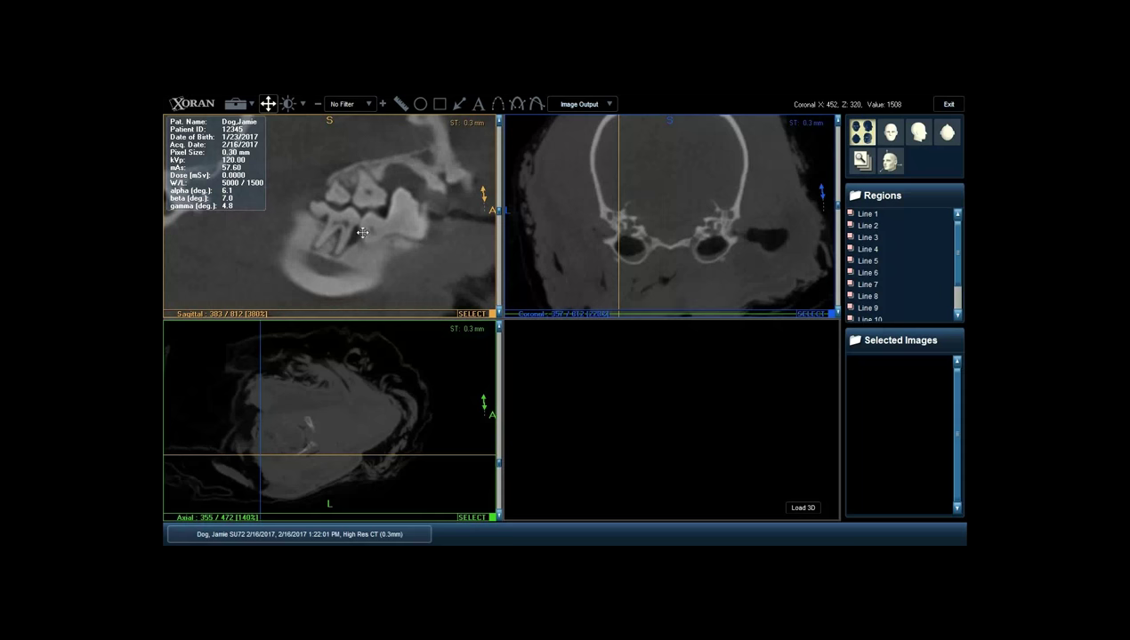
pyautogui.scroll(-6, 290, 244)
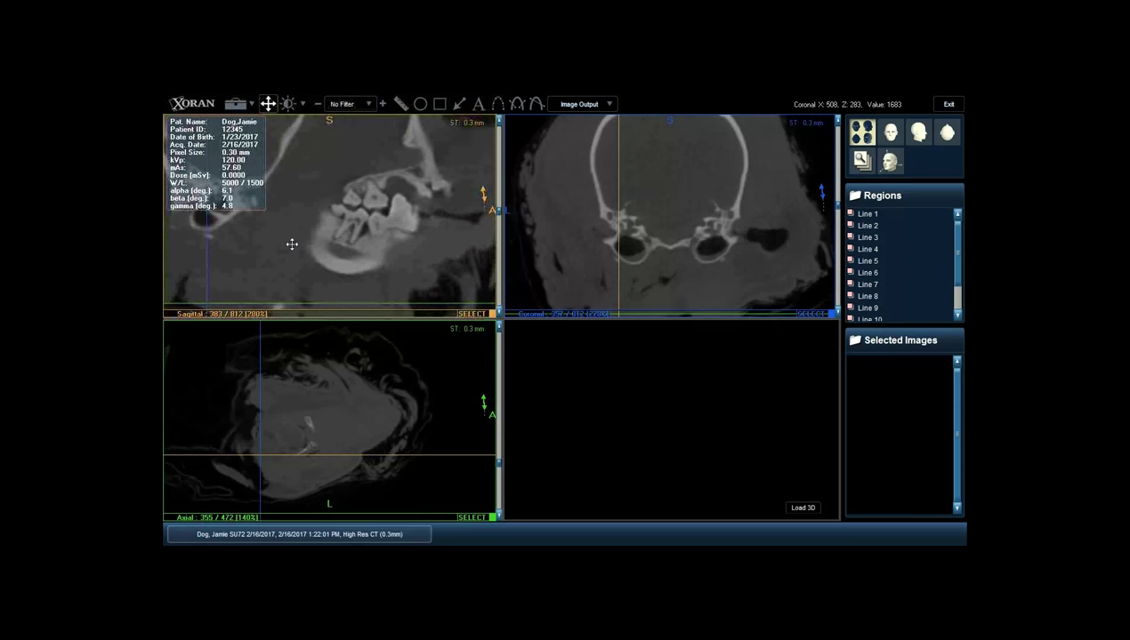
pyautogui.moveTo(221, 238); pyautogui.dragTo(356, 242)
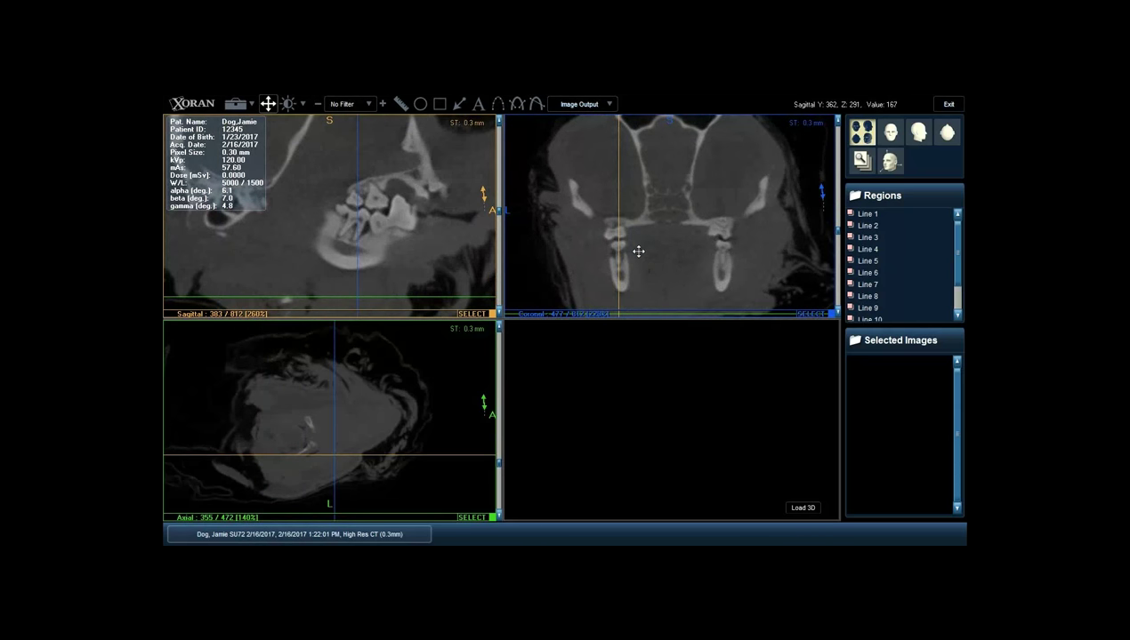
# Zoom the coronal pane onto a single tooth so its root canal is clearly outlined.
pyautogui.scroll(5, 638, 252)
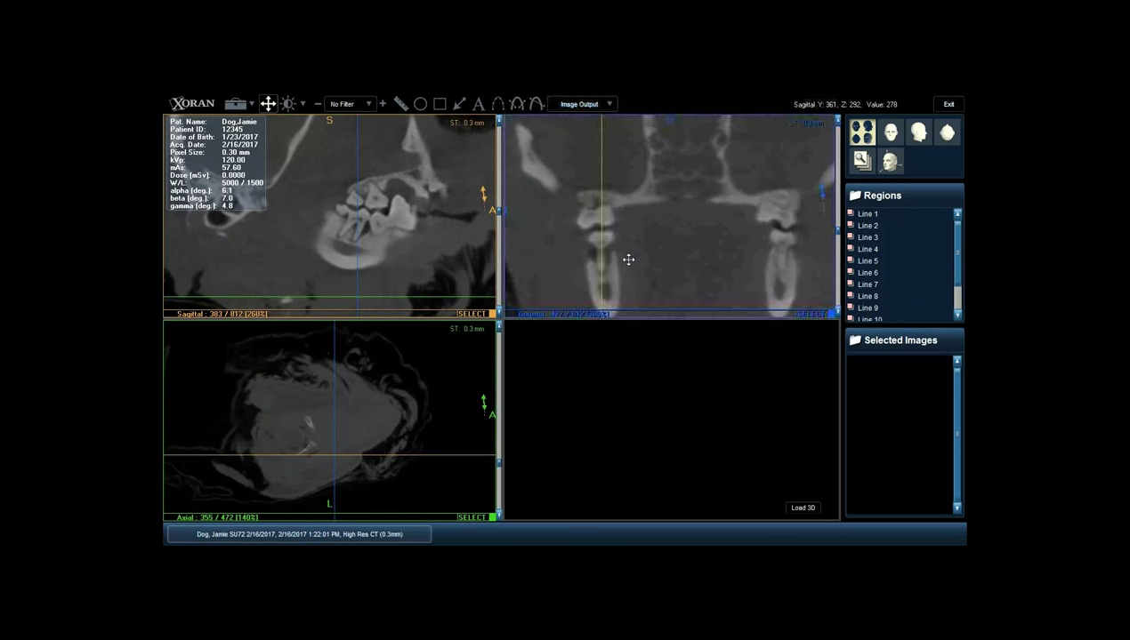
pyautogui.scroll(2, 716, 223)
pyautogui.scroll(3, 758, 214)
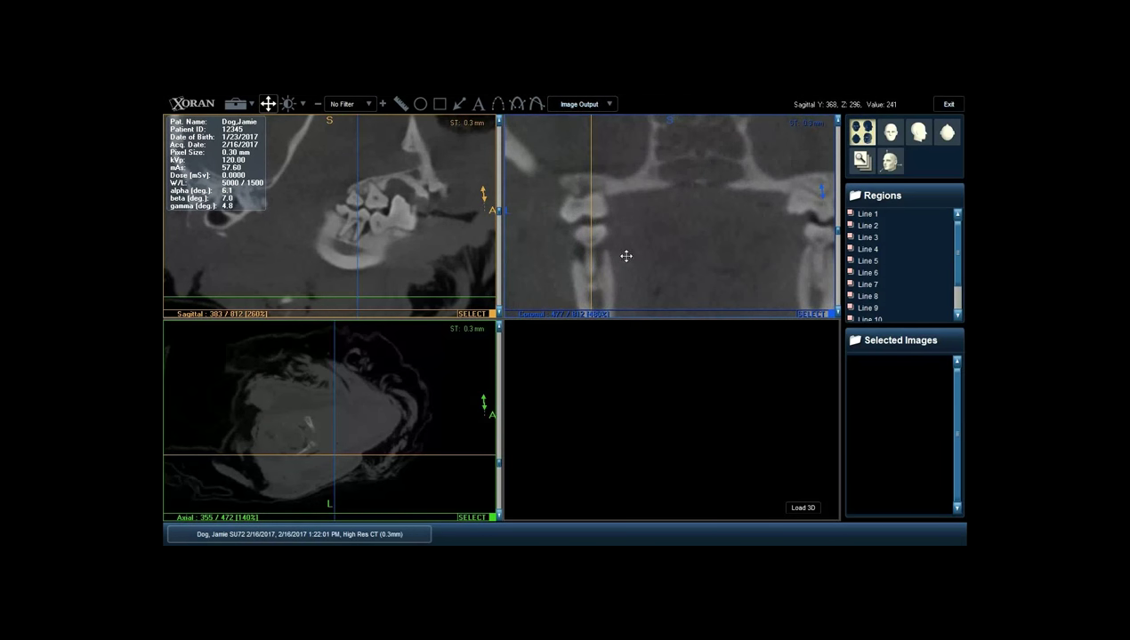
pyautogui.scroll(3, 670, 232)
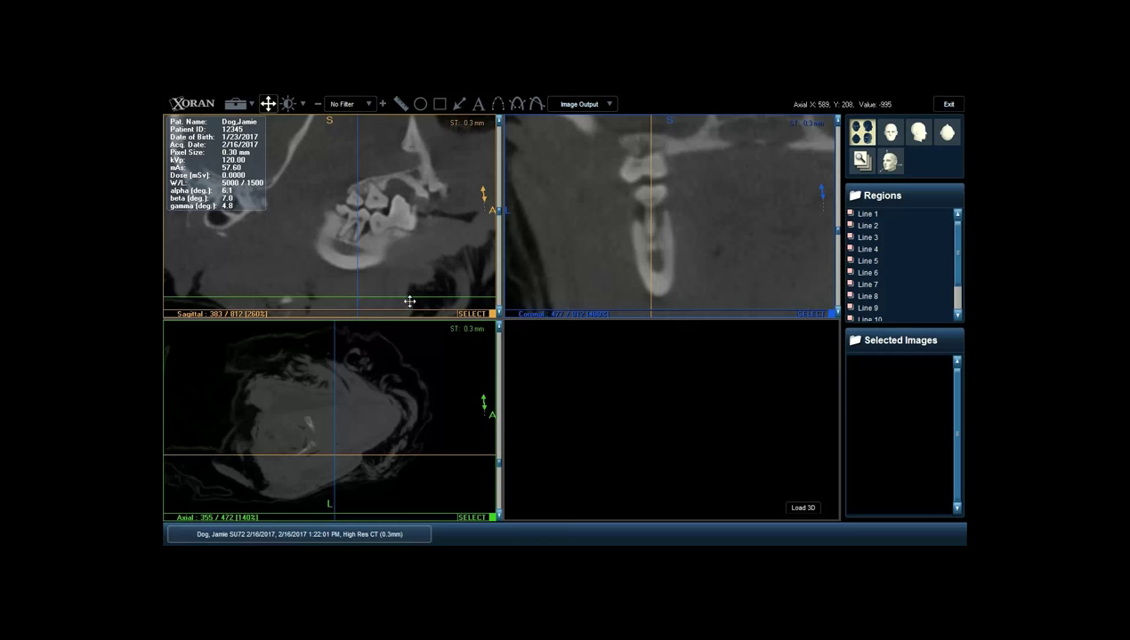
# Zoom and centre the axial pane on the dental arch, then raise its slice to 201 in the nasal region.
pyautogui.moveTo(409, 296); pyautogui.dragTo(442, 202)
pyautogui.scroll(4, 353, 394)
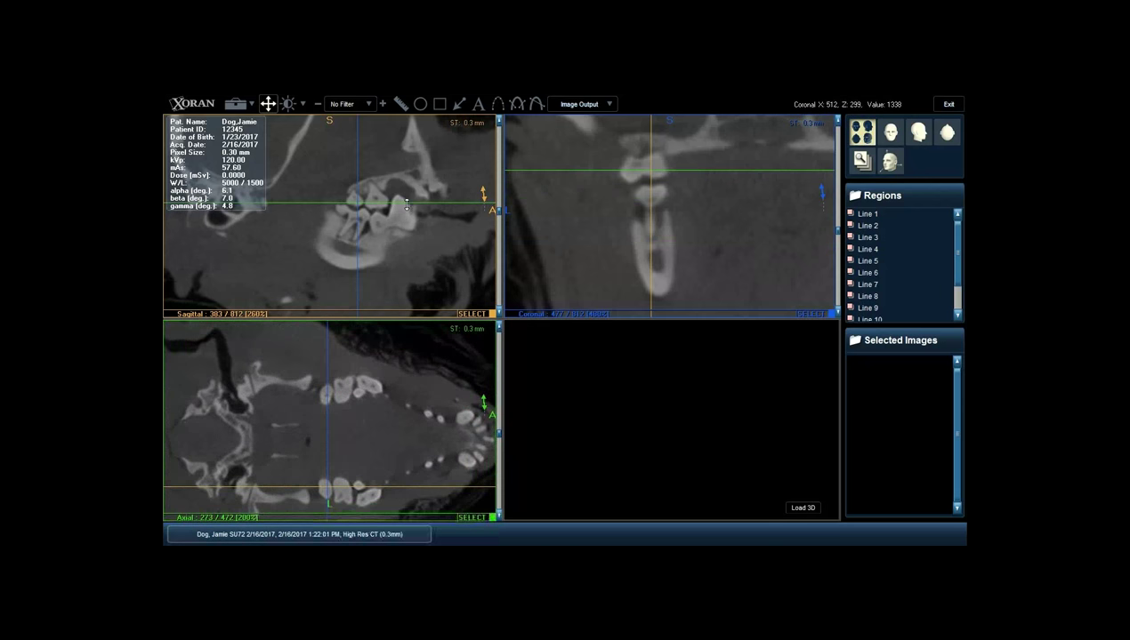
pyautogui.moveTo(411, 204); pyautogui.dragTo(412, 178)
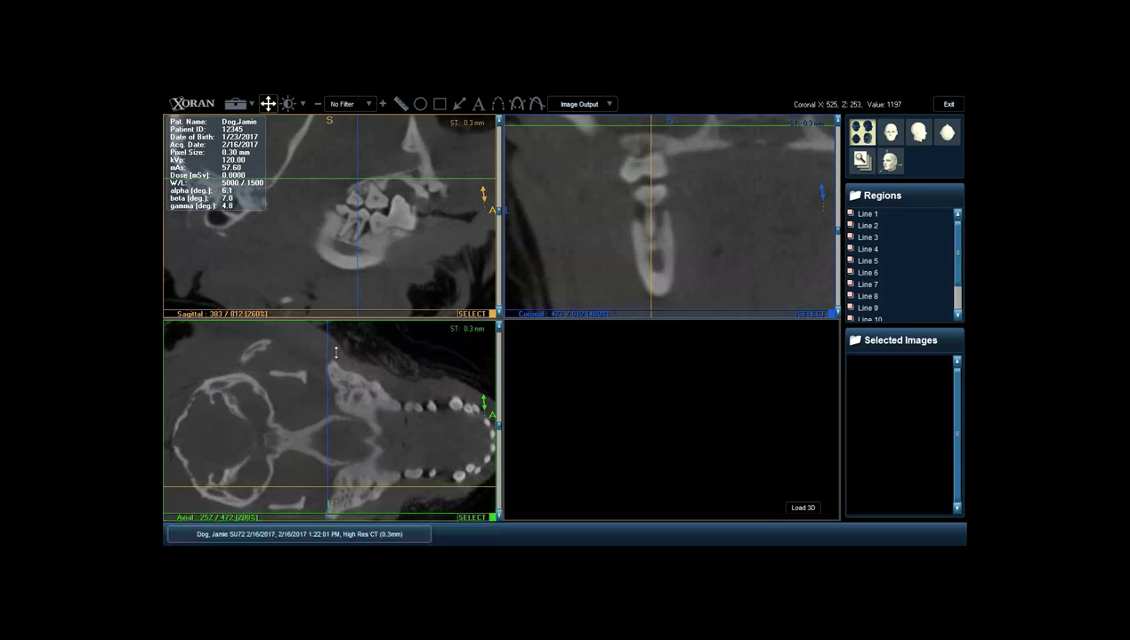
pyautogui.moveTo(402, 445); pyautogui.dragTo(352, 430)
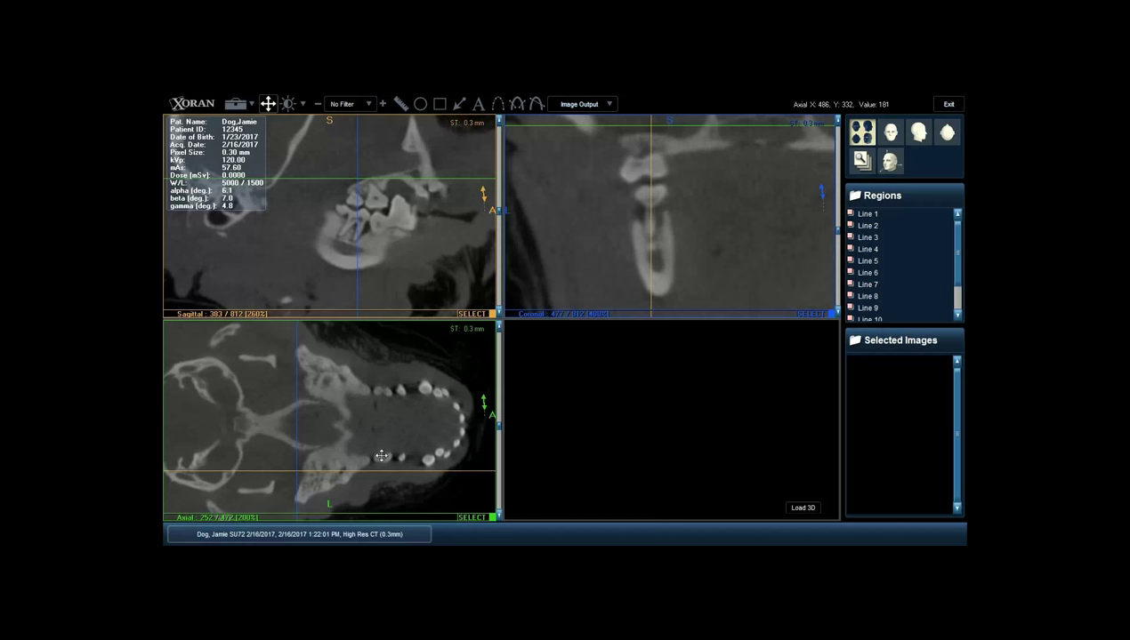
pyautogui.moveTo(413, 176); pyautogui.dragTo(423, 116)
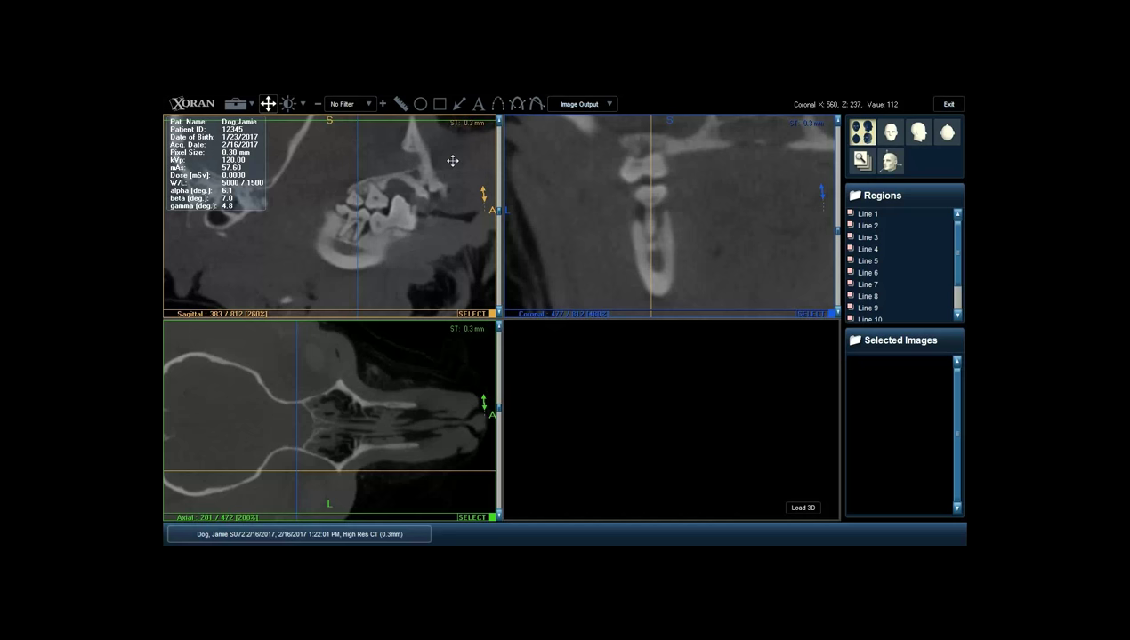
pyautogui.hotkey('alt', 'Tab')
pyautogui.hotkey('alt', 'Tab')
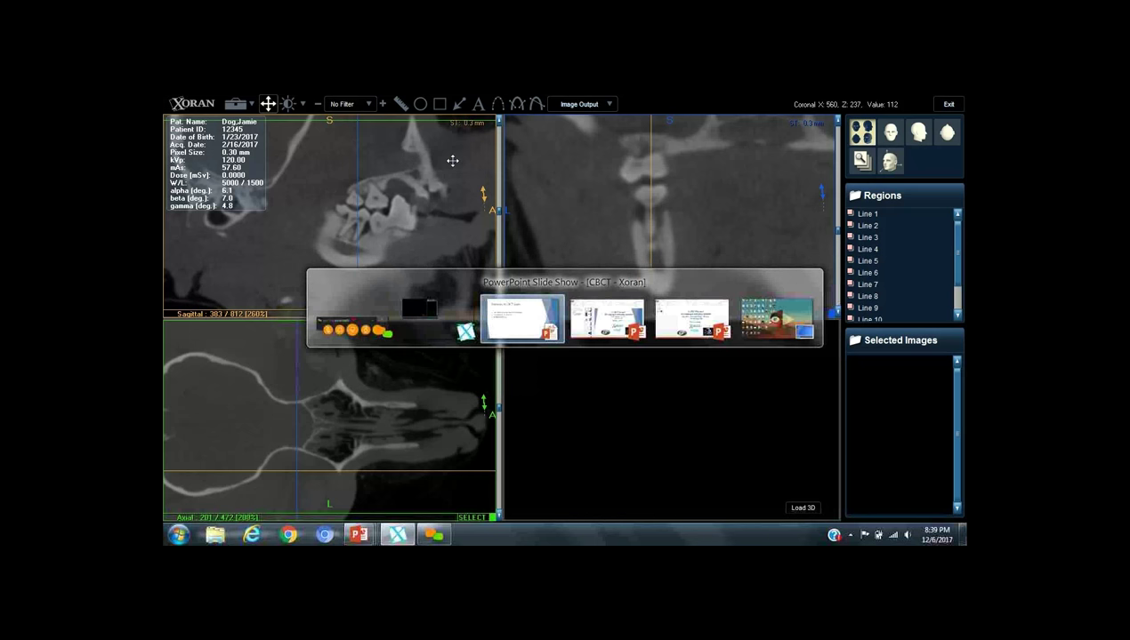